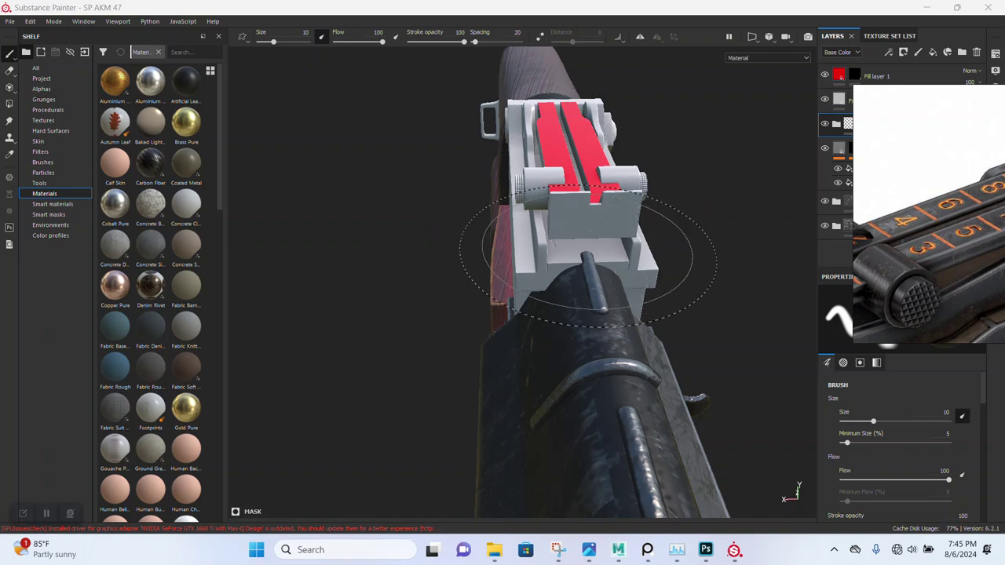
Set the texture export padding to Dilation + default background color
mouse_move(460, 337)
alt+mouse_down()
mouse_move(525, 278)
mouse_move(329, 184)
mouse_move(408, 298)
alt+mouse_up()
click(9, 21)
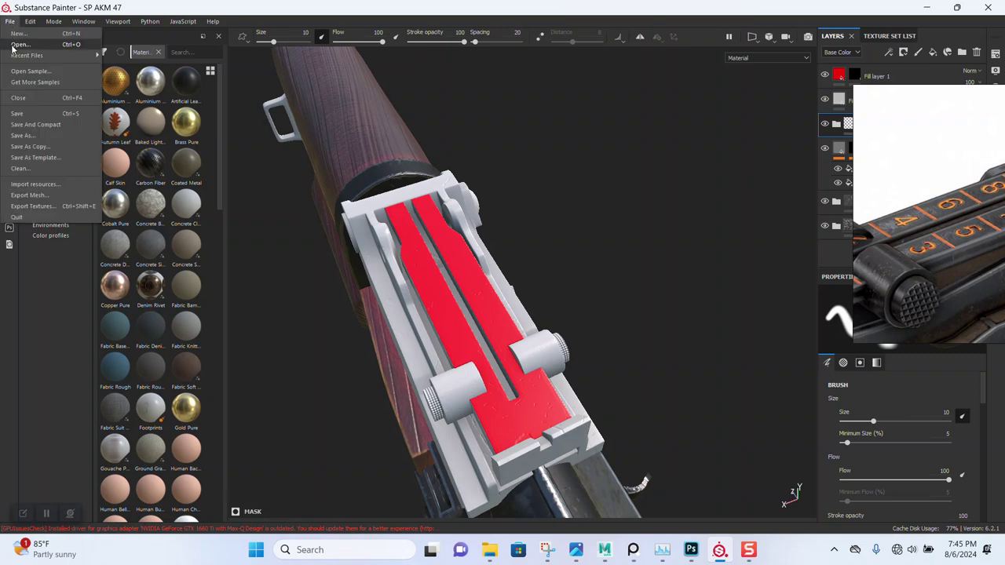
click(52, 206)
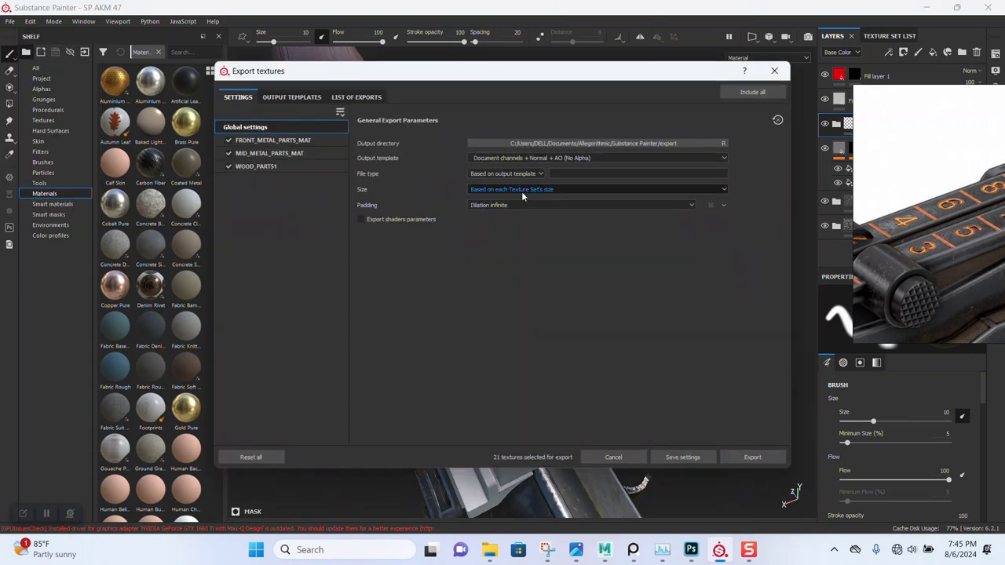
click(518, 205)
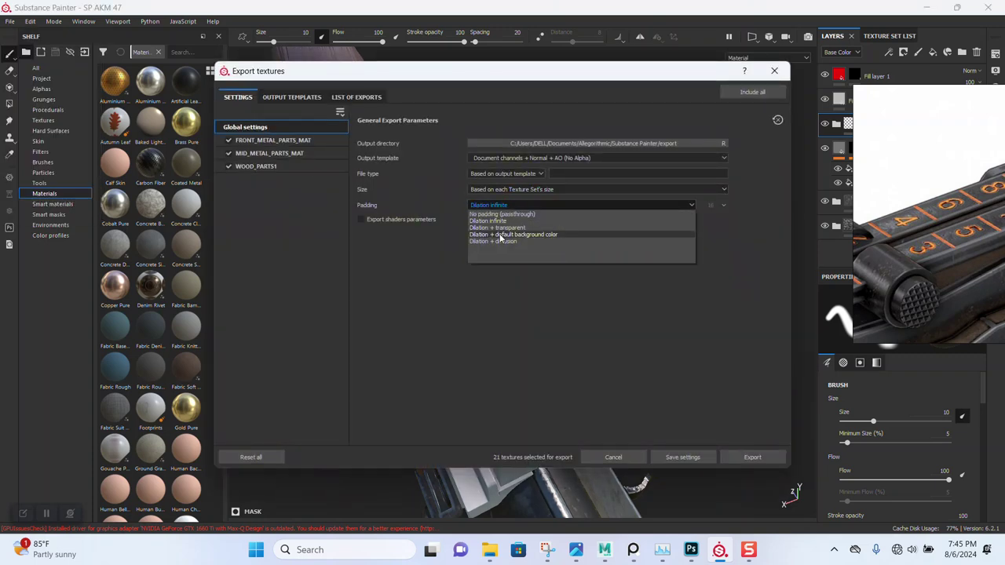
click(502, 235)
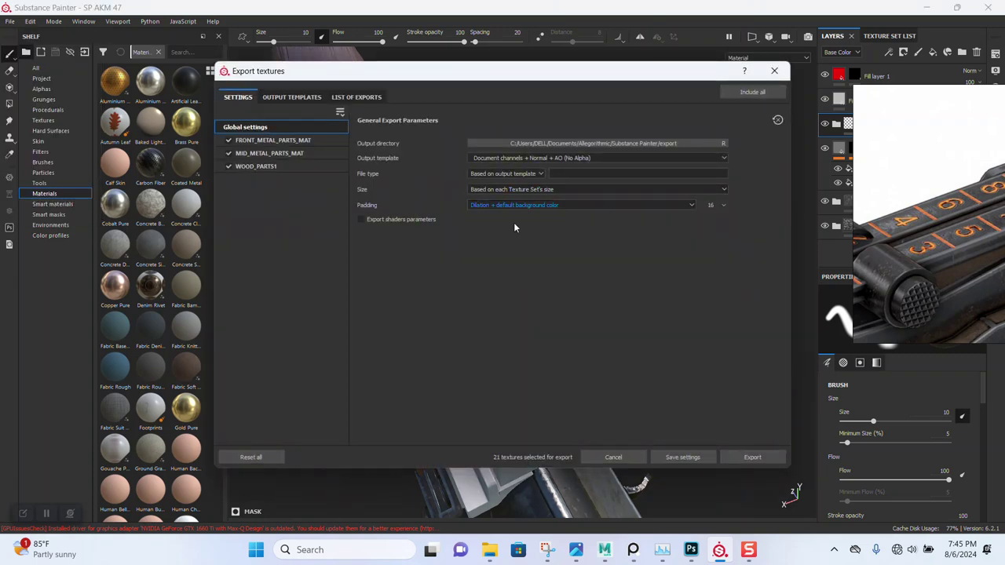
Export only FRONT_METAL_PARTS_MAT, excluding MID_METAL_PARTS_MAT and WOOD_PARTS1, at size 4096
click(229, 153)
click(228, 167)
click(274, 140)
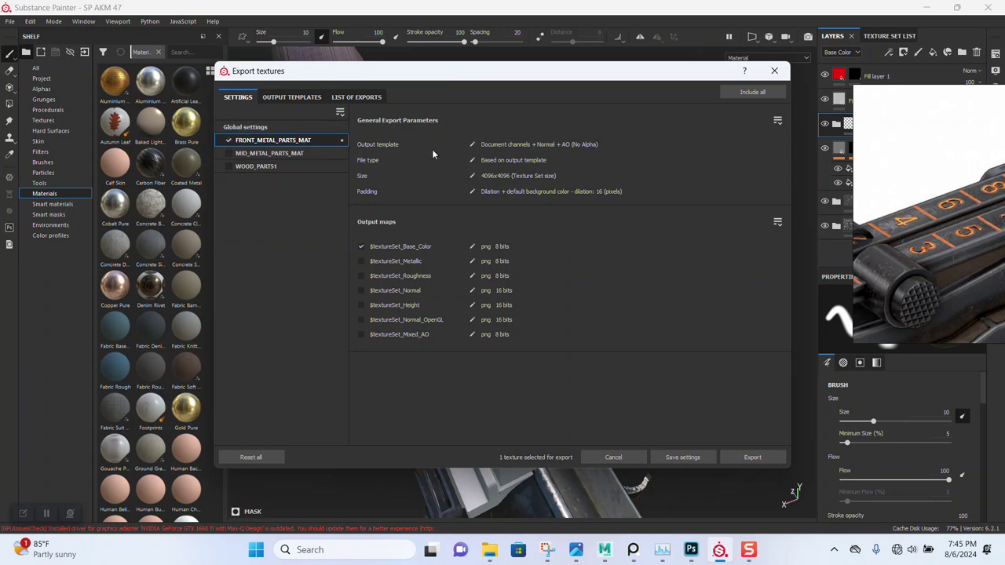
click(267, 127)
click(528, 188)
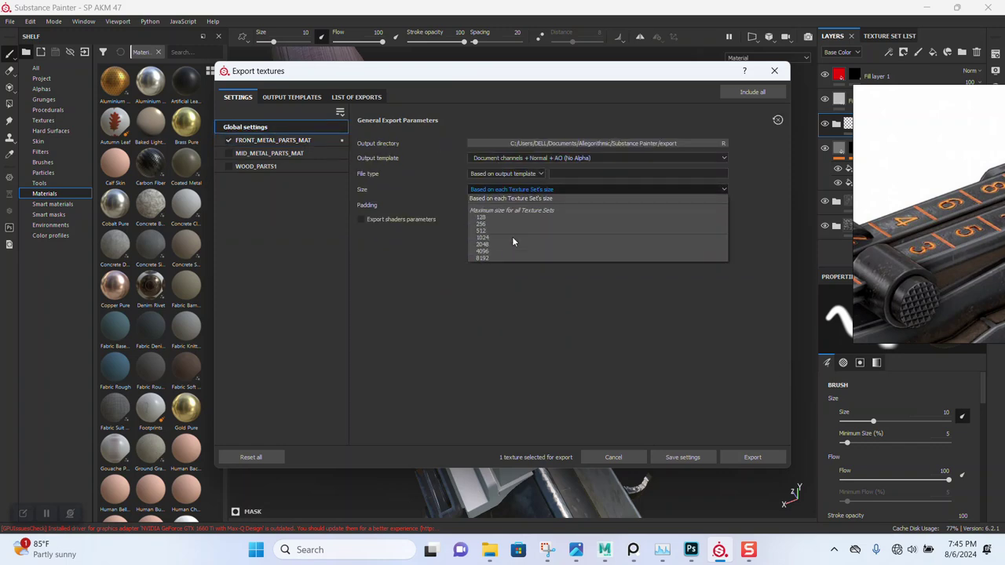
click(501, 253)
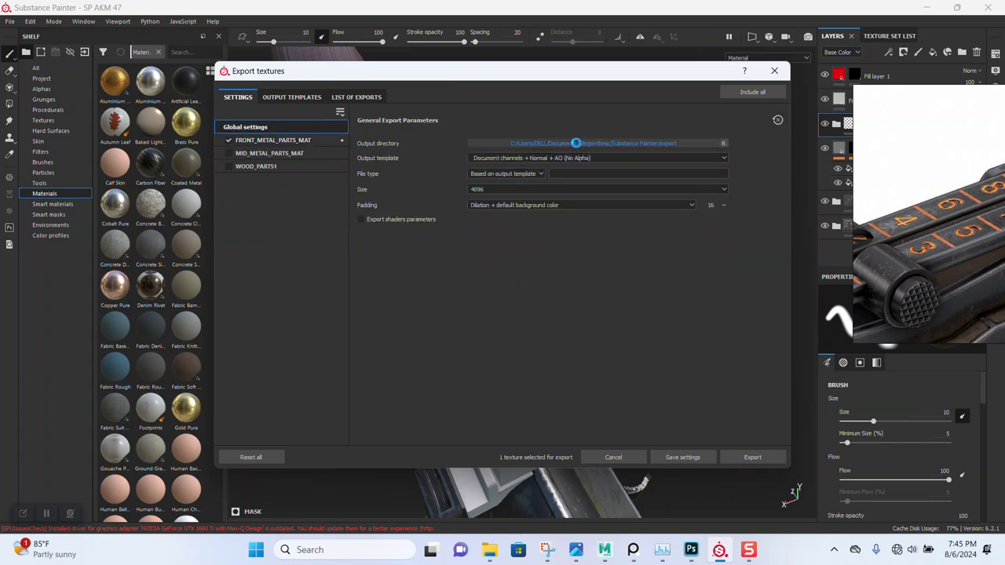
Set the output folder to AK 47 AKM and run the export
click(577, 143)
scroll(284, 236, down, 3)
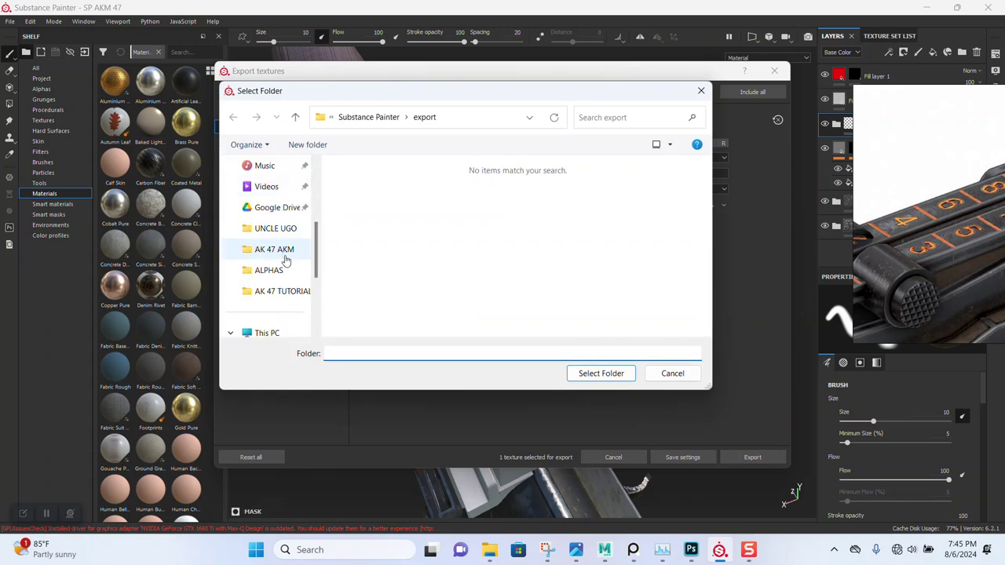
click(271, 249)
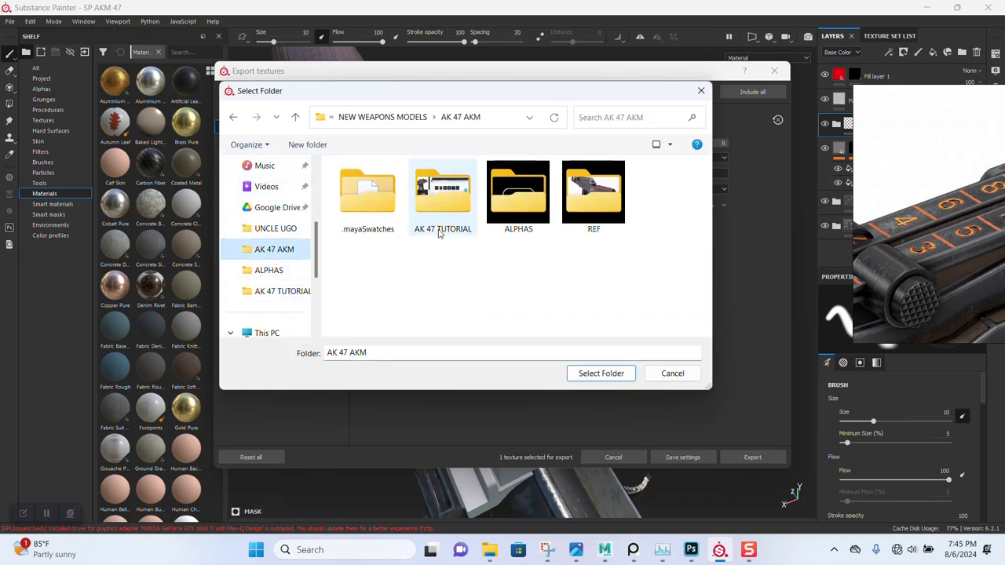
click(601, 373)
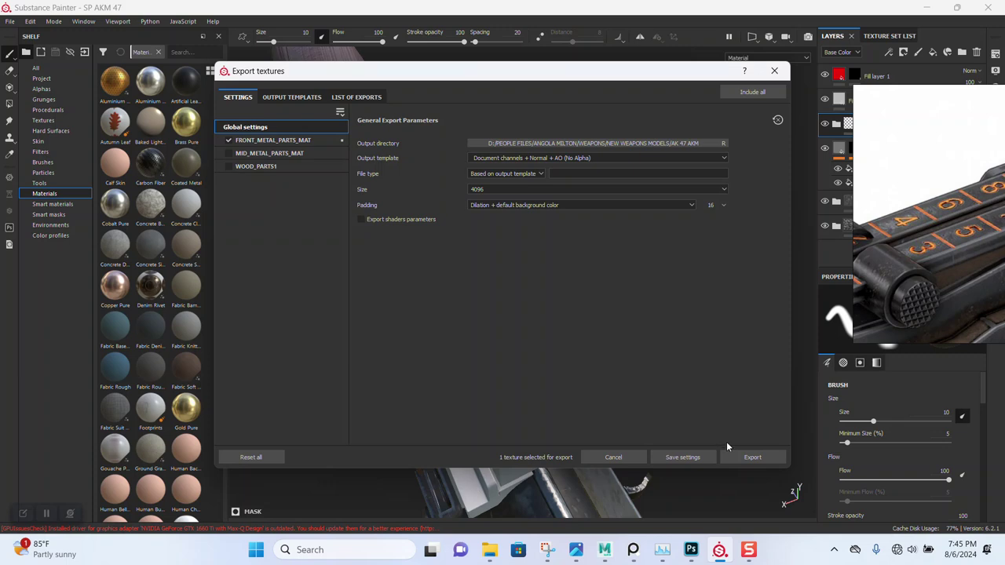
click(756, 460)
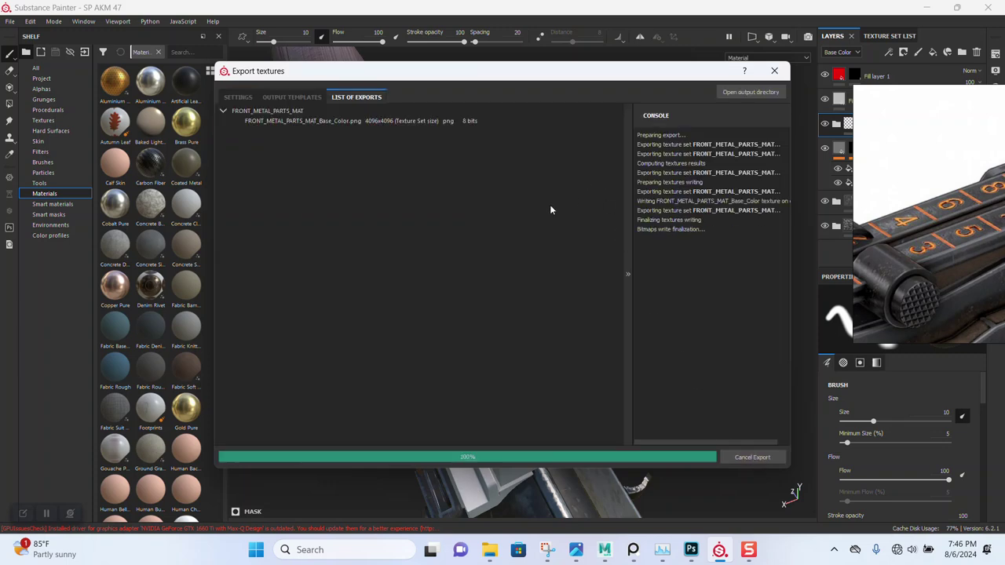
Open FRONT_METAL_PARTS_MAT_Base_Color.png from File Explorer in Photoshop as a new document
click(691, 550)
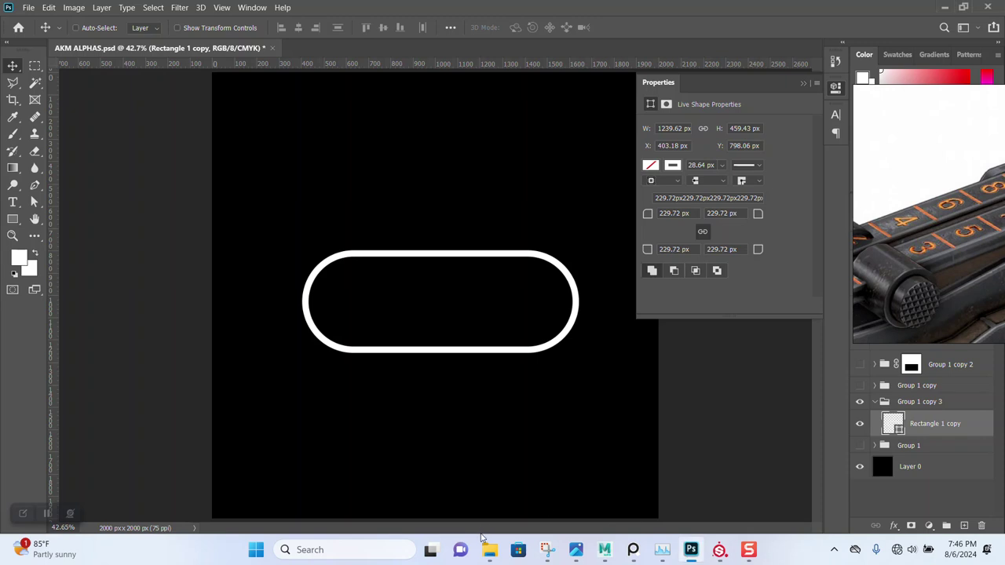
click(803, 83)
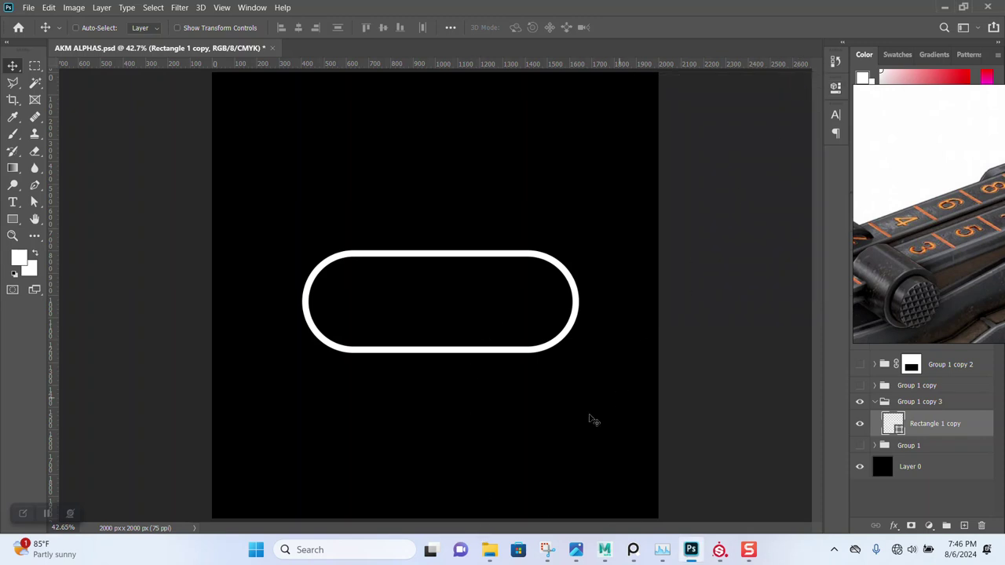
click(488, 550)
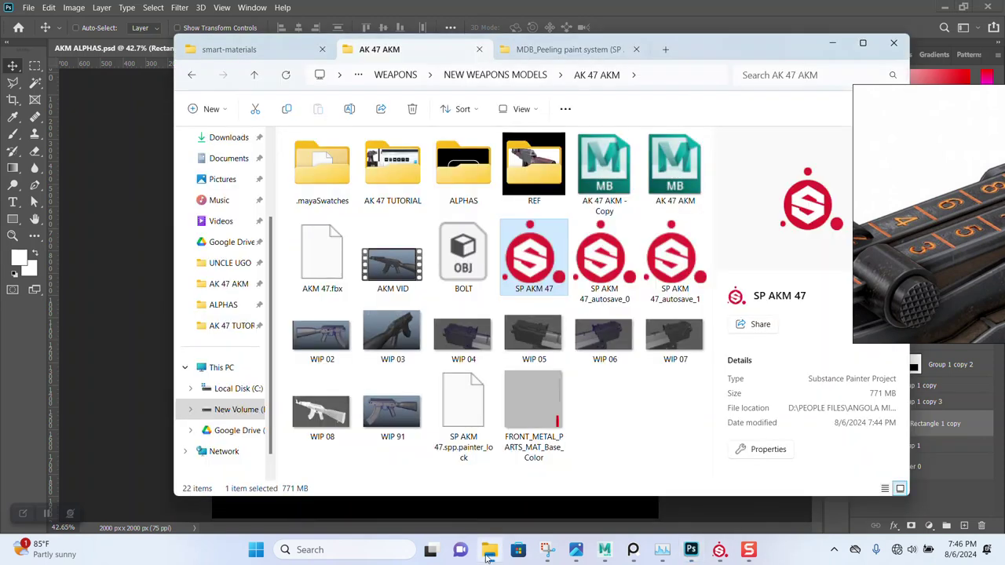
click(536, 413)
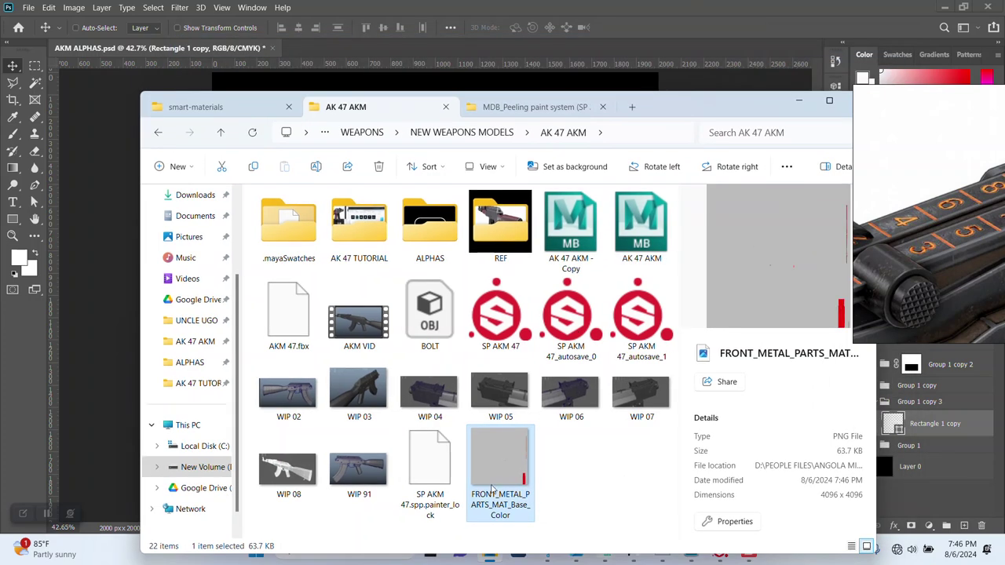
drag(493, 489, 520, 49)
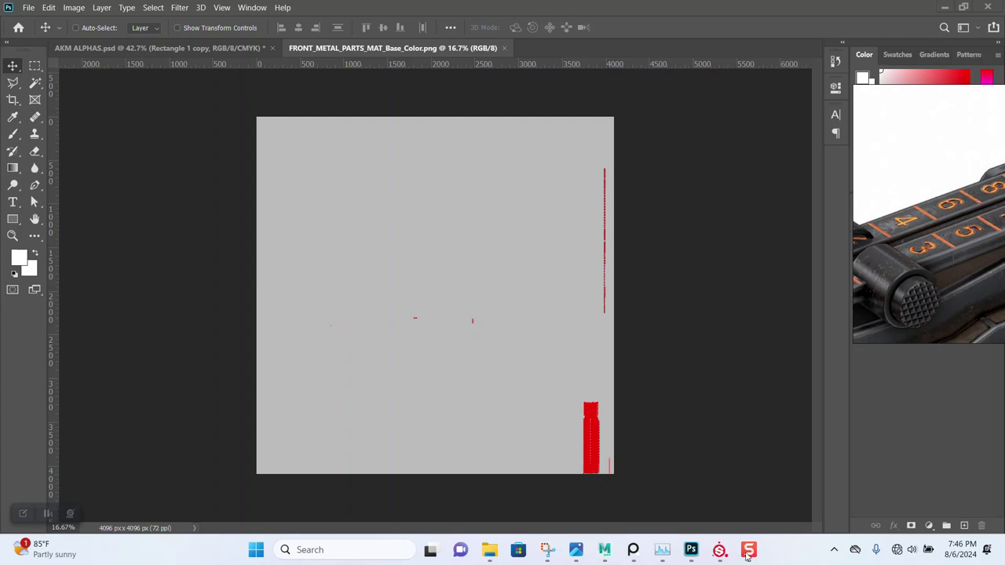
click(749, 550)
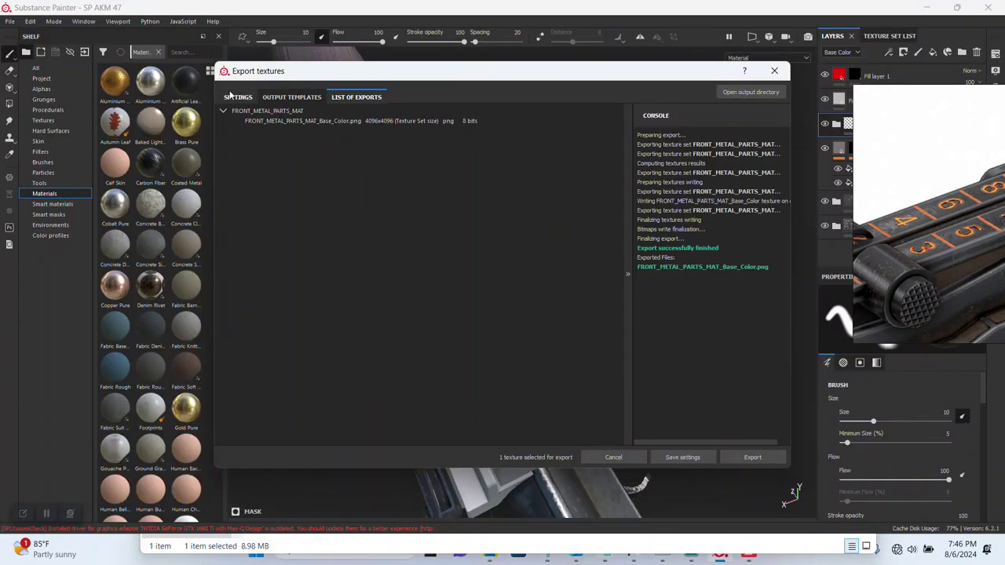
Change the padding to Dilation + transparent and export the base colour map again
click(238, 97)
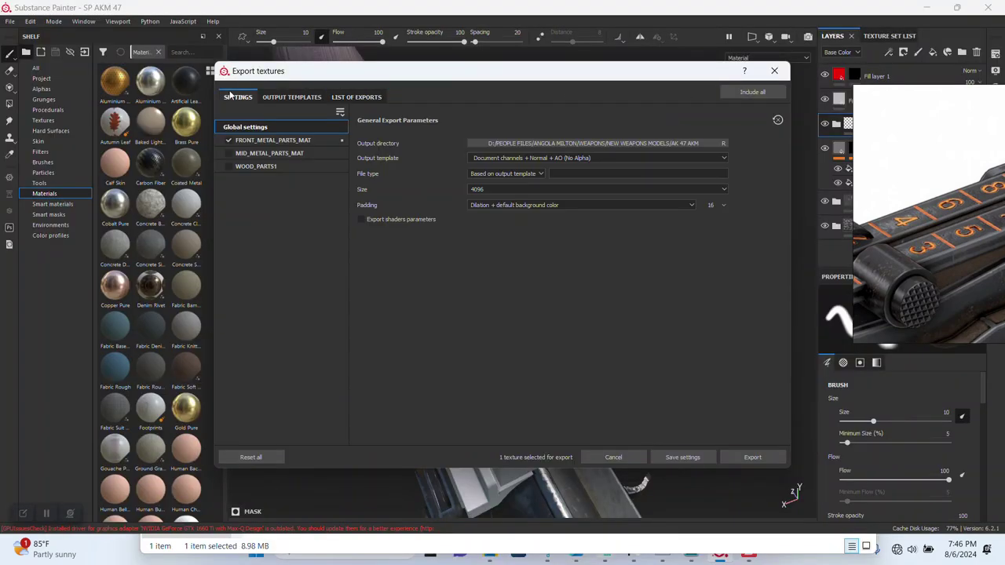
click(518, 206)
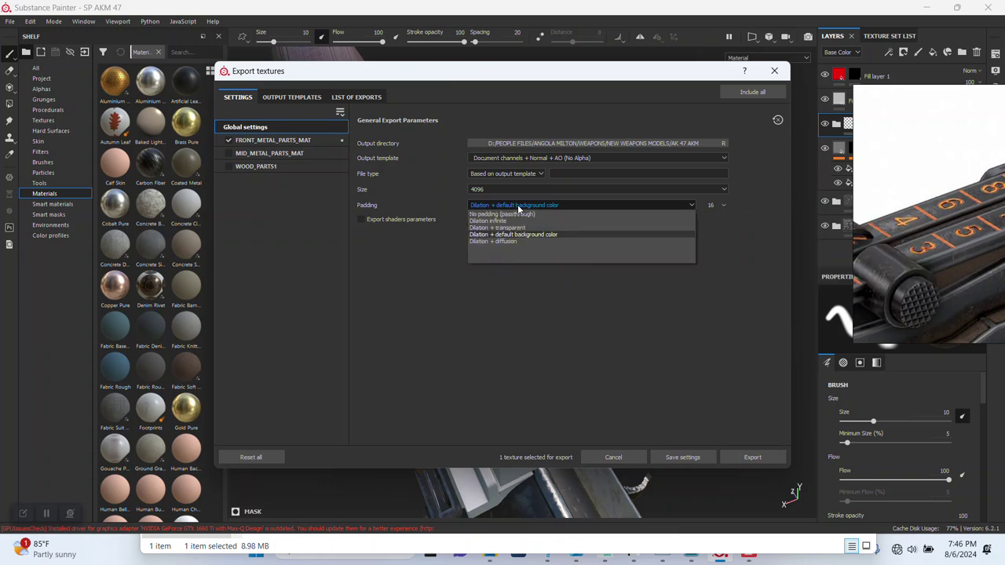
click(481, 228)
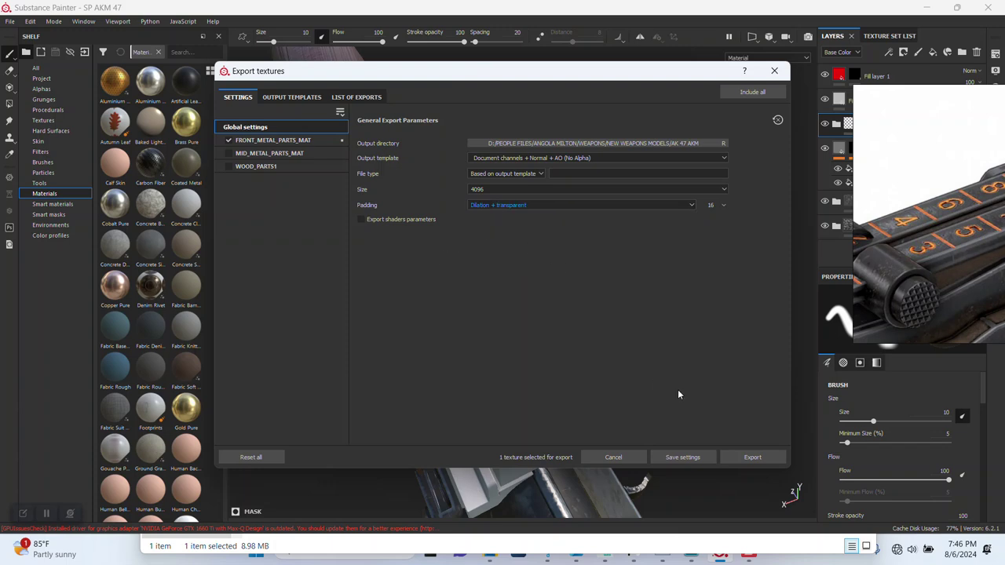
click(766, 463)
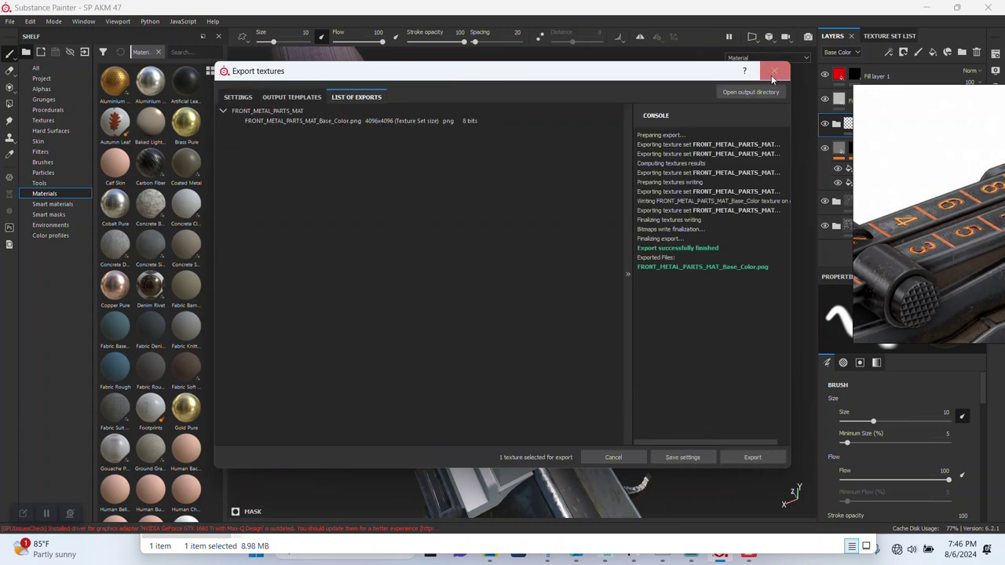
mouse_move(604, 550)
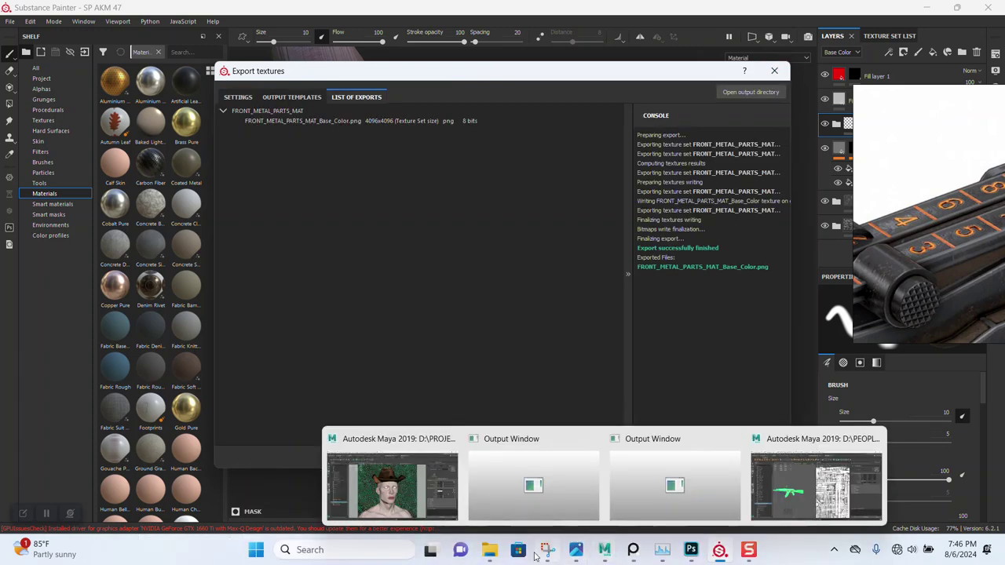
Navigate File Explorer to the AK 47 AKM folder
click(467, 490)
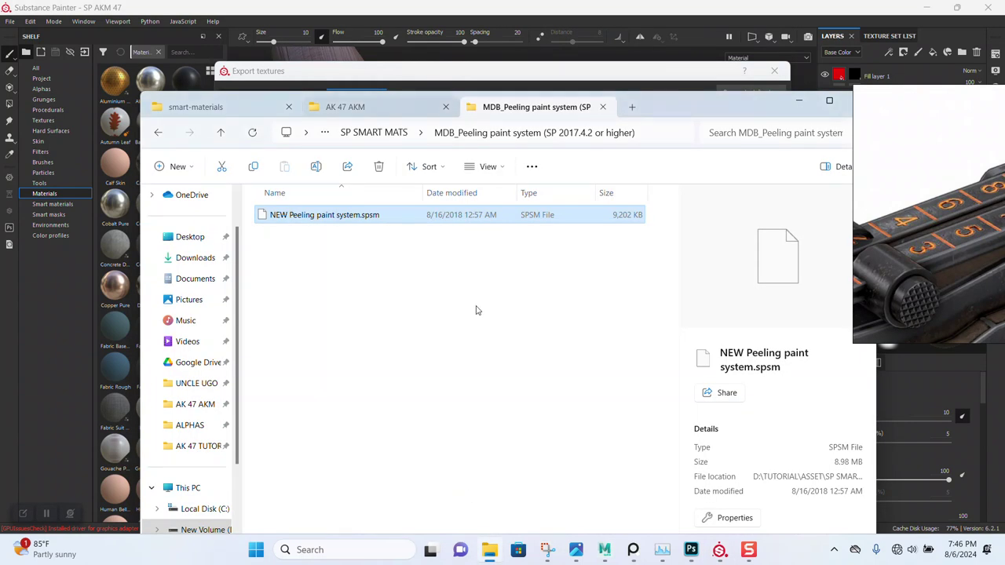
click(361, 110)
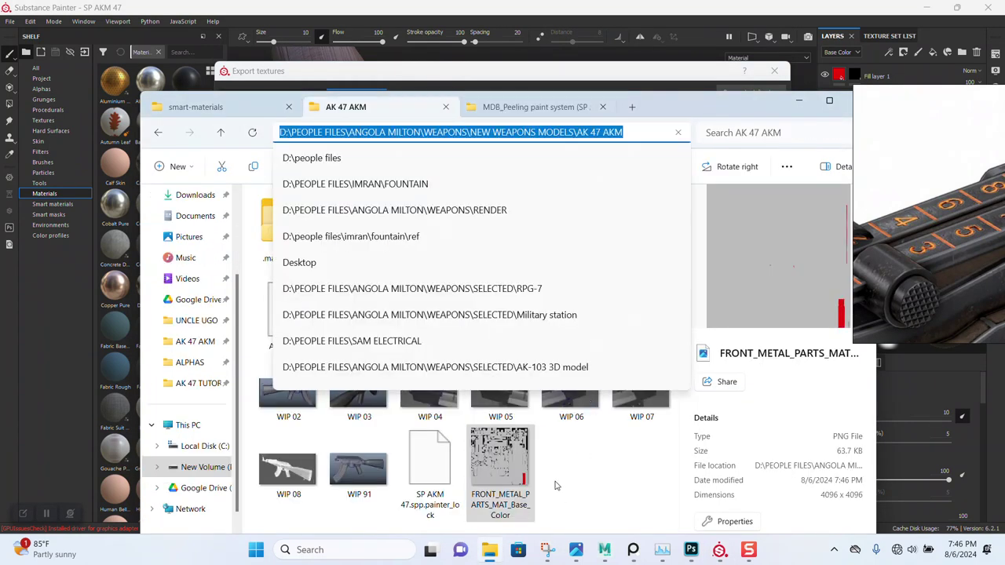
click(563, 481)
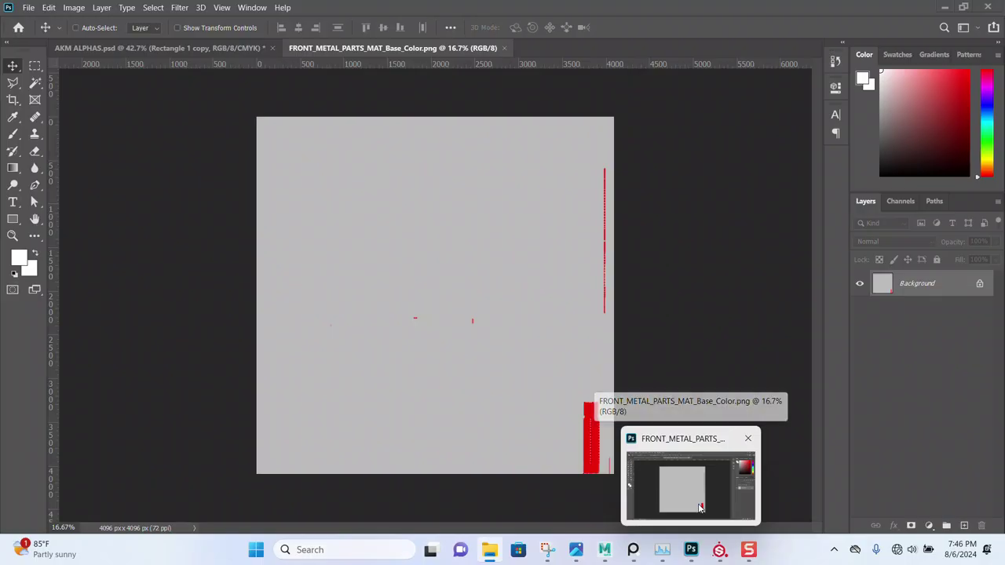
Unlock the Background as Layer 0 and zoom in on the red slider shape
click(700, 508)
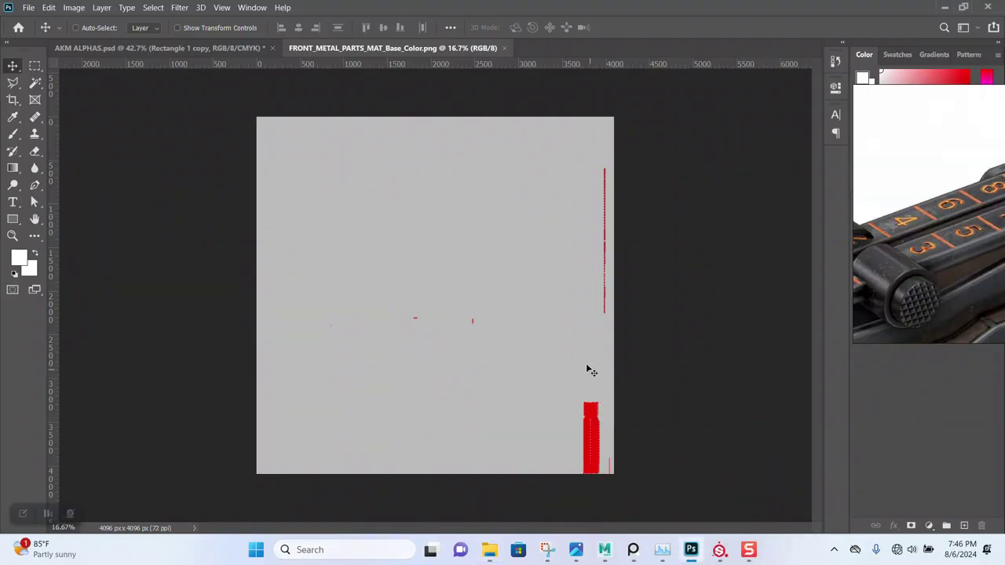
drag(927, 220, 201, 198)
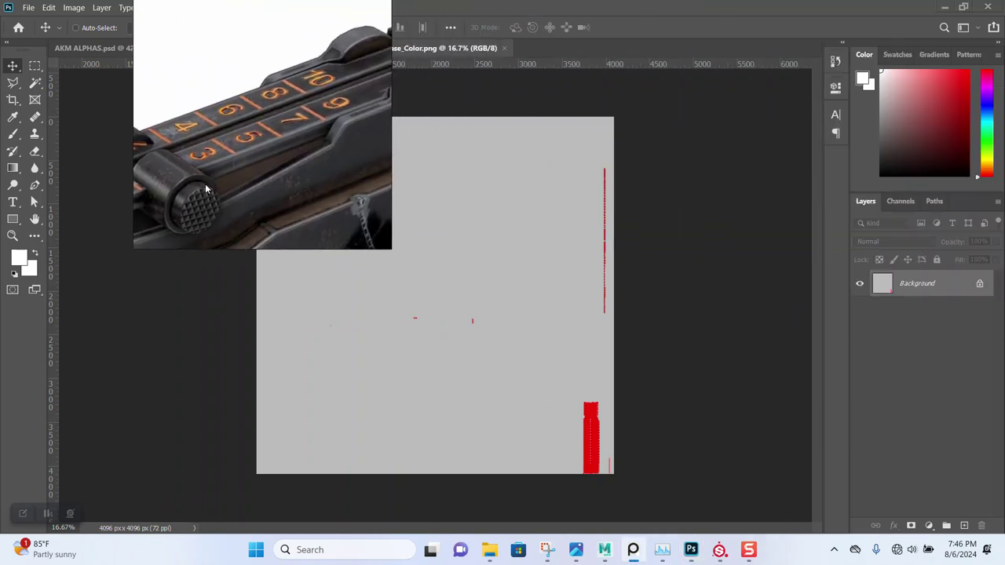
click(979, 284)
key(z)
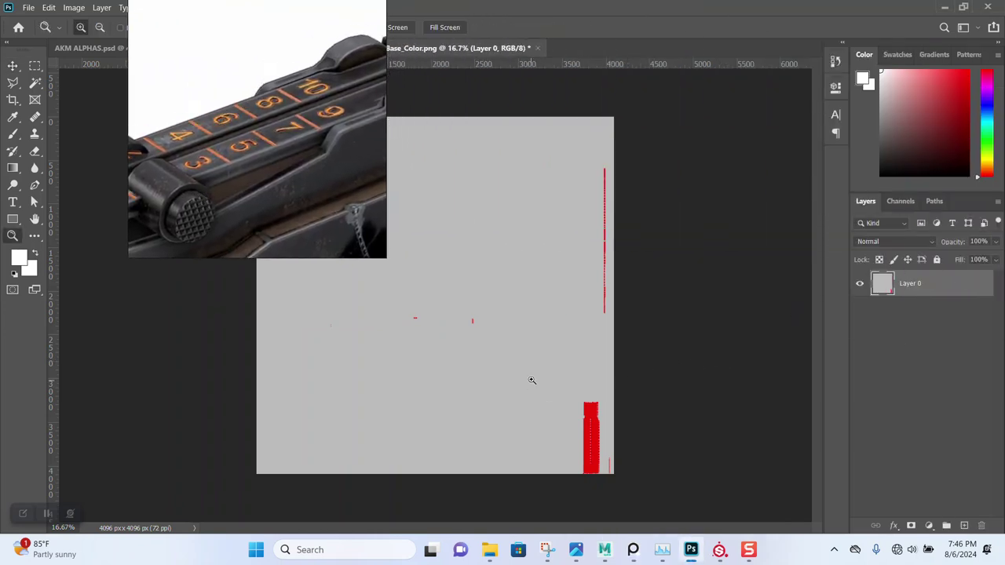
drag(532, 380, 620, 482)
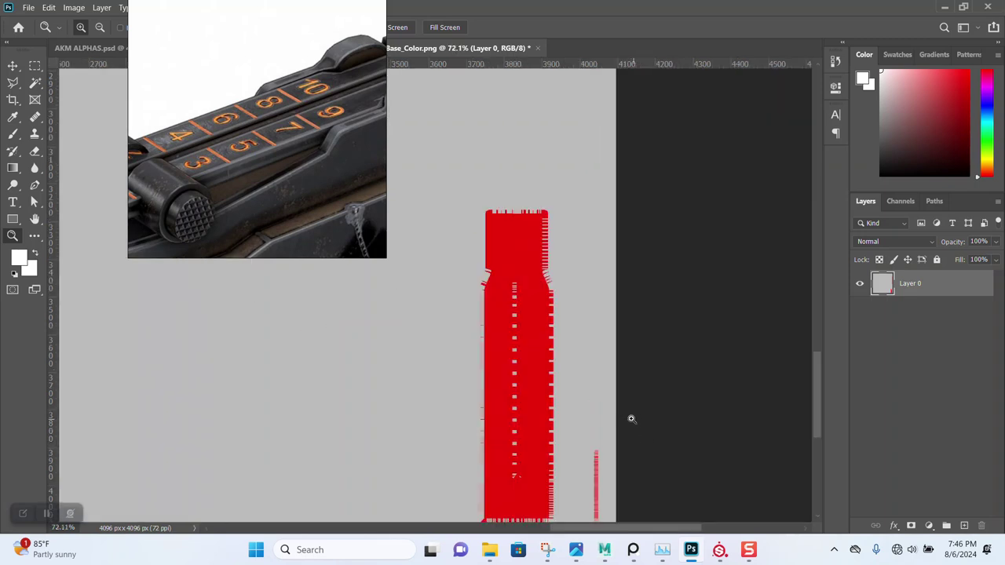
drag(607, 396, 614, 285)
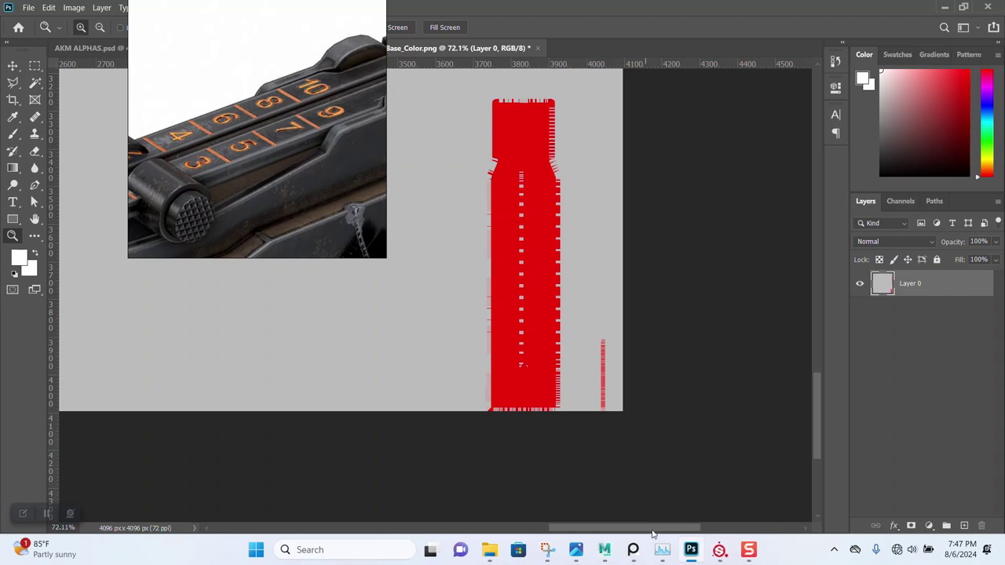
click(720, 550)
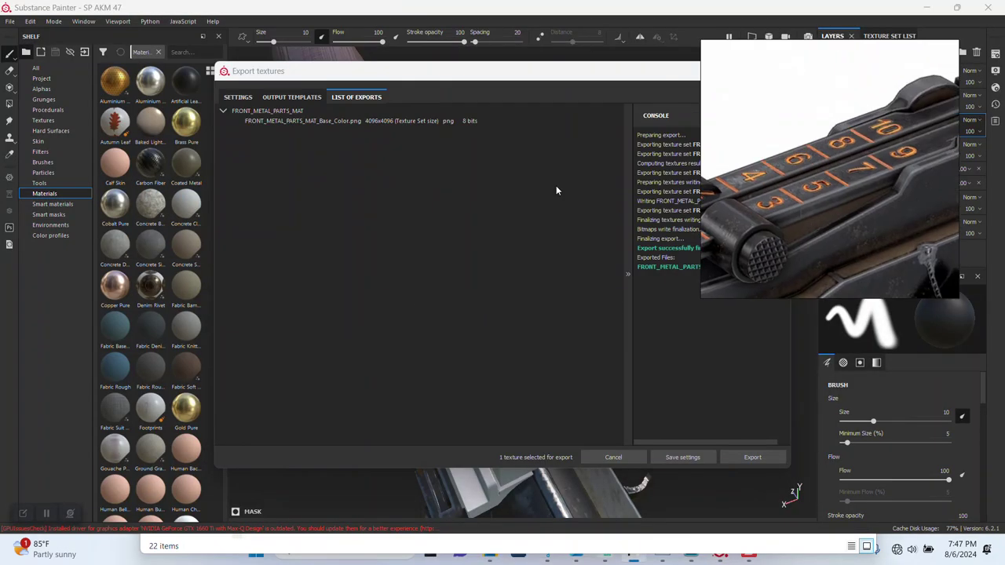
Set dilation width to 0 px with Dilation + default background color padding, then export
click(238, 98)
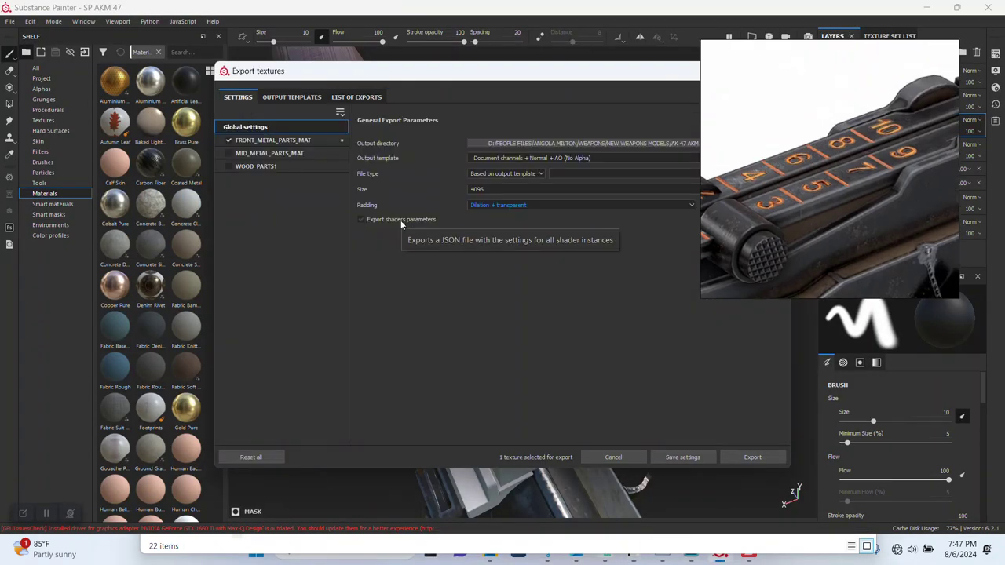
click(721, 206)
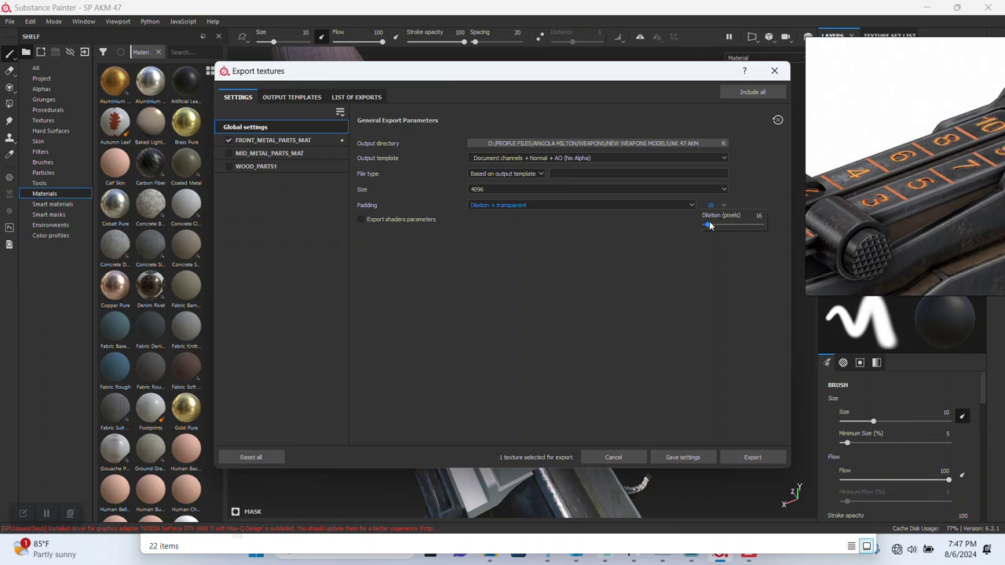
drag(707, 227, 680, 225)
click(553, 205)
click(542, 235)
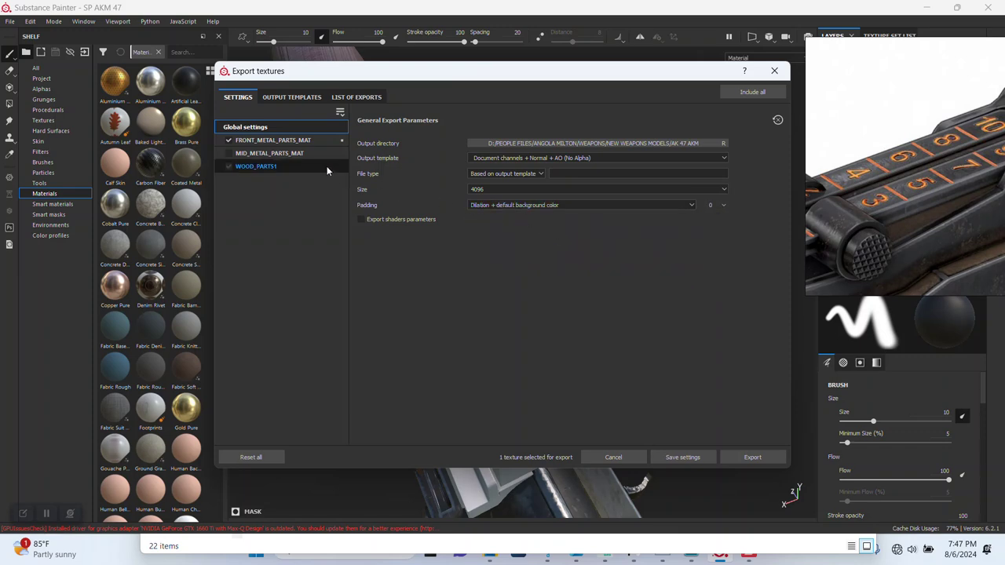
click(744, 455)
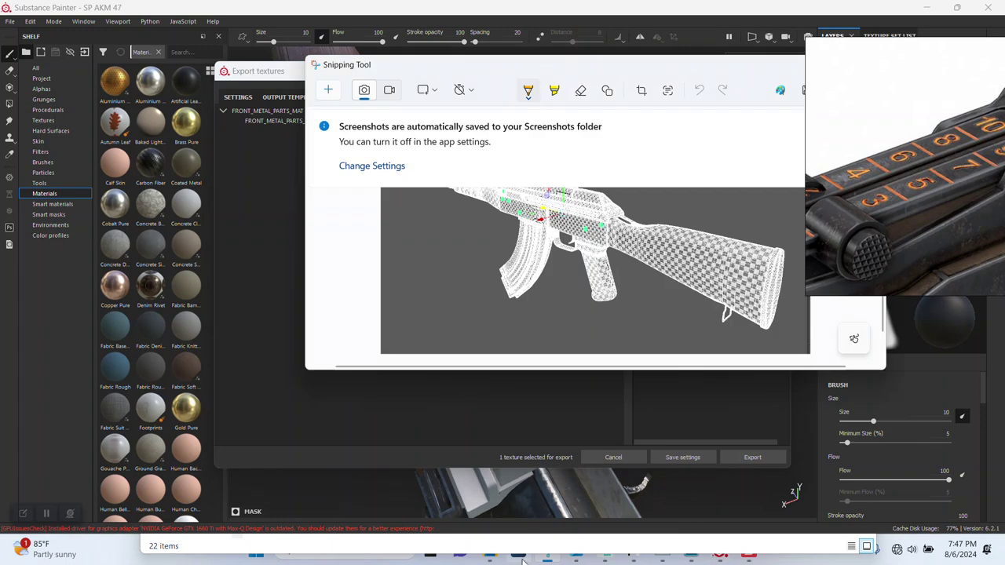
click(489, 556)
Preview the re-exported FRONT_METAL_PARTS_MAT_Base_Color.png in the image viewer, then close it
click(510, 464)
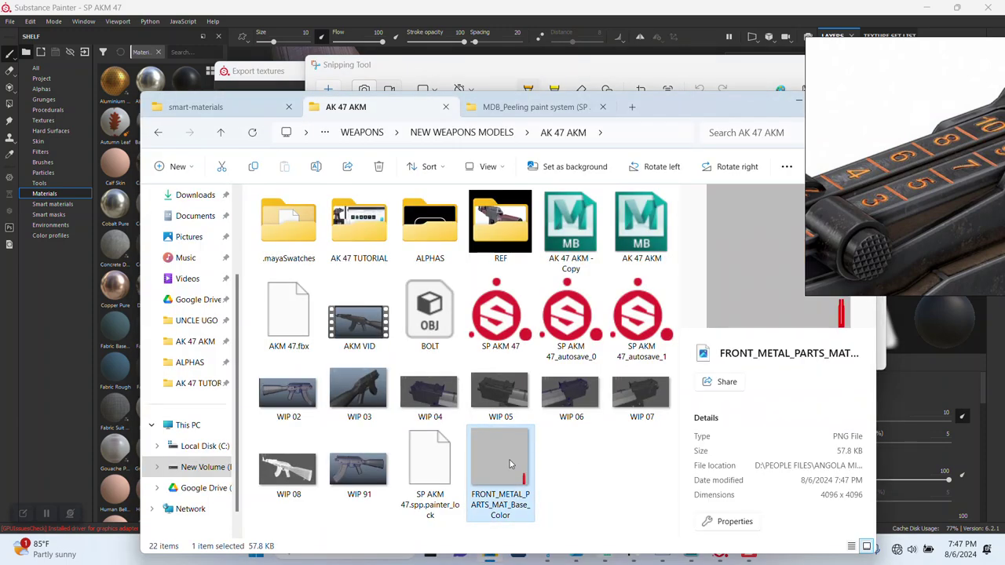
double_click(509, 464)
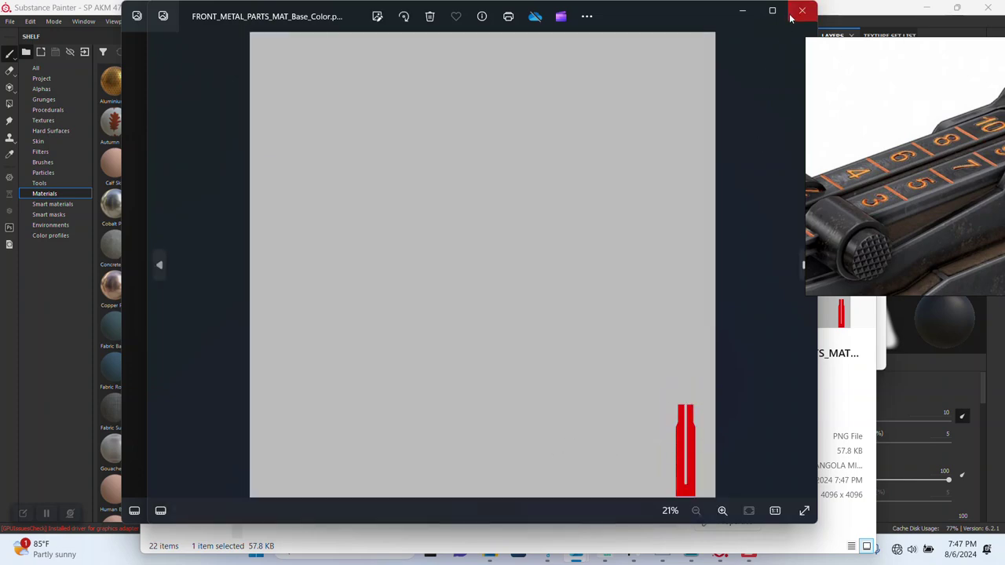
key(Right)
click(721, 10)
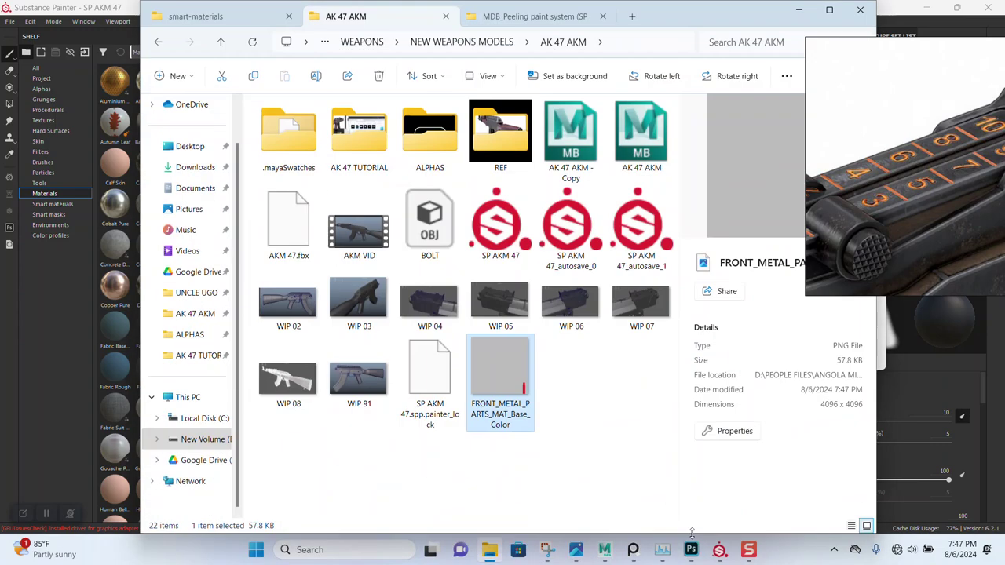
Close the old texture document without saving and drag the new PNG into Photoshop
click(691, 550)
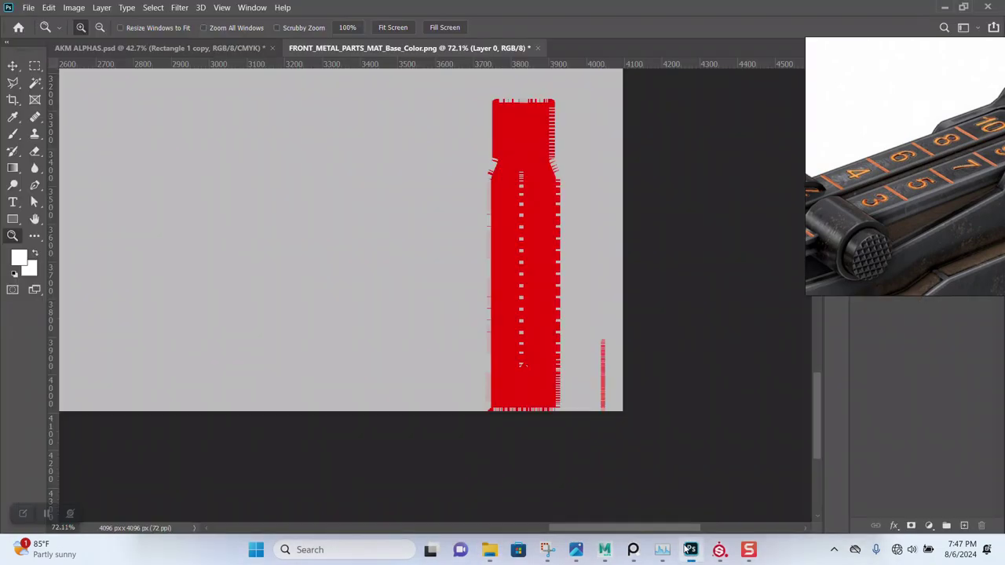
click(539, 48)
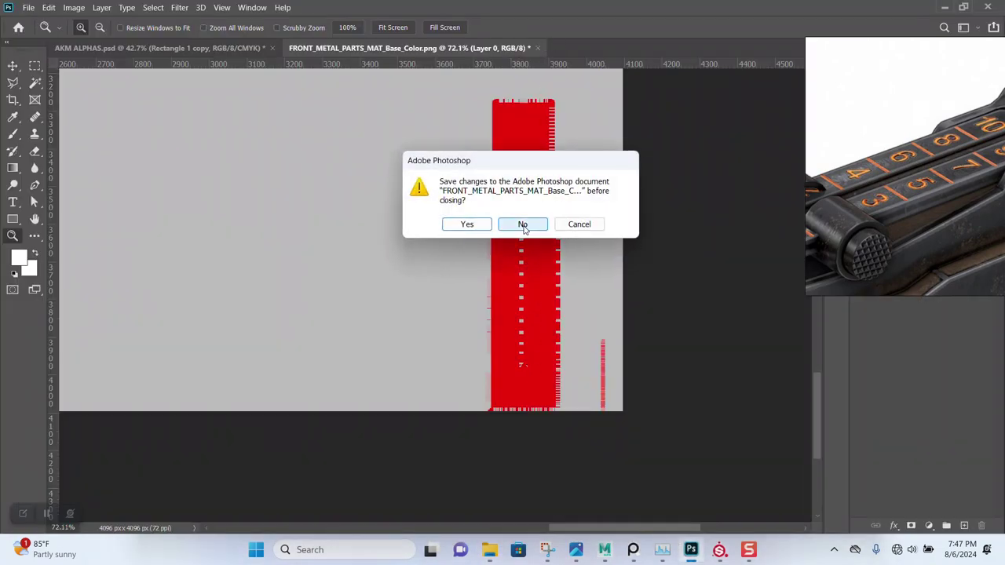
click(521, 223)
click(490, 550)
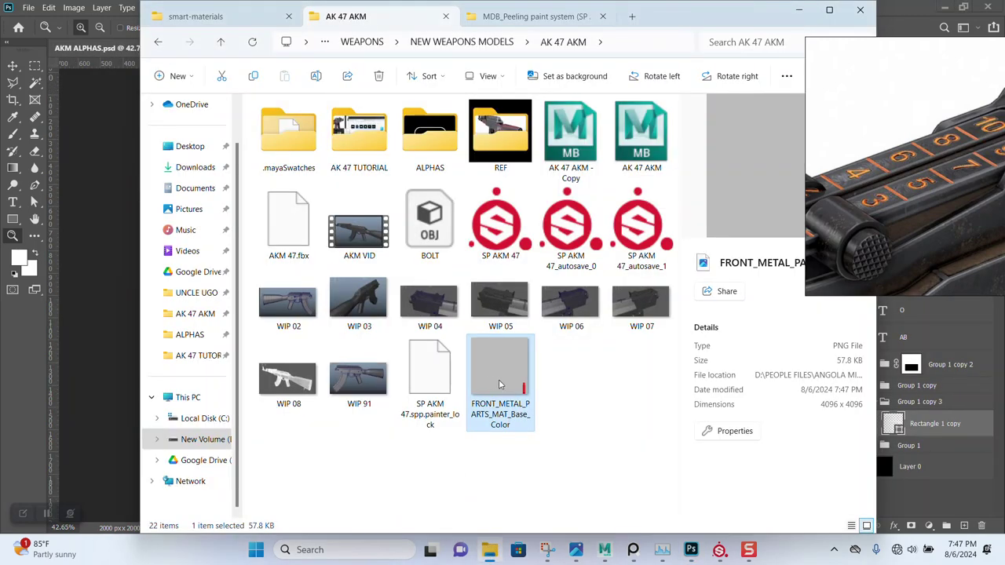
drag(701, 15, 641, 118)
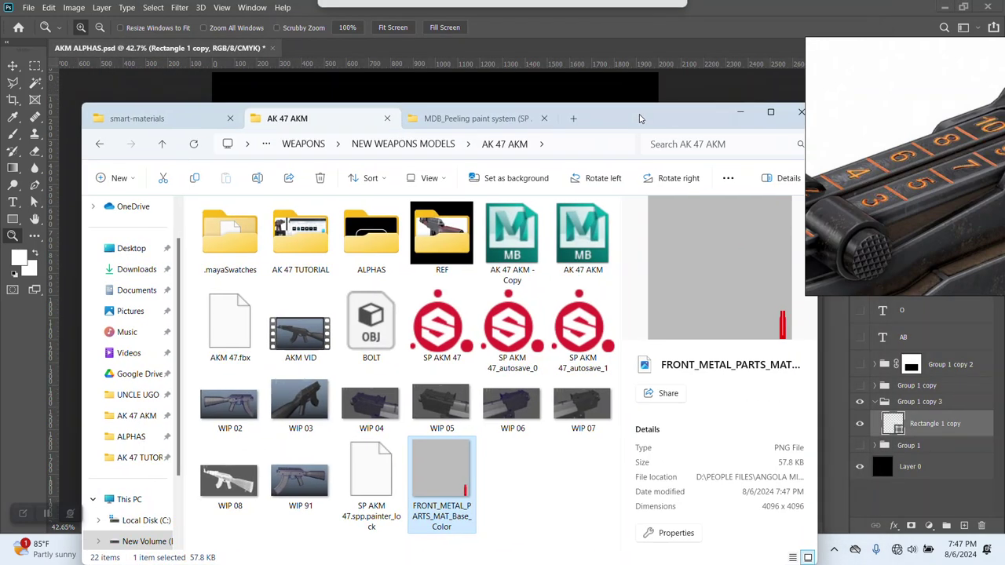
drag(441, 479, 581, 53)
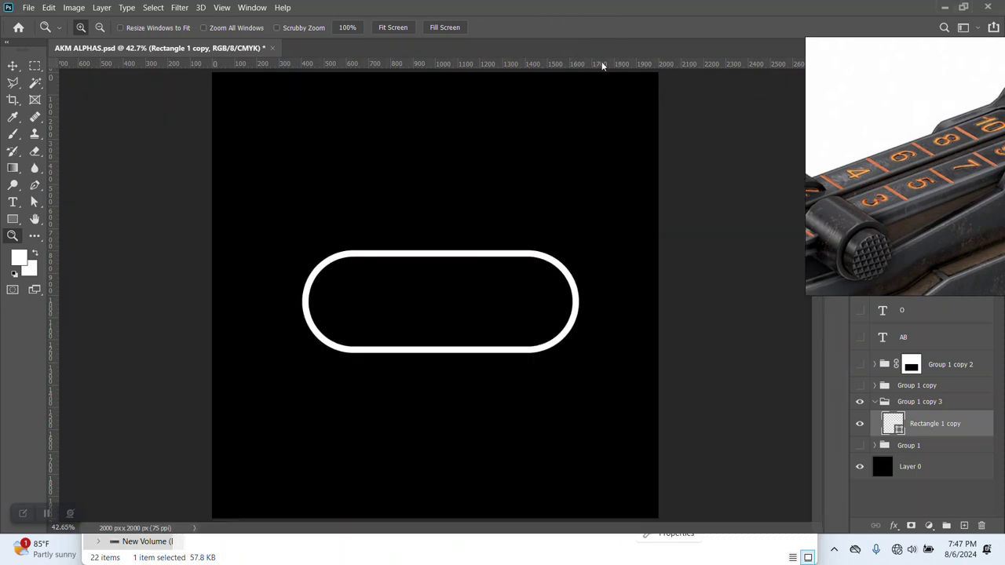
Unlock the texture's Background as Layer 0, Magic Wand the grey area and fill it white
click(210, 49)
drag(848, 183, 47, 176)
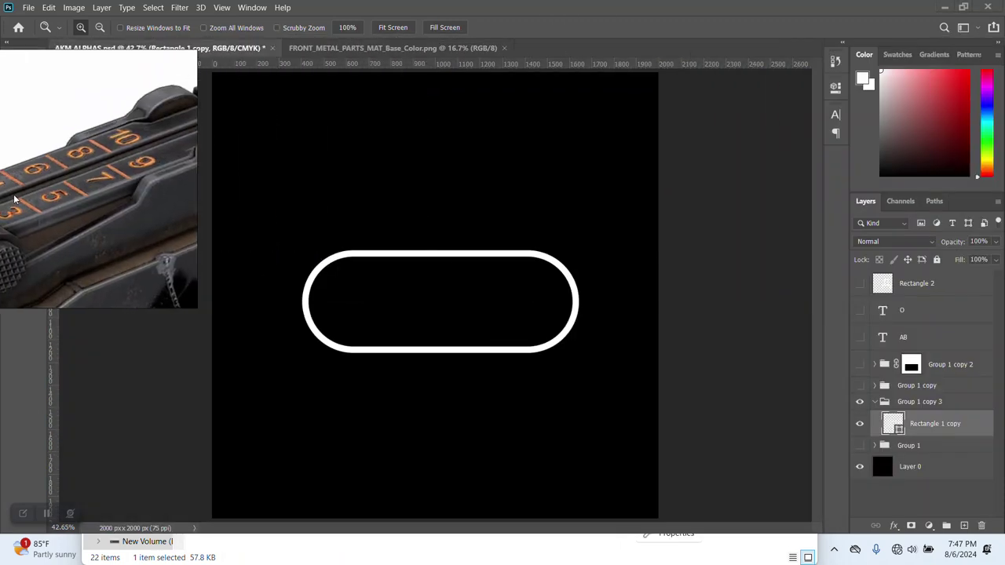
click(385, 49)
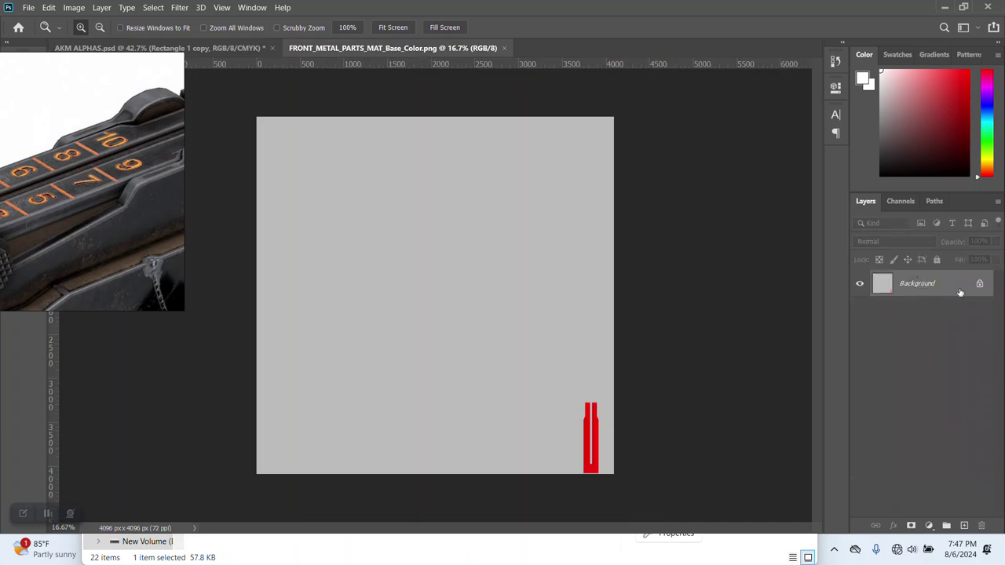
click(980, 284)
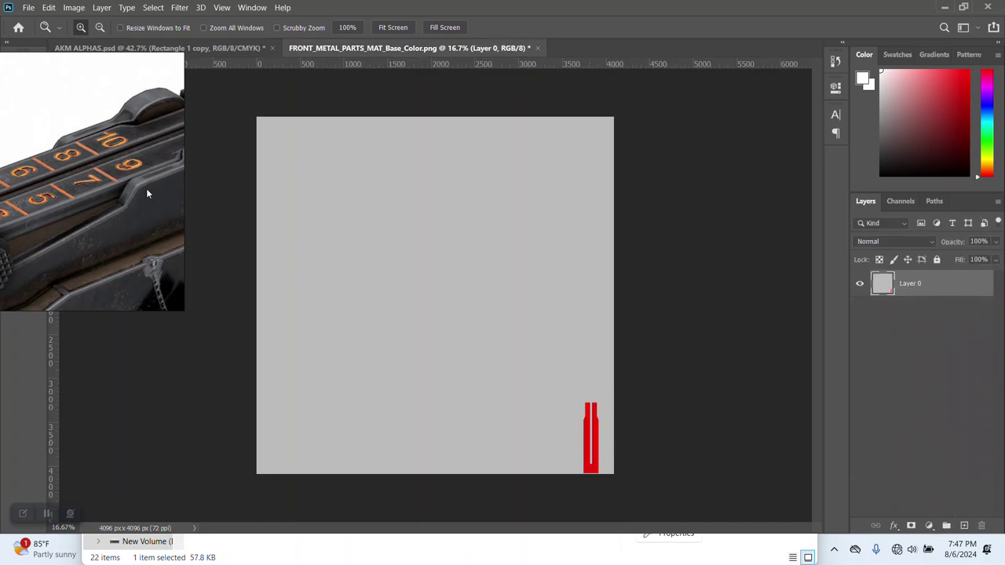
drag(146, 194, 303, 198)
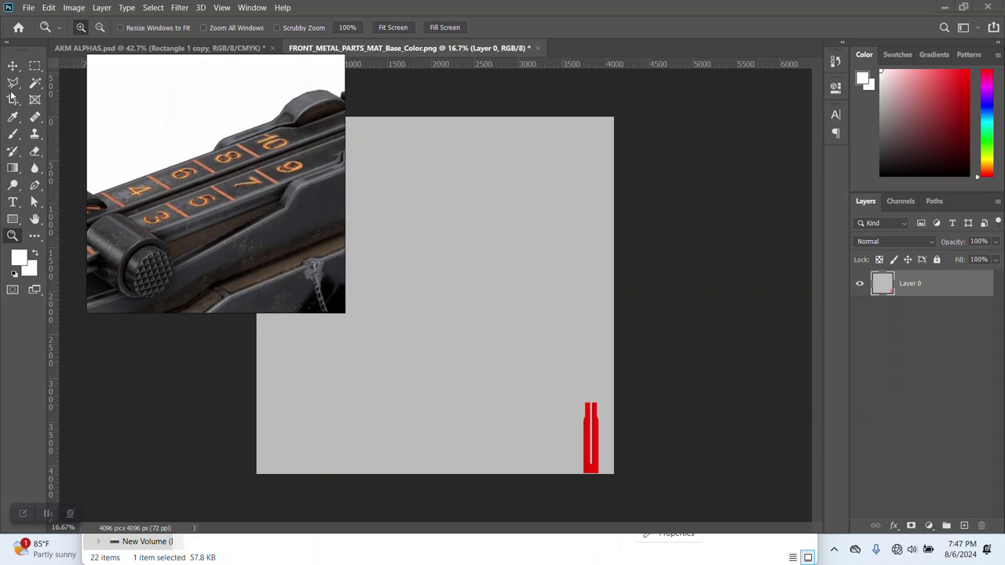
click(515, 330)
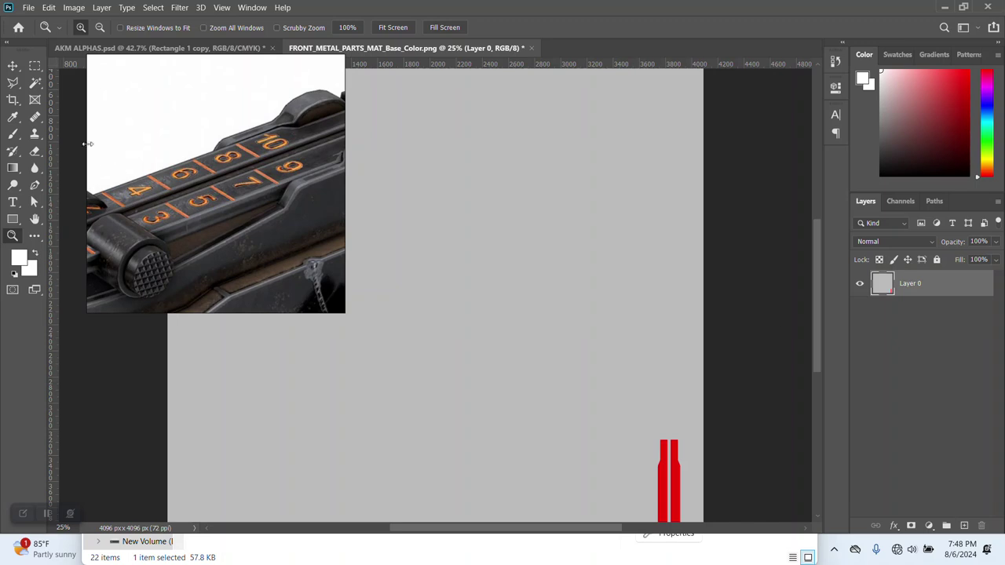
click(34, 83)
click(542, 216)
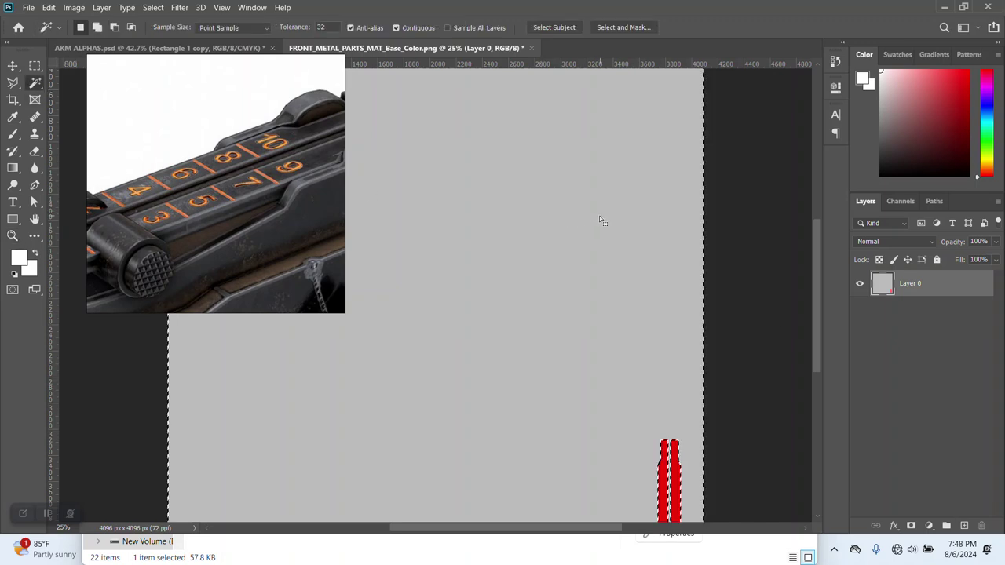
key(alt+BackSpace)
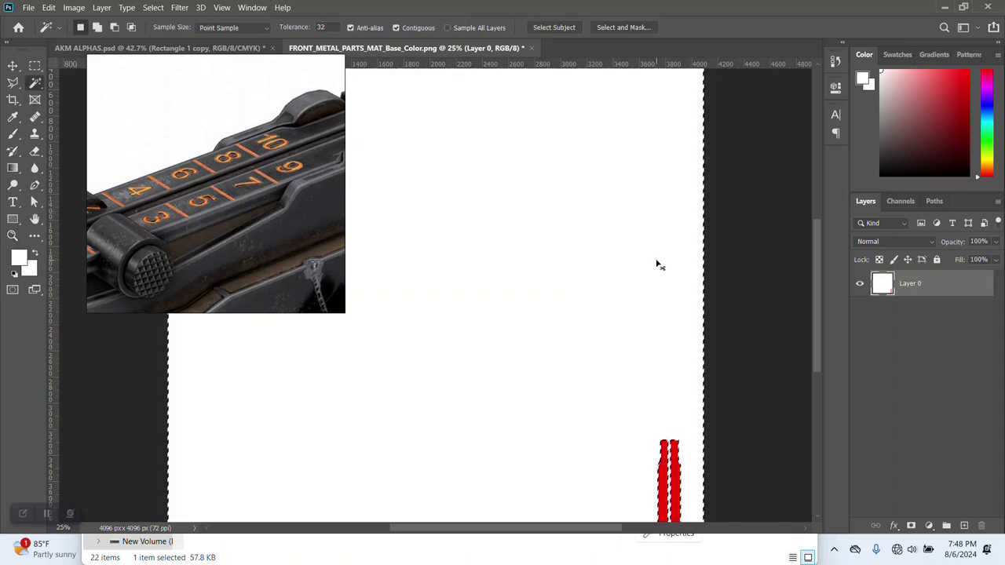
Add a new Layer 1 below Layer 0 and fill it with black
click(964, 525)
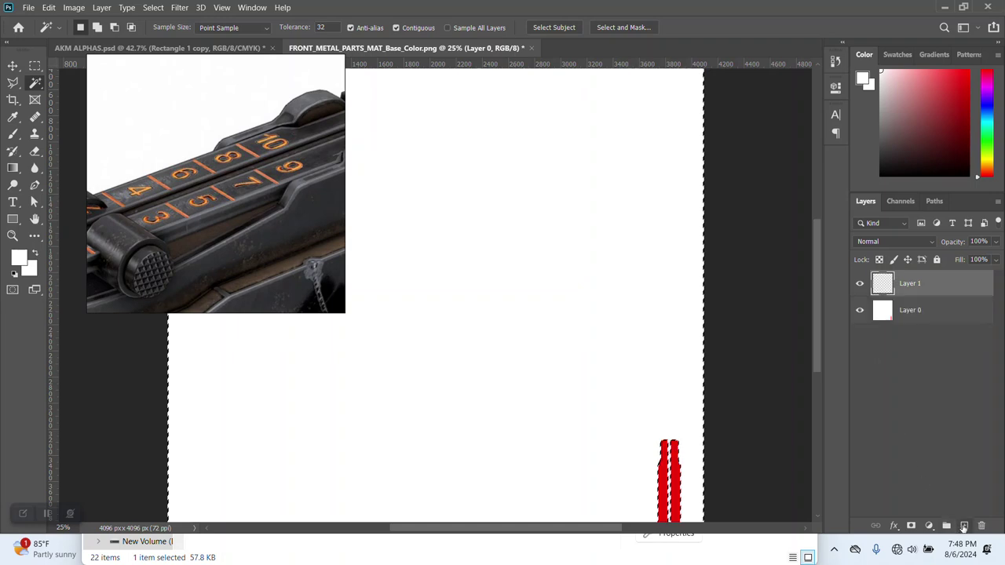
drag(903, 284, 913, 327)
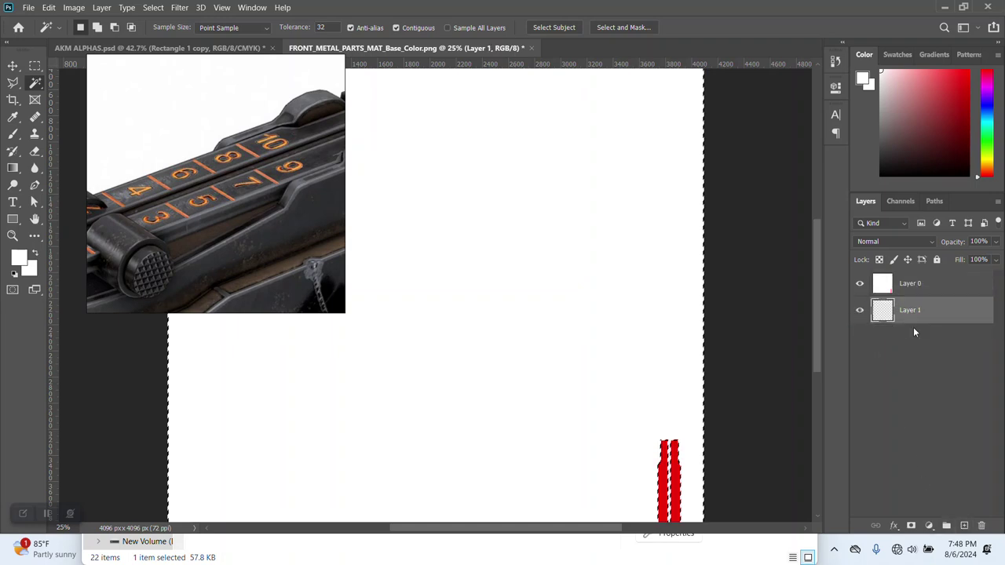
key(alt+d)
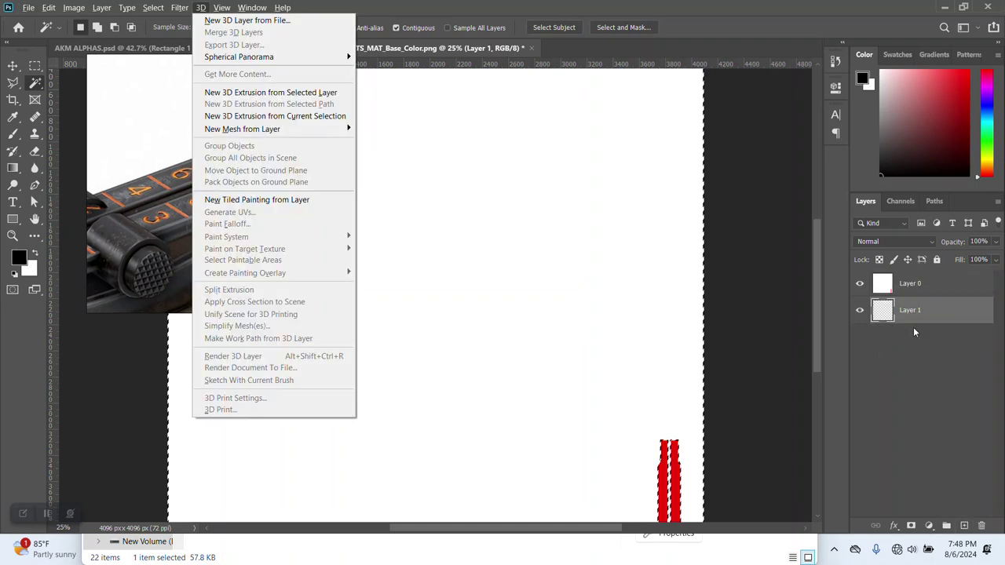
key(Escape)
key(alt+BackSpace)
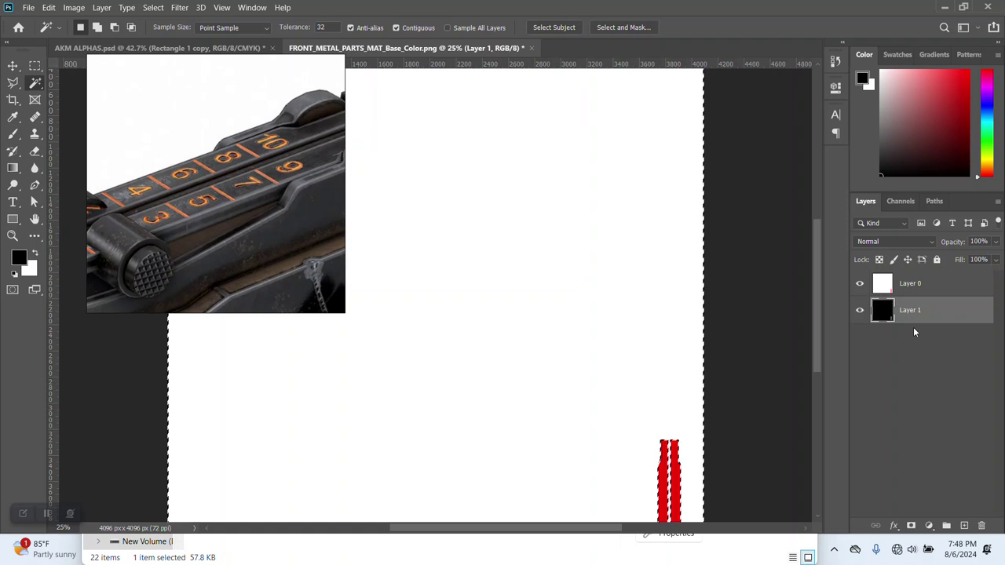
Delete the selected area from Layer 0 and deselect, leaving the red shapes over black
click(894, 286)
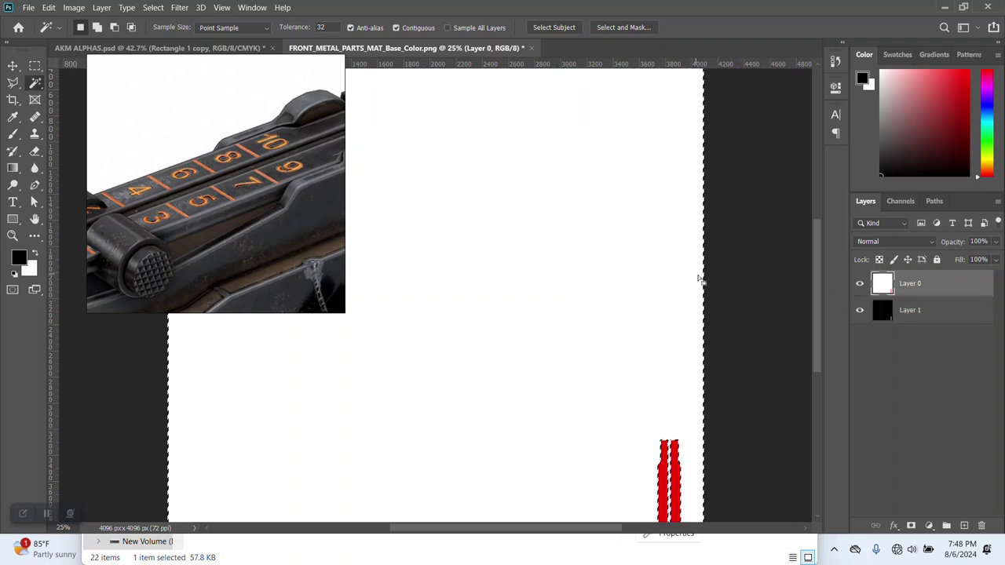
key(Delete)
key(ctrl+d)
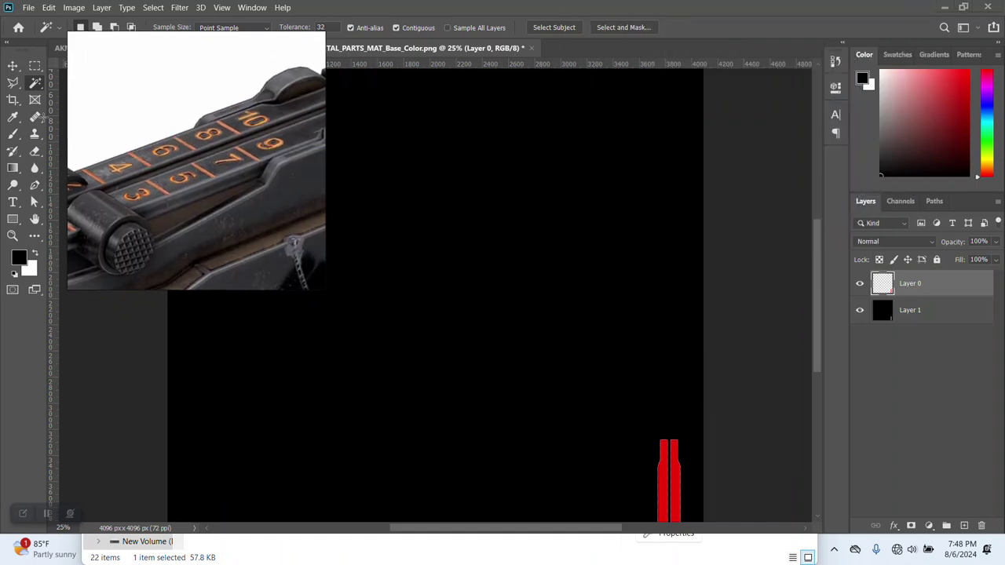
key(v)
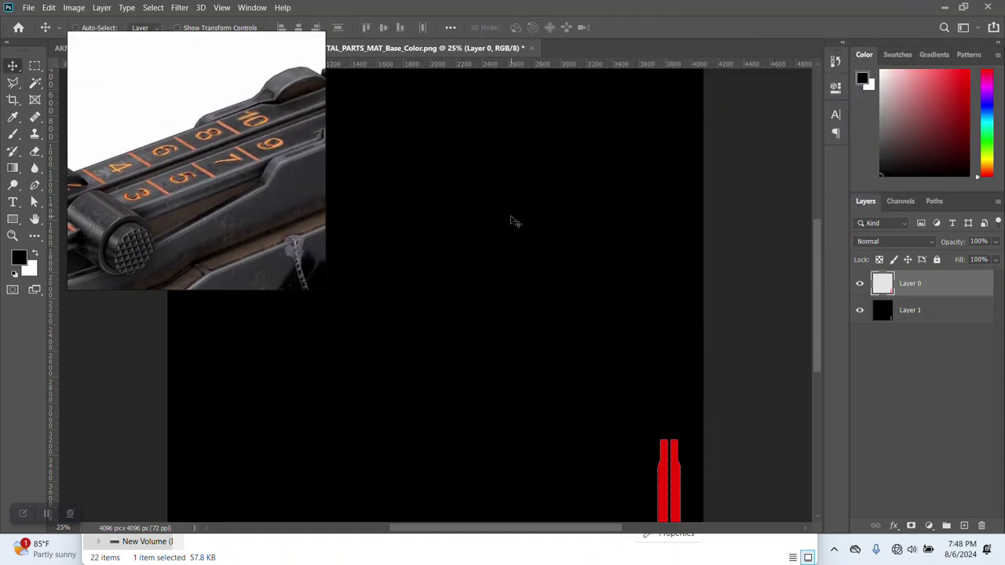
alt+scroll(516, 225, down, 1)
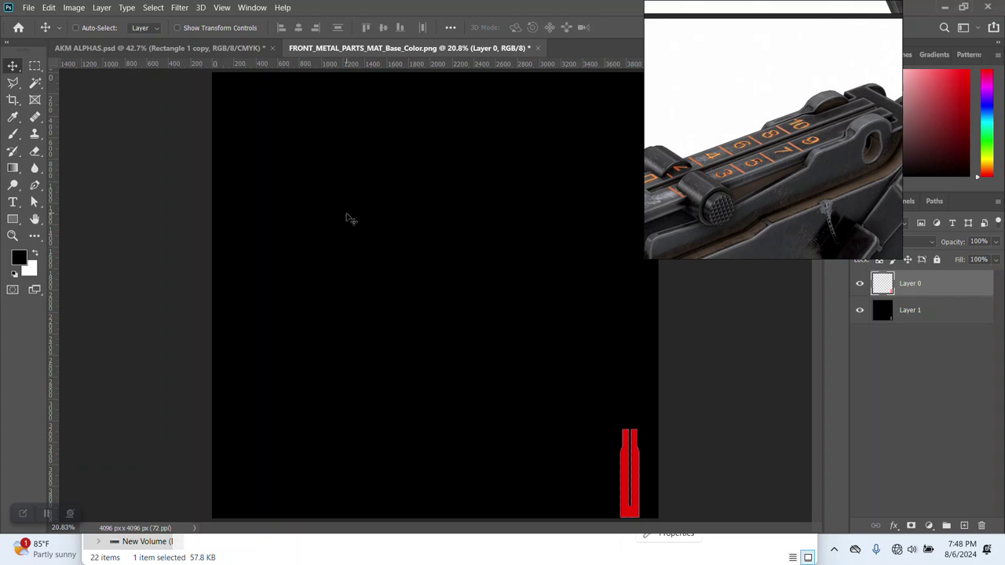
Add a white (#ffffff) text layer reading 10 on the canvas
key(t)
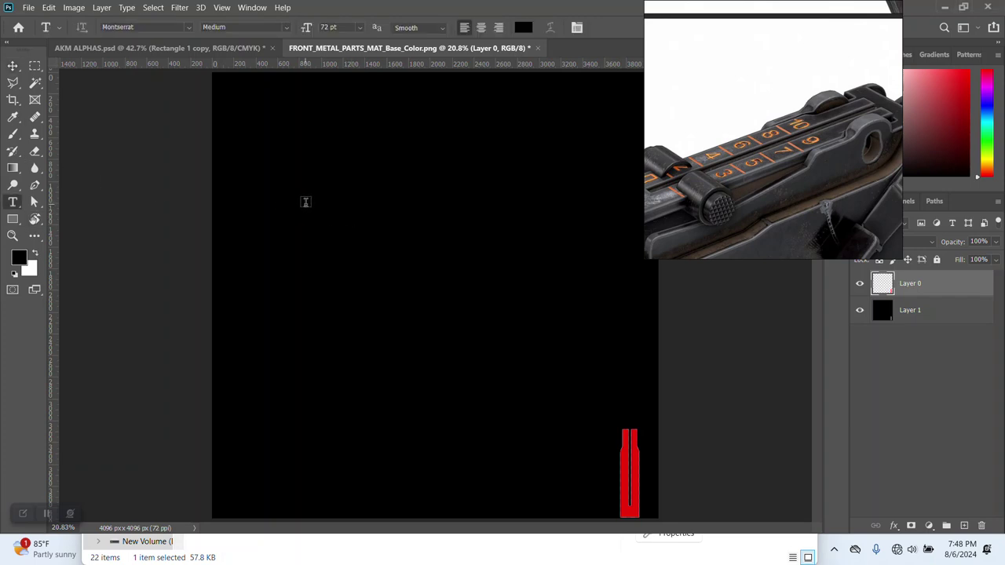
click(523, 28)
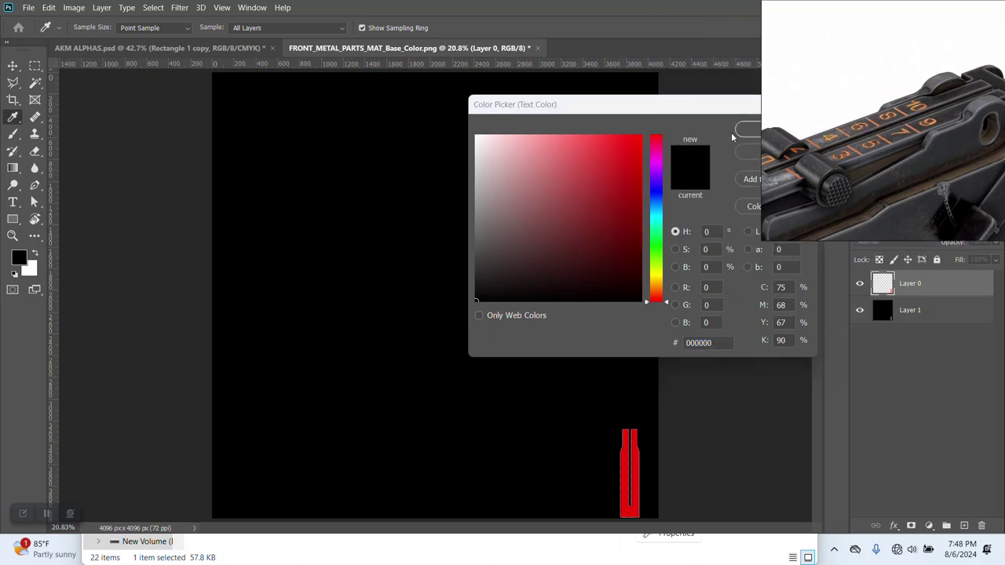
text(ffffff)
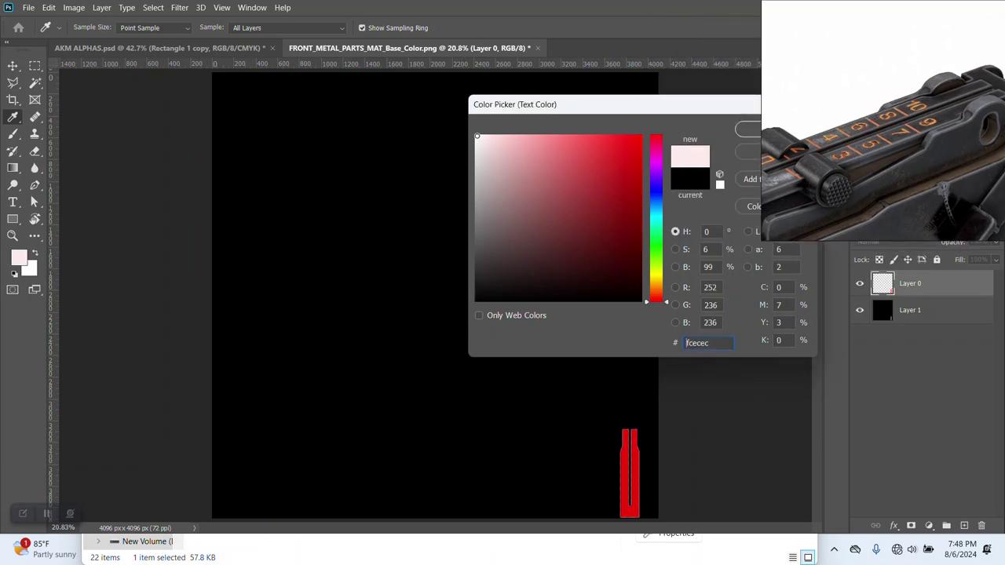
click(747, 132)
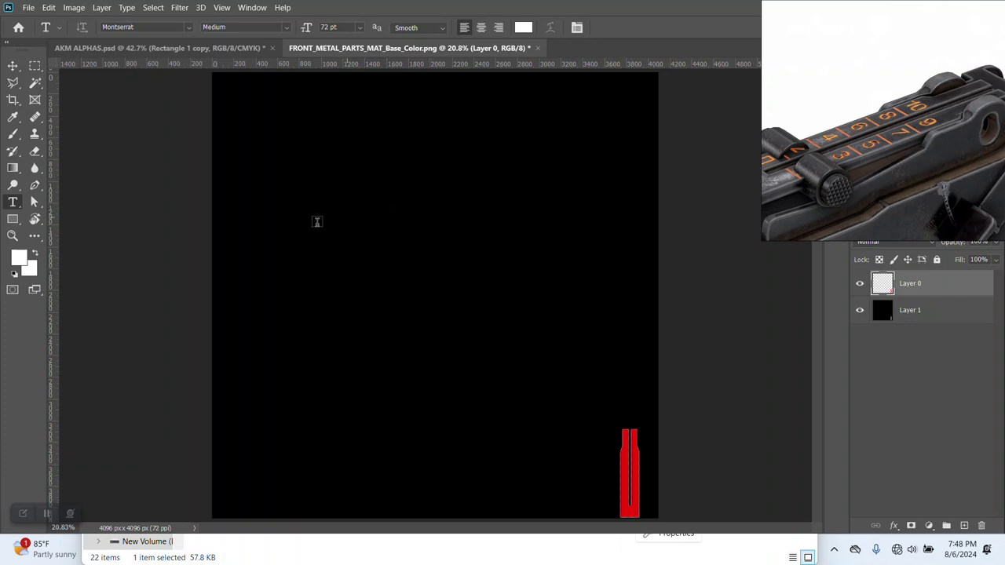
click(362, 213)
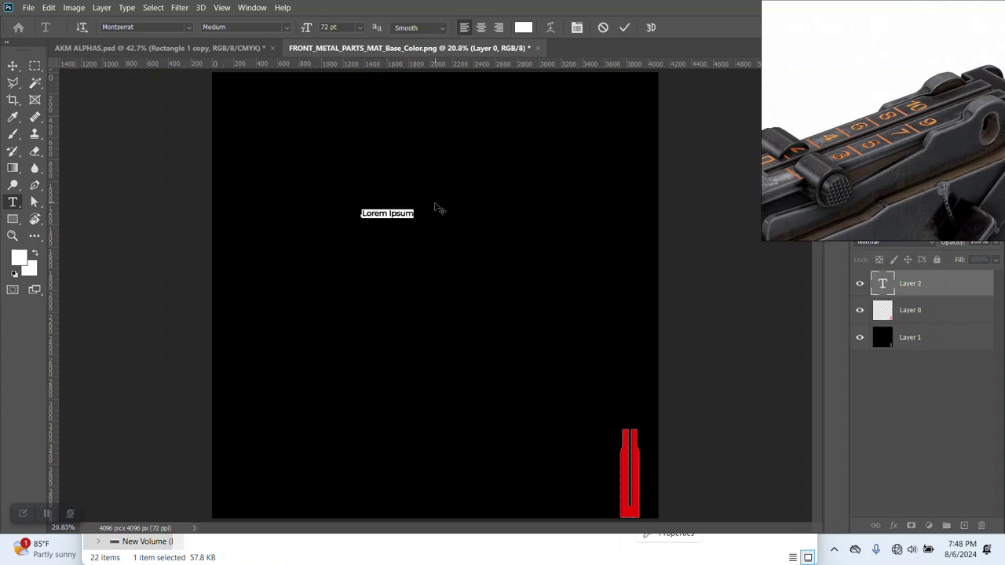
key(BackSpace)
text(10)
key(ctrl+Return)
Drag the 10 text around and settle it in the upper-left area
key(v)
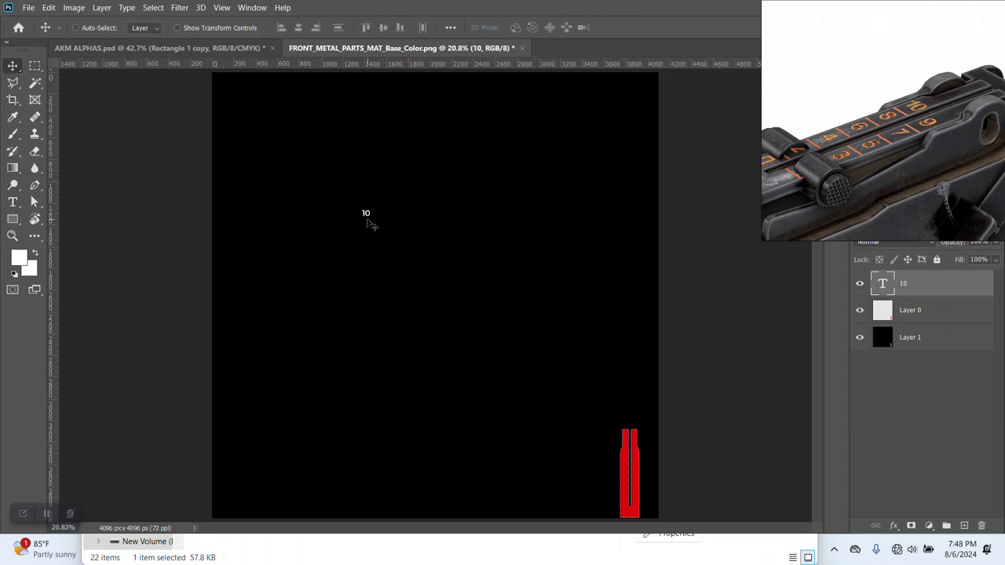
drag(367, 220, 606, 450)
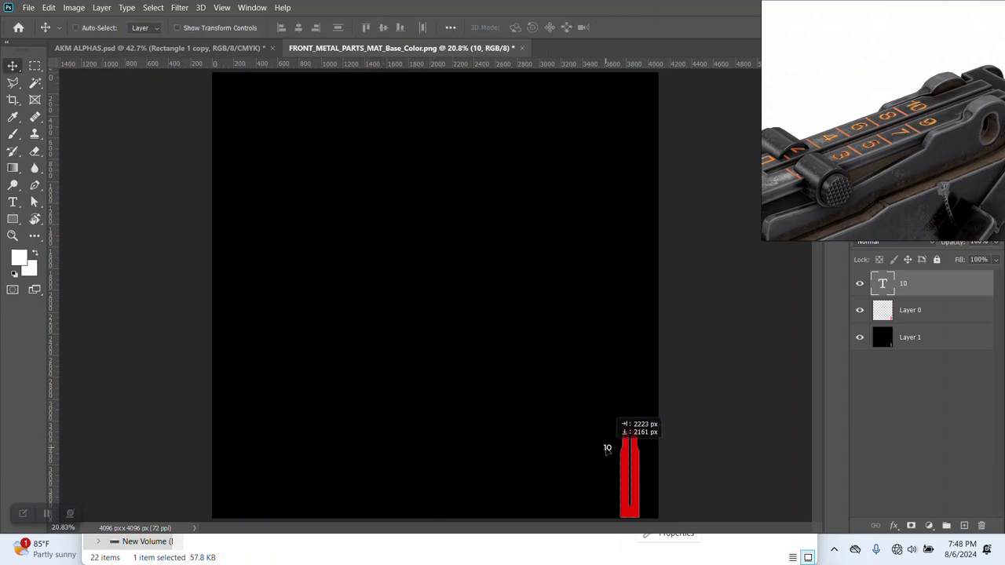
drag(606, 450, 385, 263)
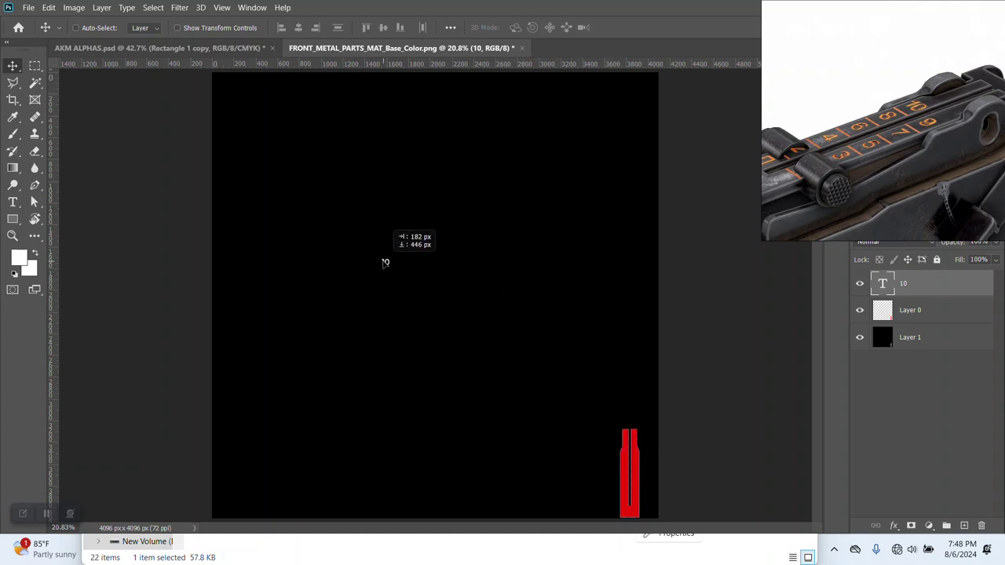
drag(385, 262, 366, 215)
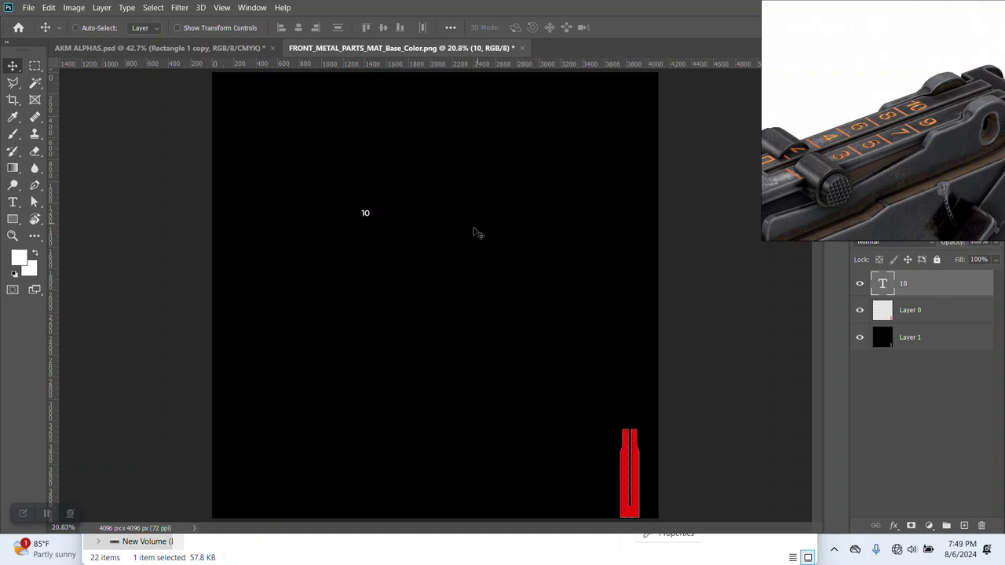
drag(368, 217, 346, 174)
Set the 10's font size to 200 pt
click(834, 115)
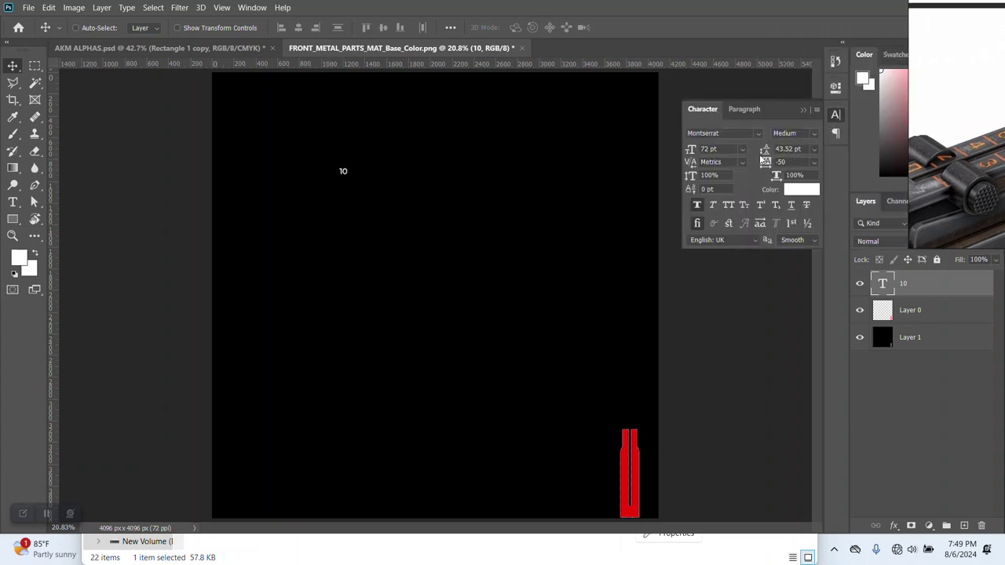
click(743, 156)
click(743, 156)
click(720, 150)
text(200)
key(Return)
Move the 10 higher on the canvas, using undo and redo to restore the intended placement
drag(964, 135, 726, 159)
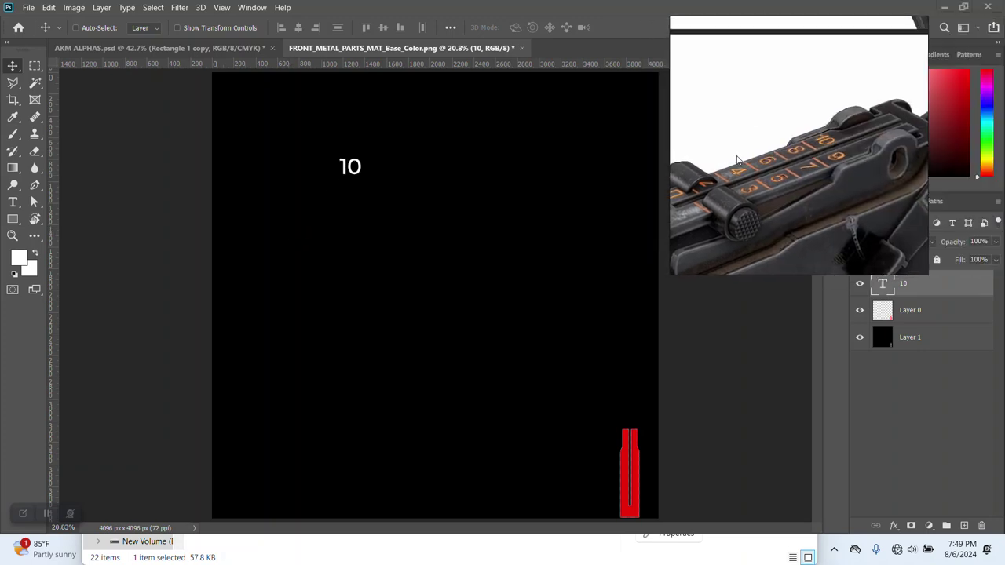
drag(353, 176, 351, 132)
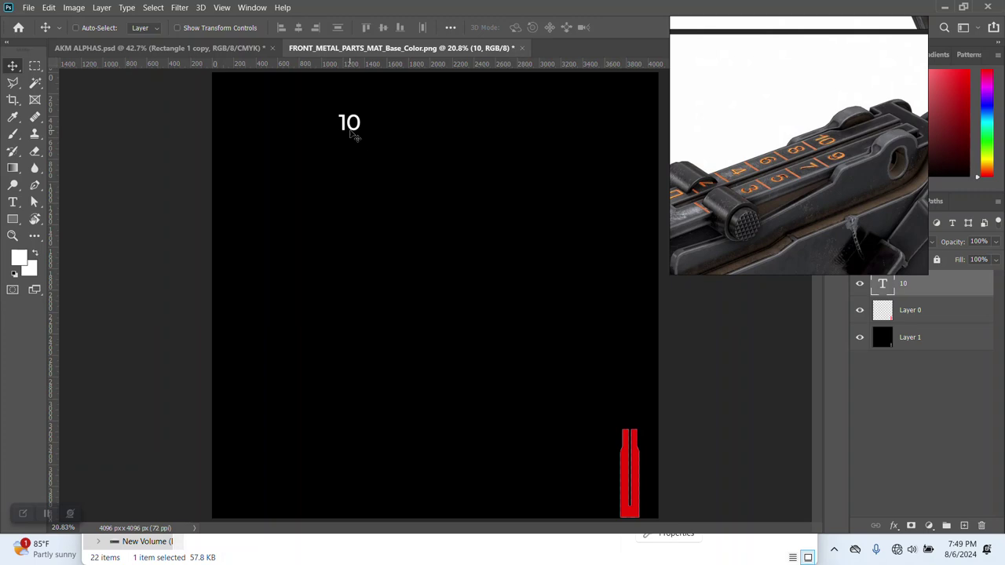
ctrl+drag(355, 132, 353, 163)
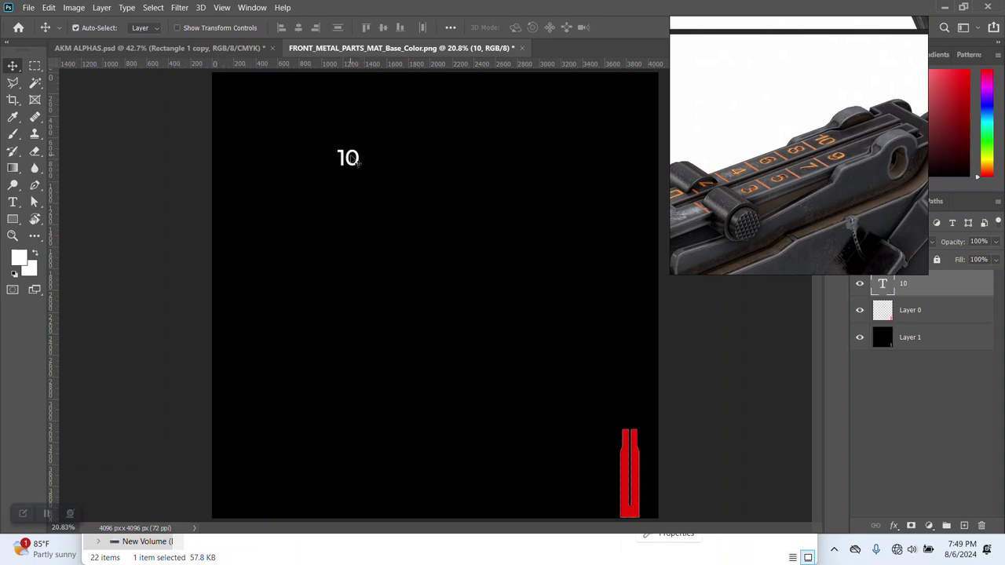
key(ctrl+z)
click(49, 7)
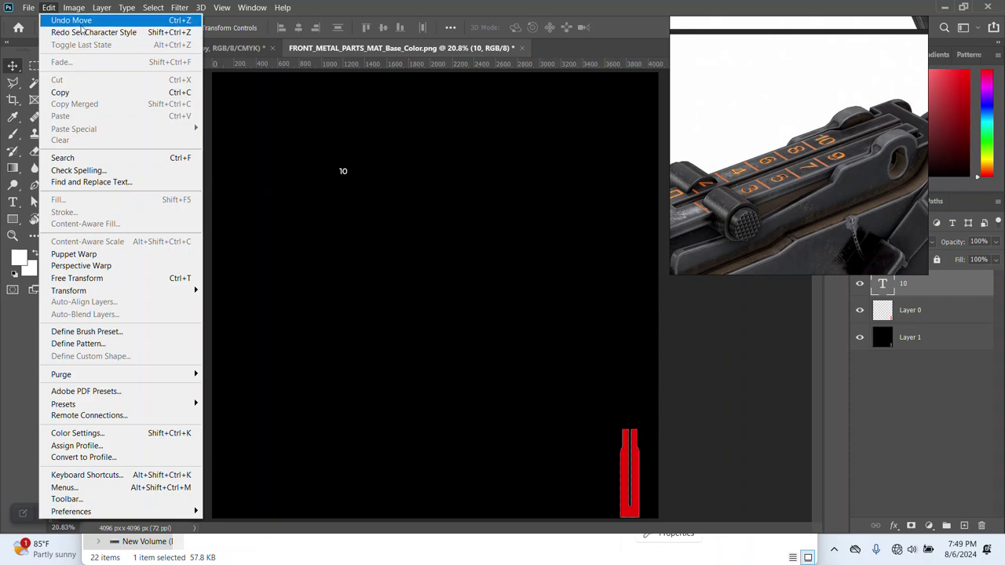
click(82, 32)
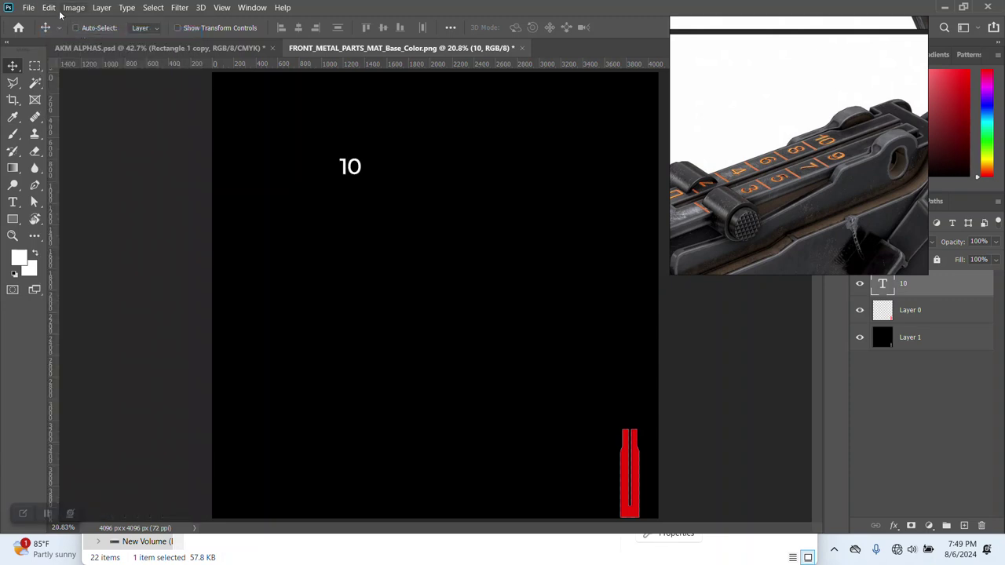
click(52, 8)
click(70, 33)
Duplicate the 10 below itself and retype the copy as 8
mouse_move(354, 162)
mouse_down()
mouse_move(349, 131)
mouse_move(350, 161)
mouse_up()
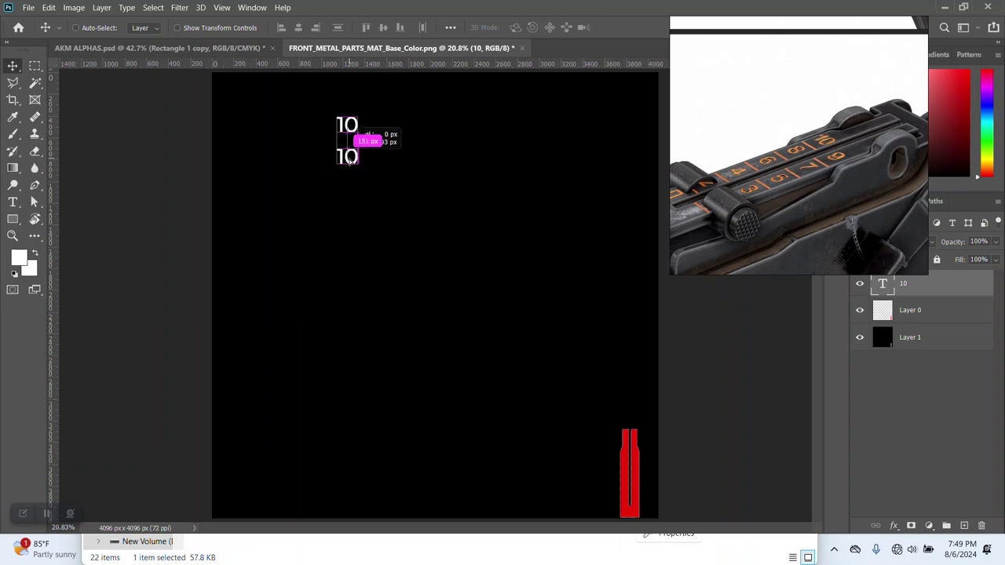
alt+drag(350, 161, 351, 163)
double_click(350, 159)
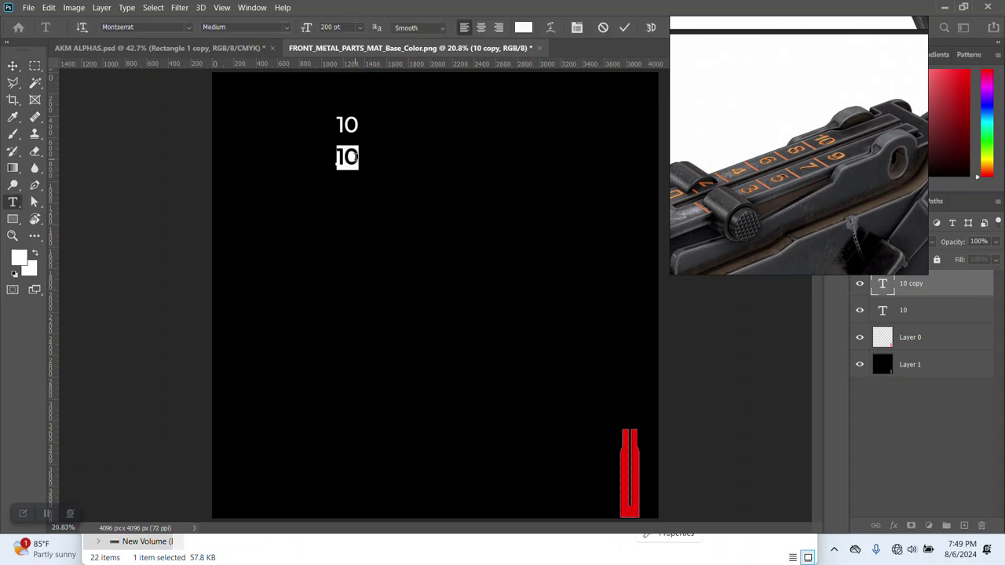
text(8)
click(12, 66)
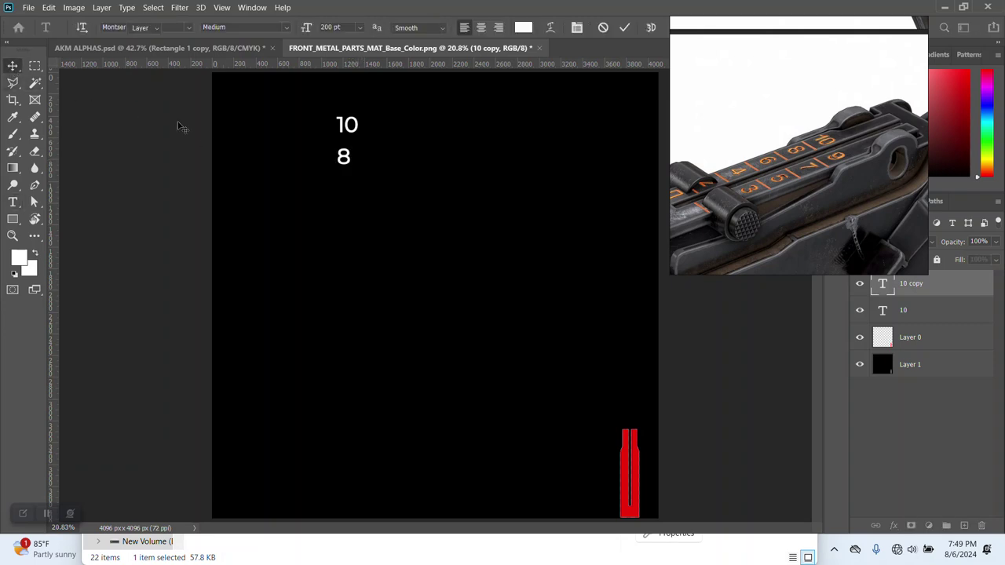
Duplicate the 10 and 8 pair further down and retype the copies as 6 and 4
shift+click(906, 311)
alt+drag(343, 166, 361, 206)
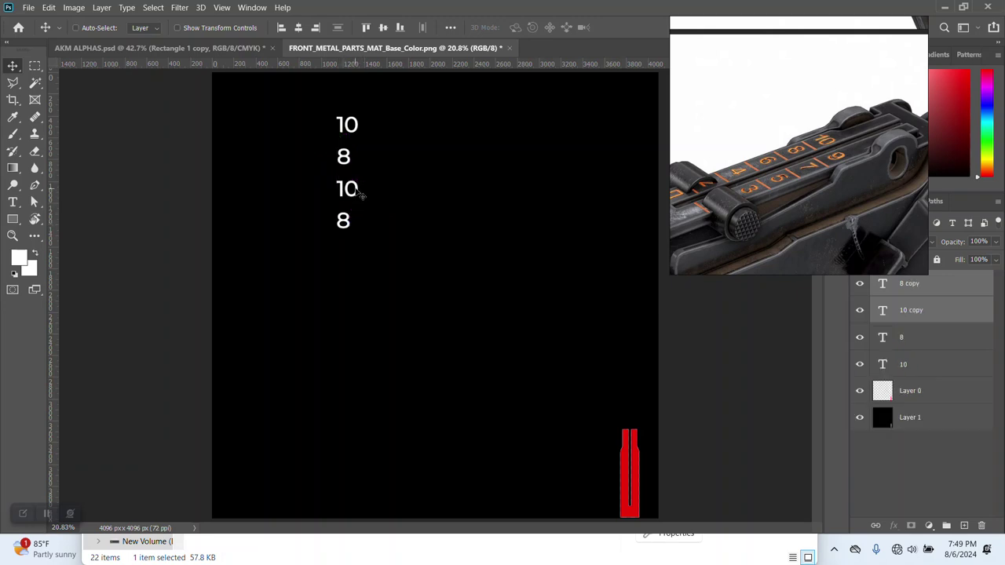
click(898, 312)
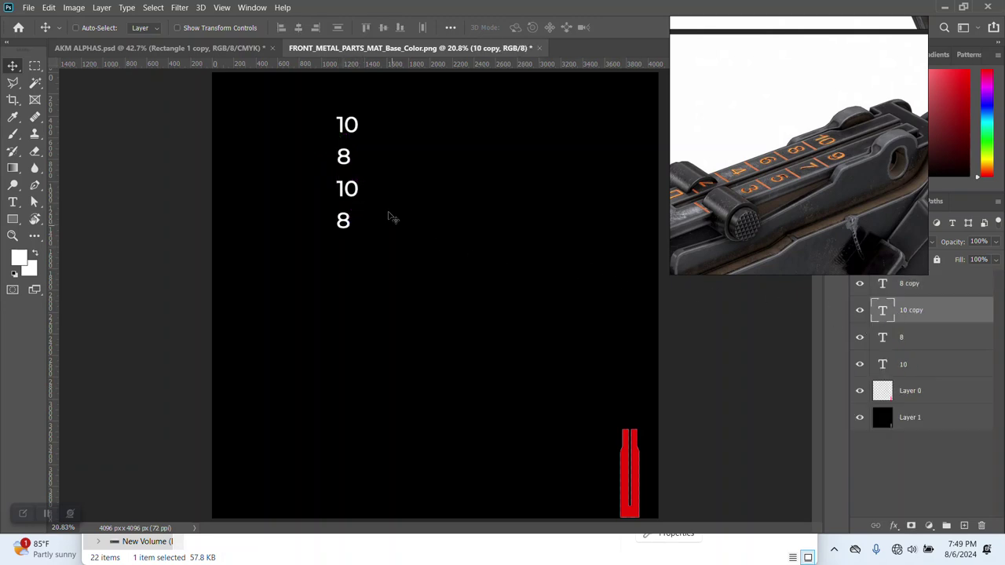
double_click(350, 189)
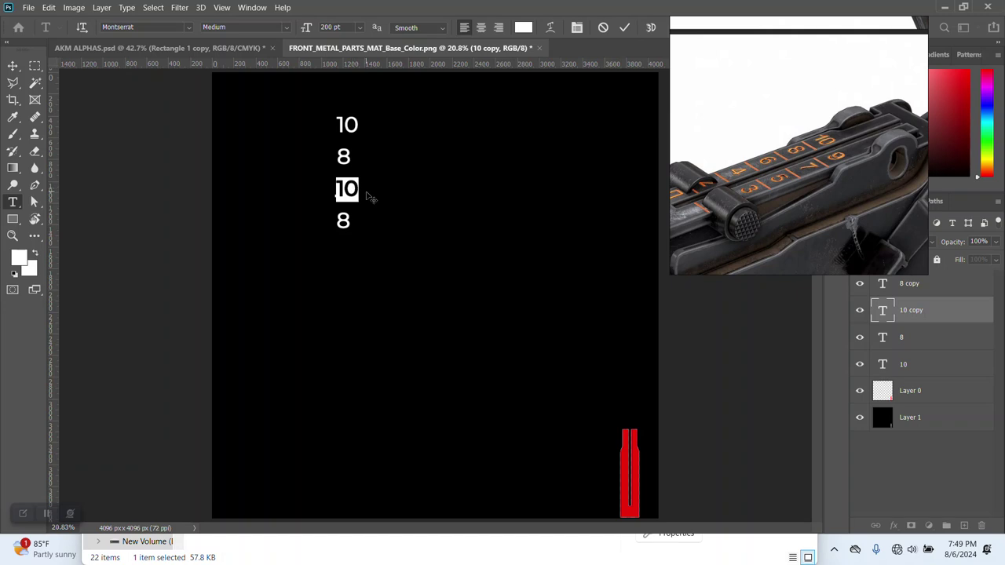
text(6)
click(13, 66)
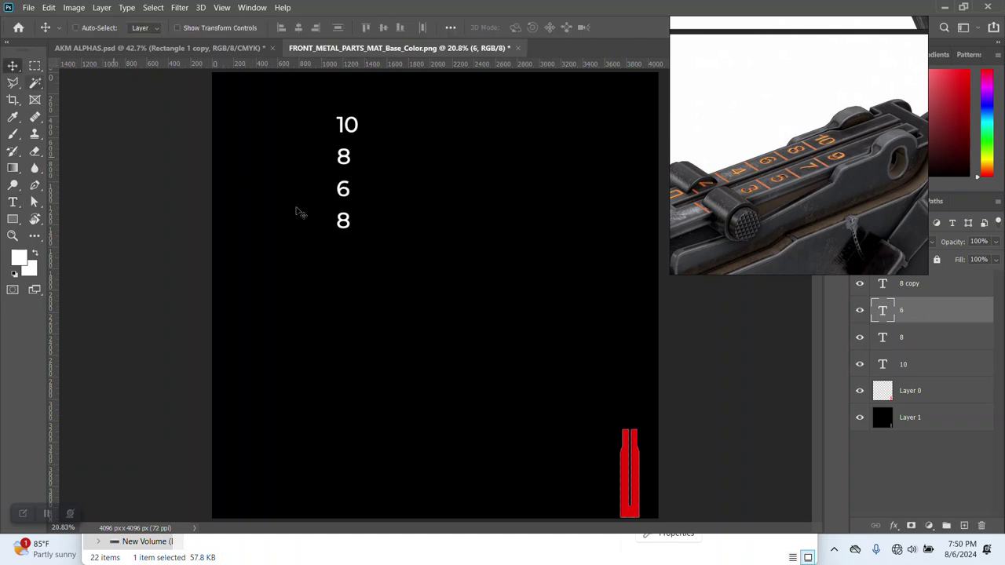
double_click(343, 220)
double_click(343, 220)
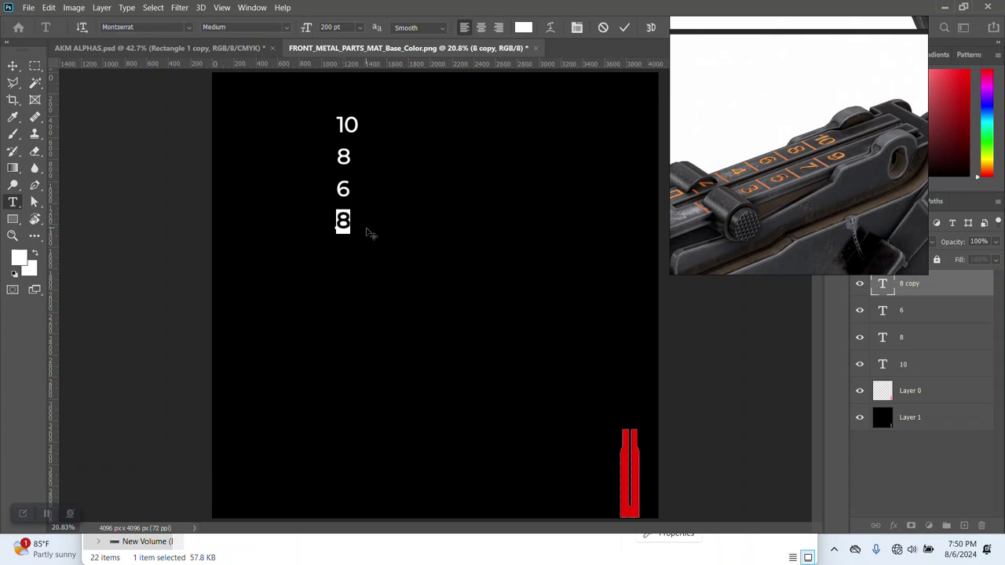
text(4)
click(12, 66)
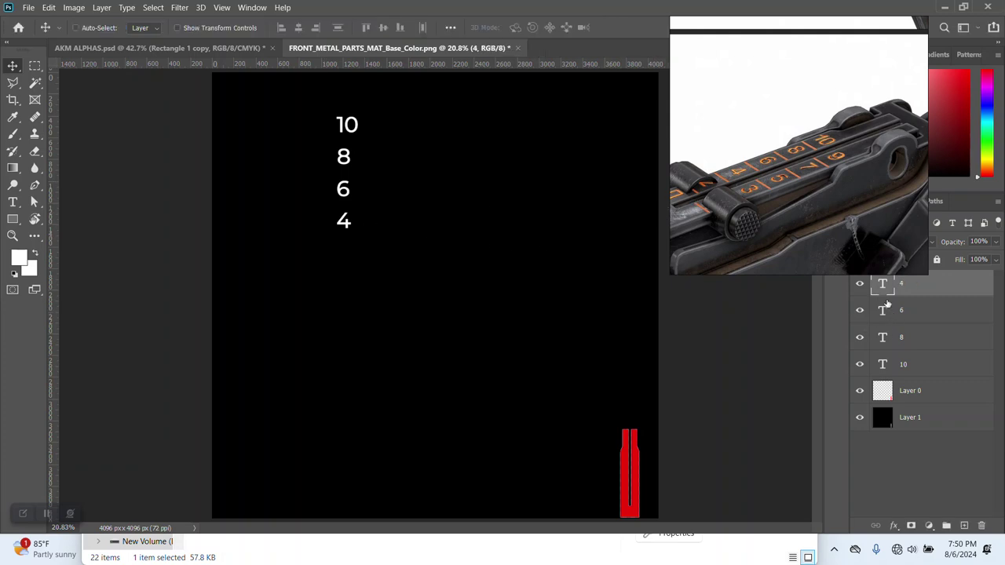
Duplicate the 6 and 4 pair below and retype the copies as 2 and n
key(shift+alt+bracketleft)
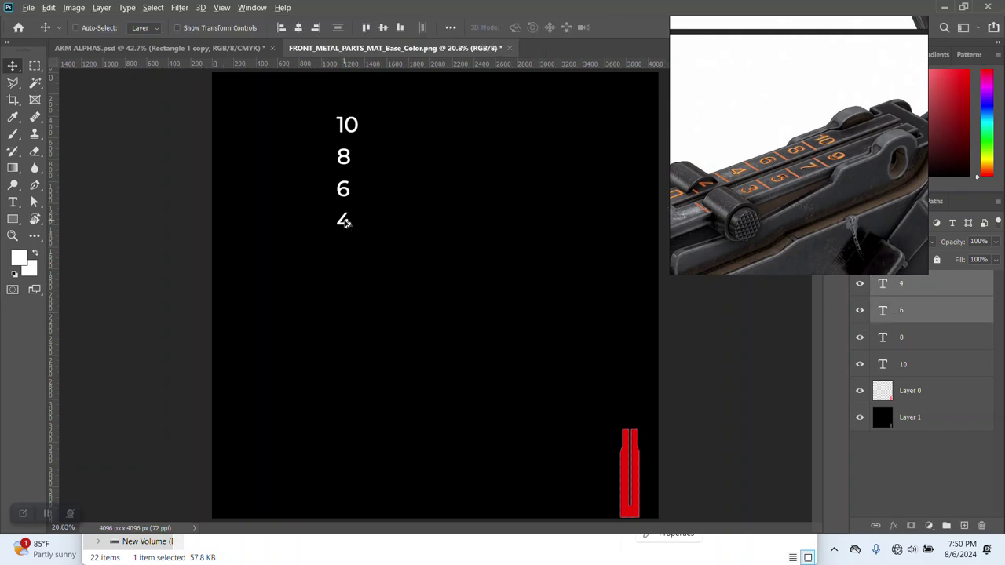
alt+drag(348, 223, 345, 288)
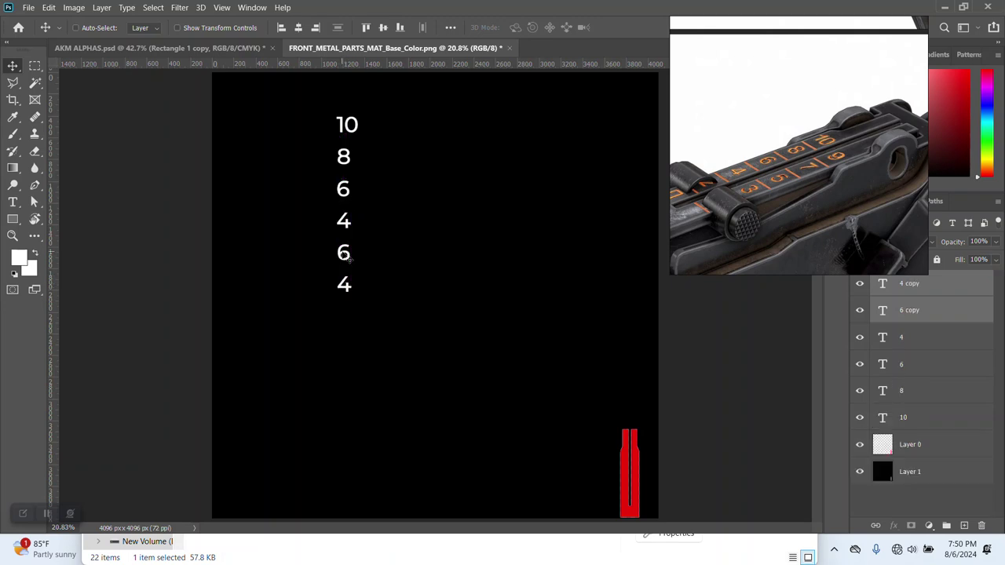
click(886, 307)
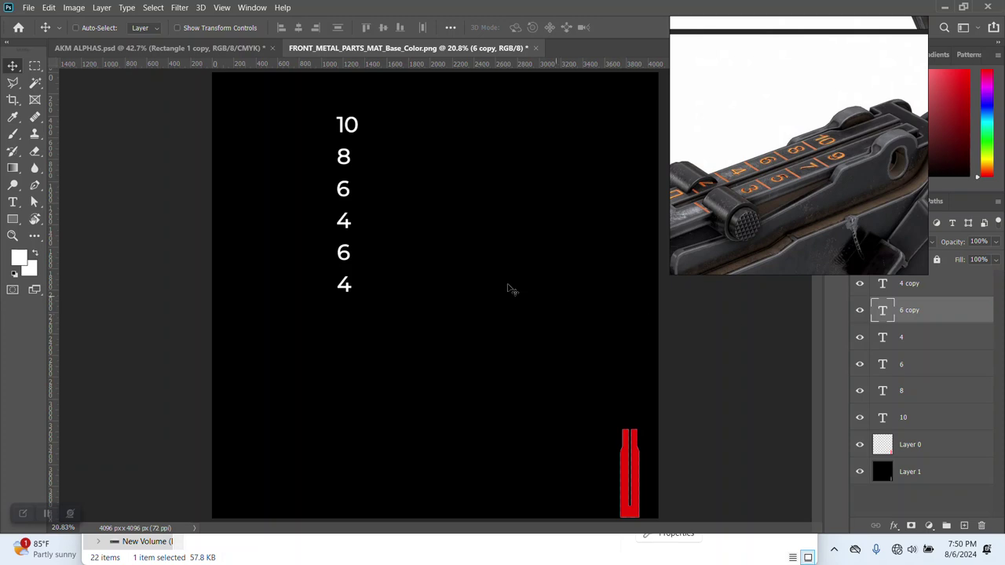
double_click(350, 260)
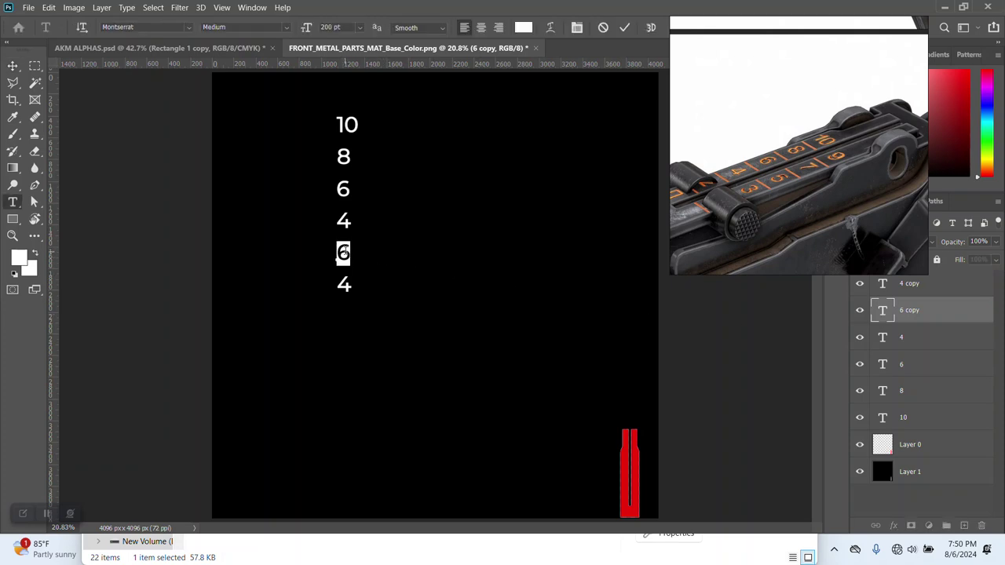
text(2)
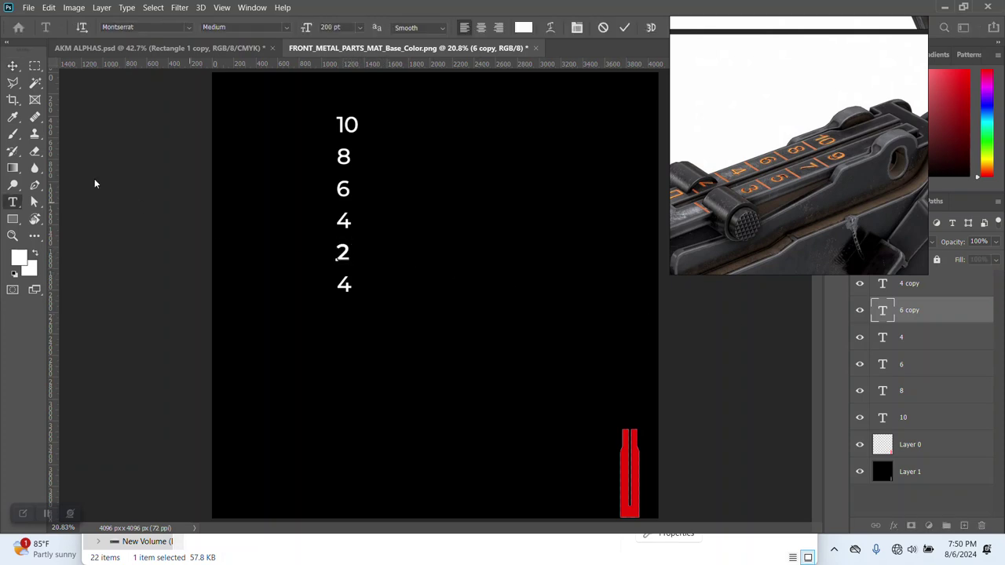
click(13, 66)
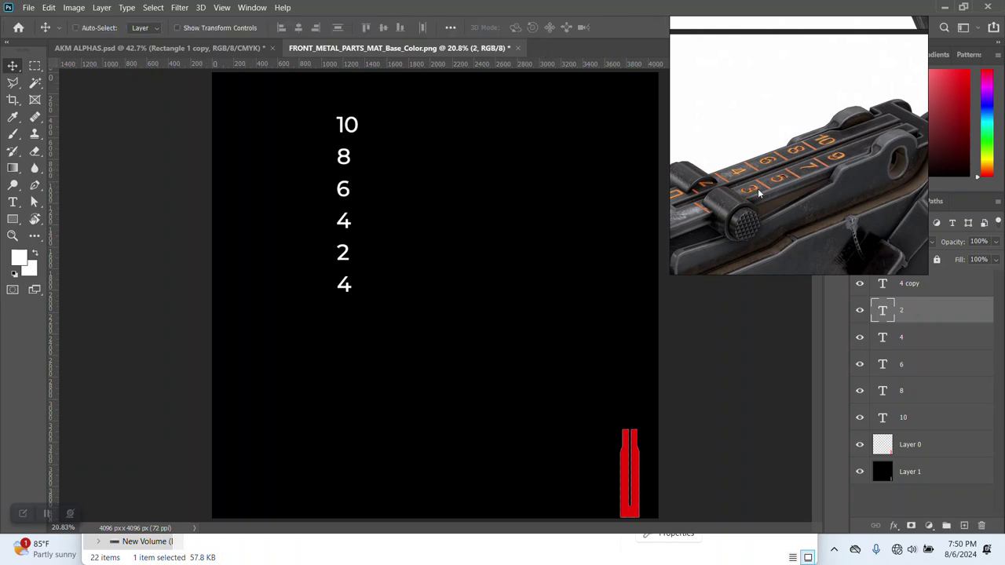
double_click(345, 286)
text(N)
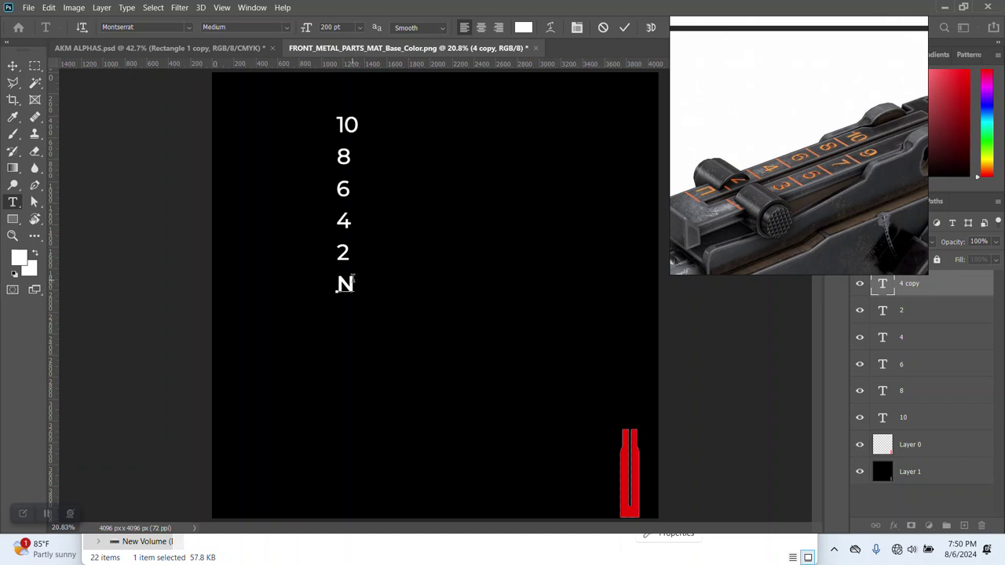
key(BackSpace)
text(n)
click(13, 66)
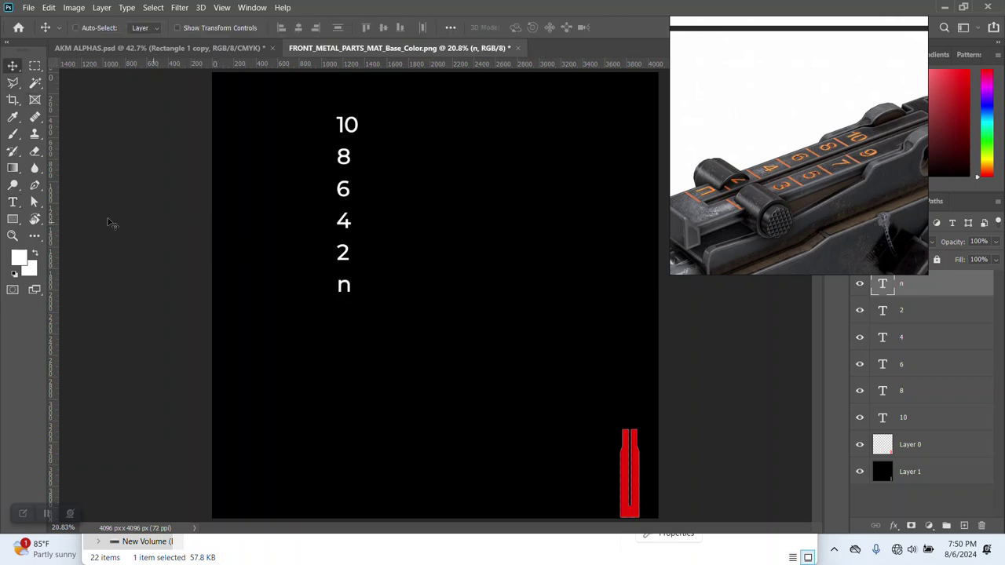
Draw a rectangle around the 2 with no fill and a white outline of about 25 px
click(12, 219)
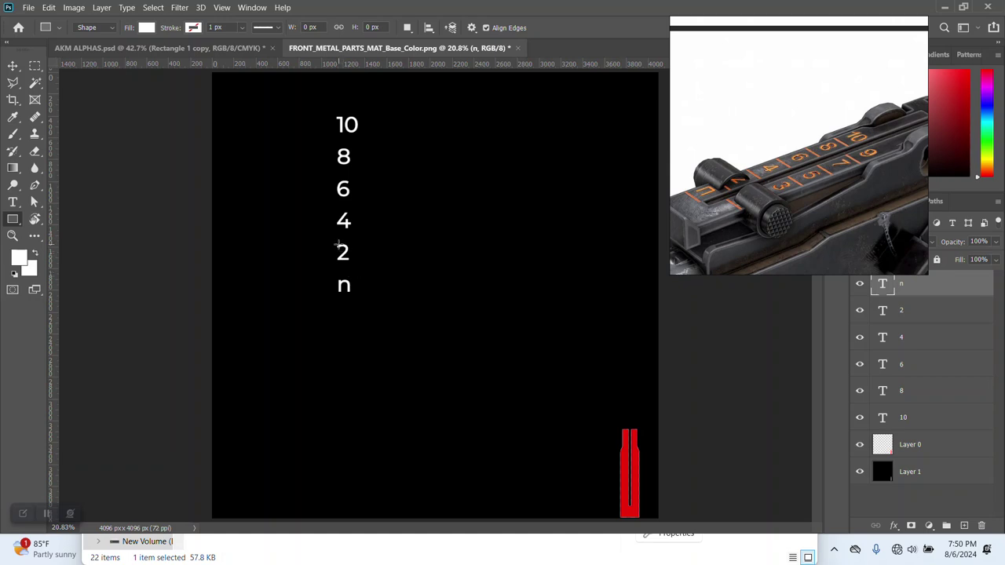
drag(338, 244, 353, 263)
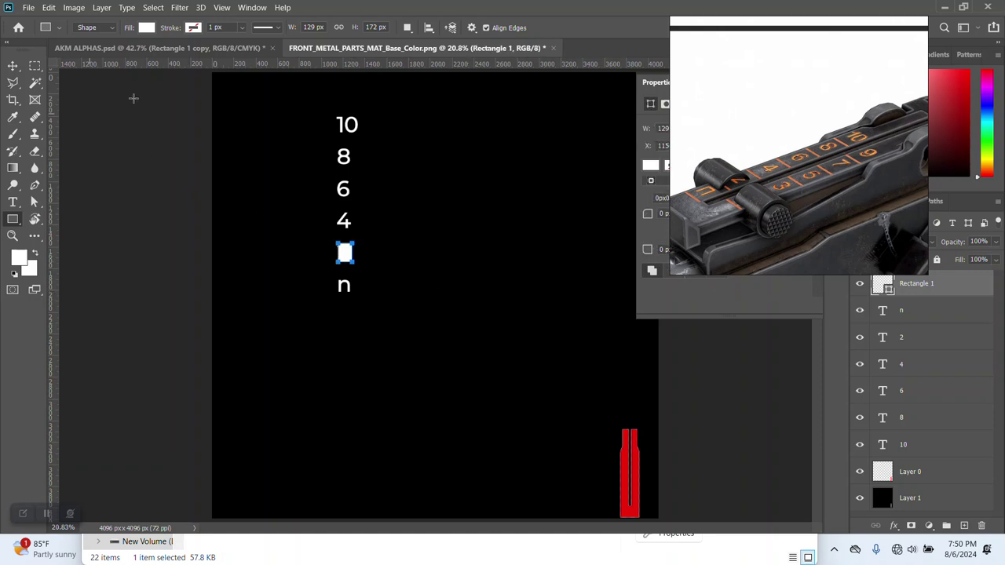
click(147, 28)
click(70, 52)
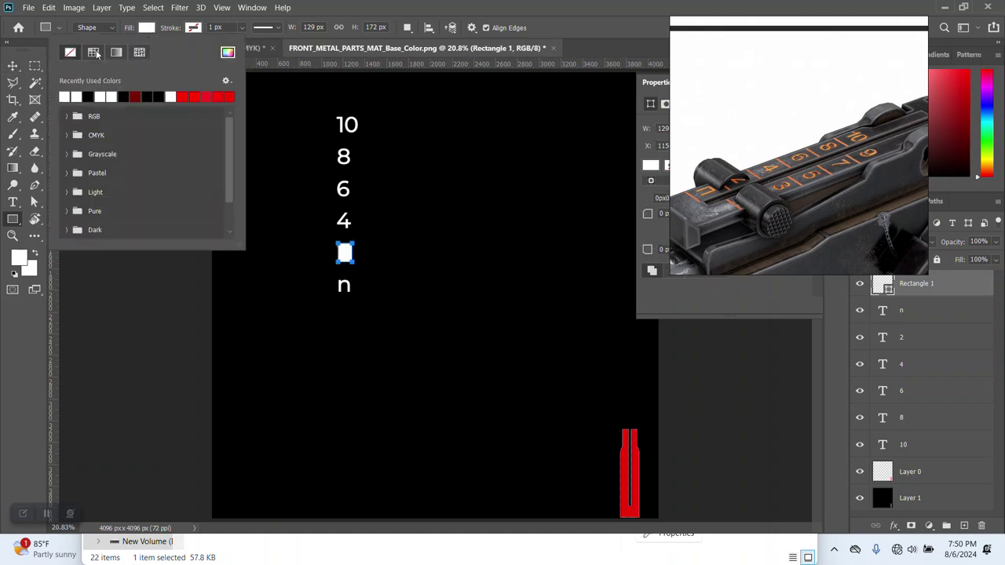
click(195, 28)
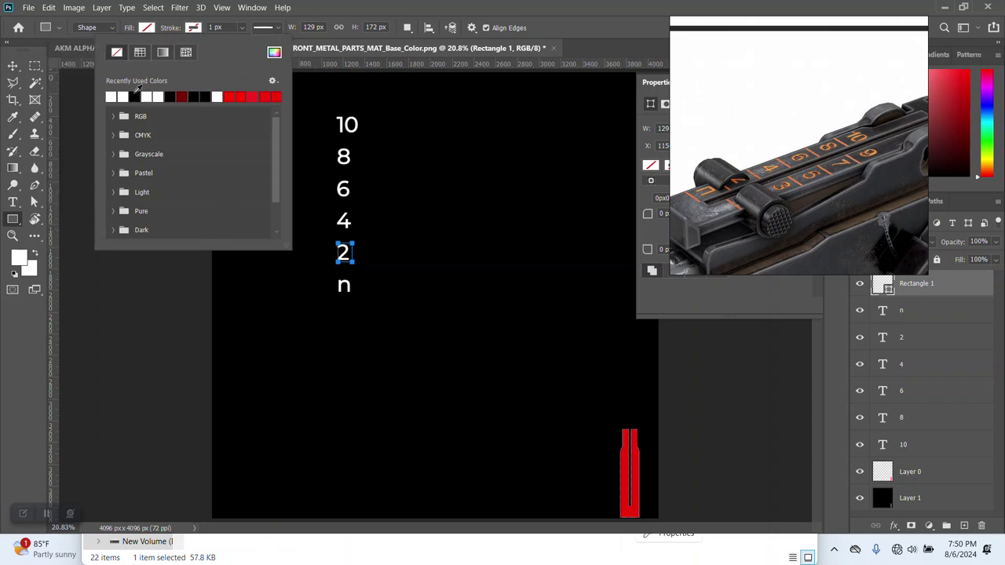
click(241, 27)
drag(252, 45, 270, 45)
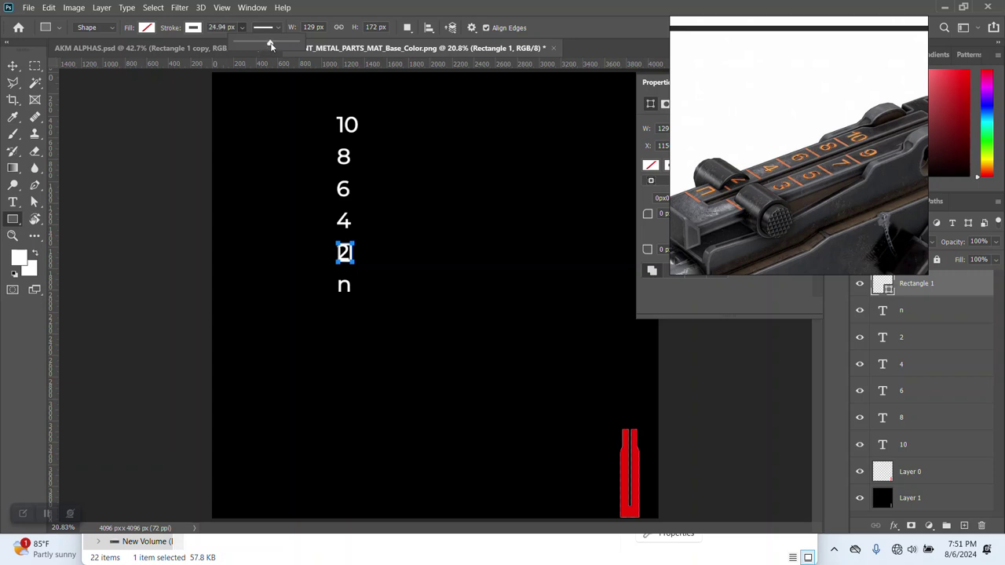
Move the rectangle below the n and mask out its bottom edge to form a Π shape
click(13, 65)
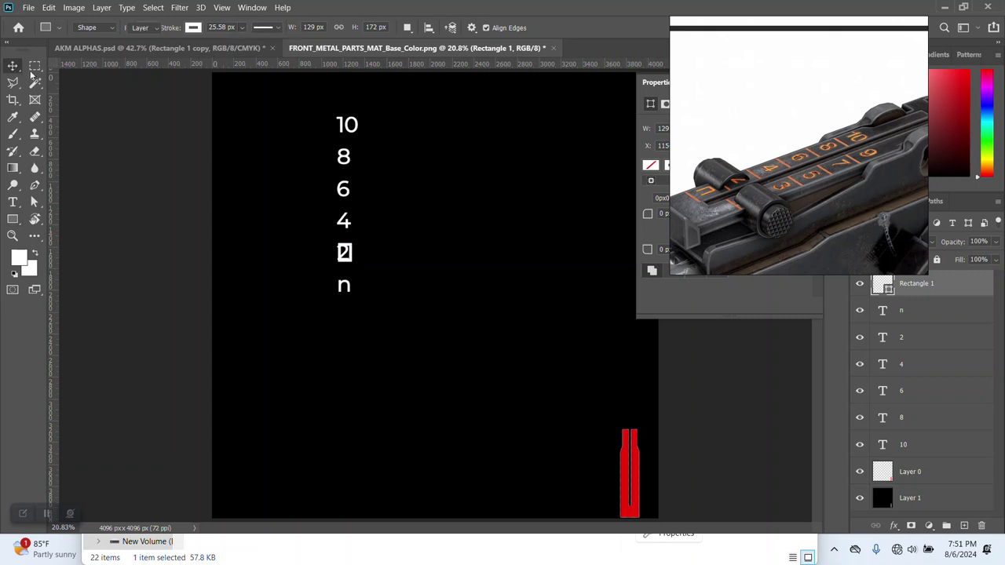
drag(354, 267, 344, 314)
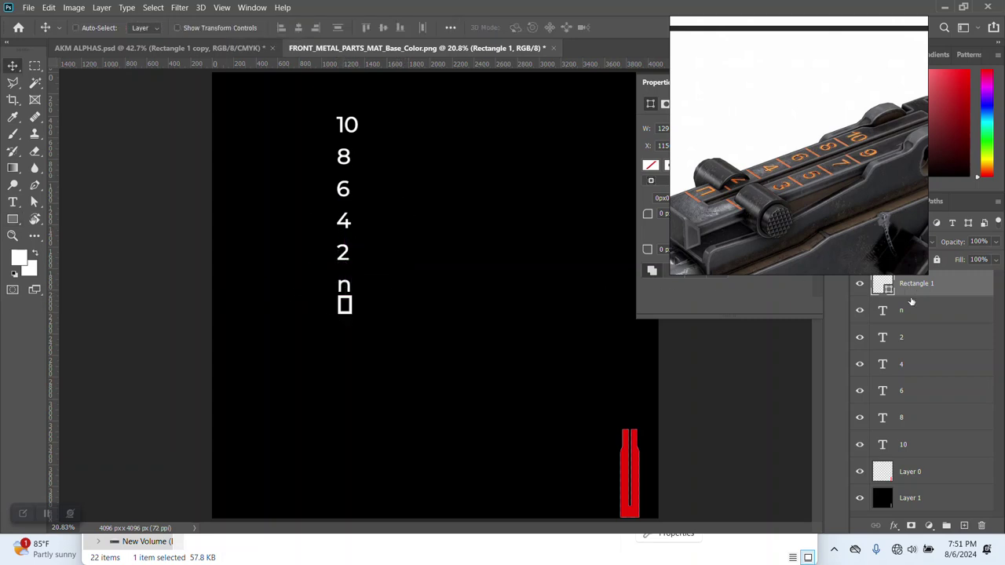
click(929, 526)
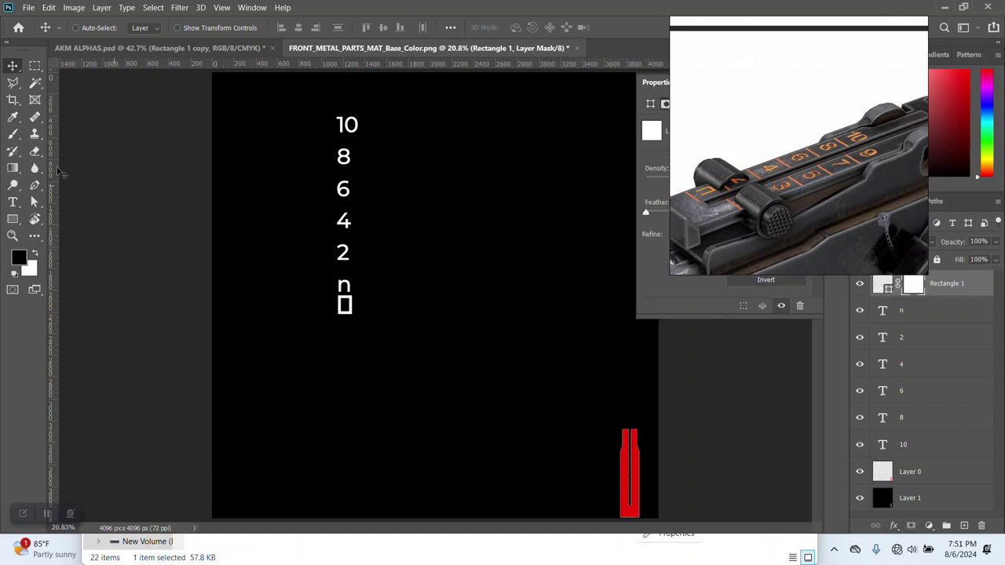
click(34, 66)
drag(330, 312, 389, 340)
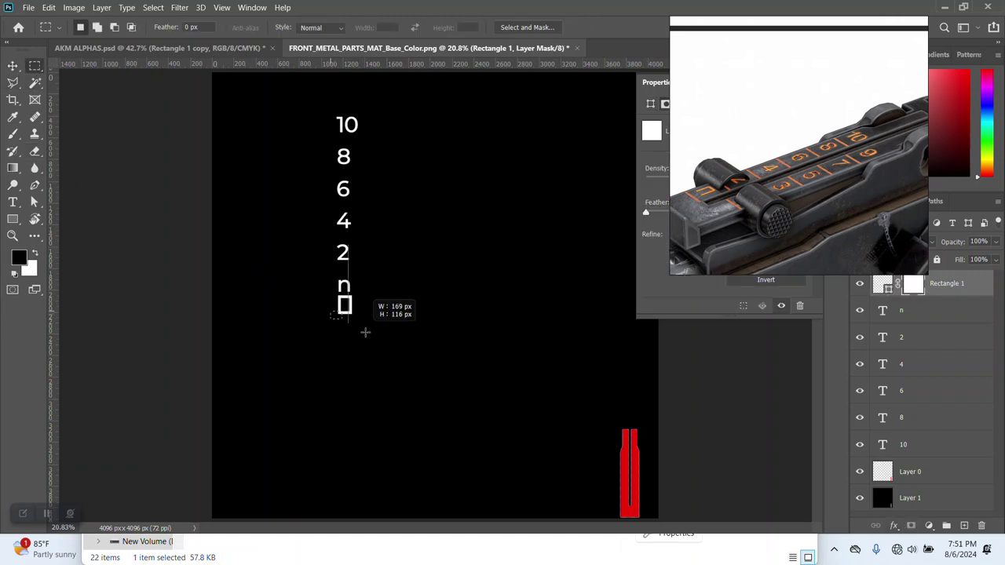
key(alt+BackSpace)
key(ctrl+d)
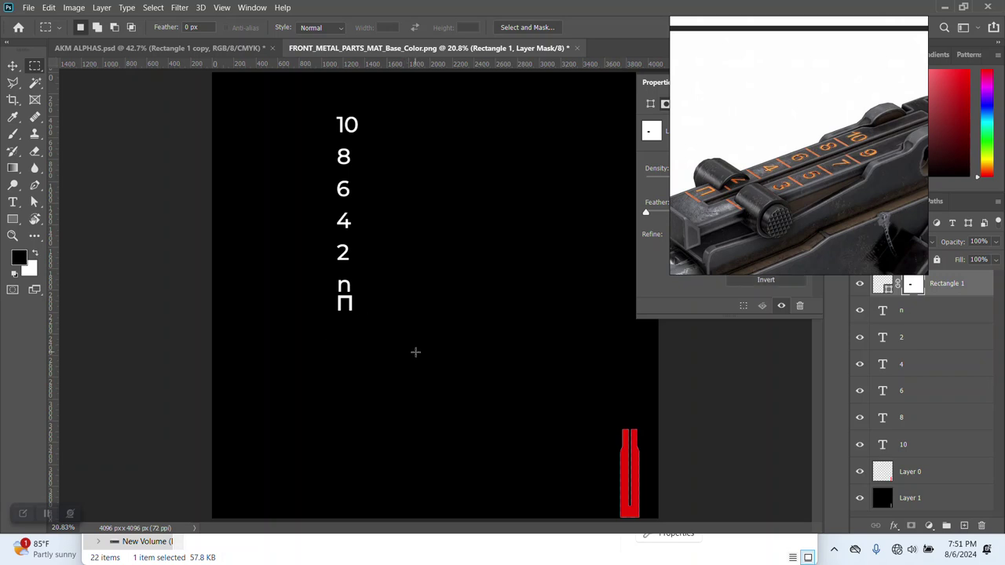
Position the Π shape where the n sits and delete the n text layer
click(13, 67)
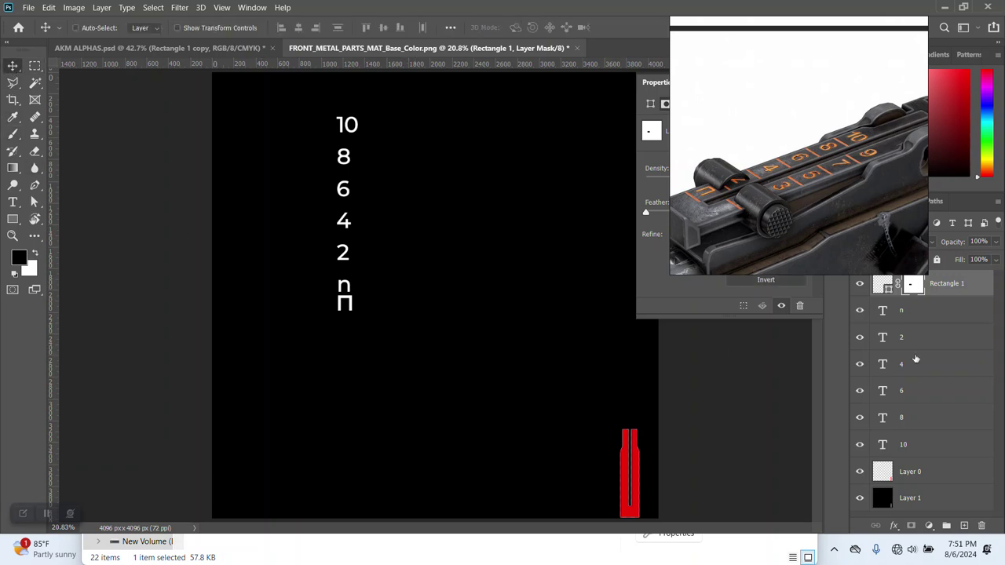
click(927, 314)
click(938, 289)
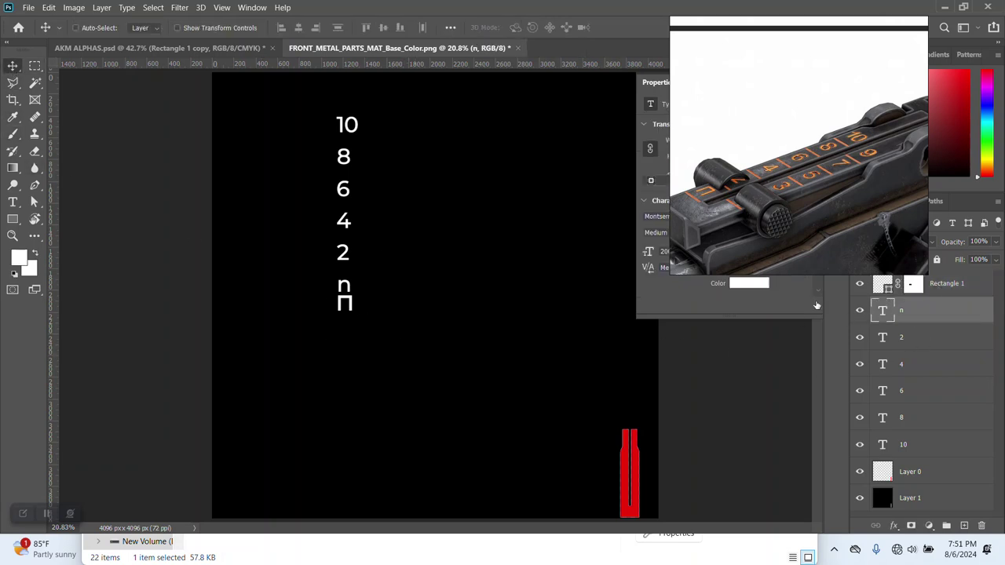
drag(348, 313, 347, 290)
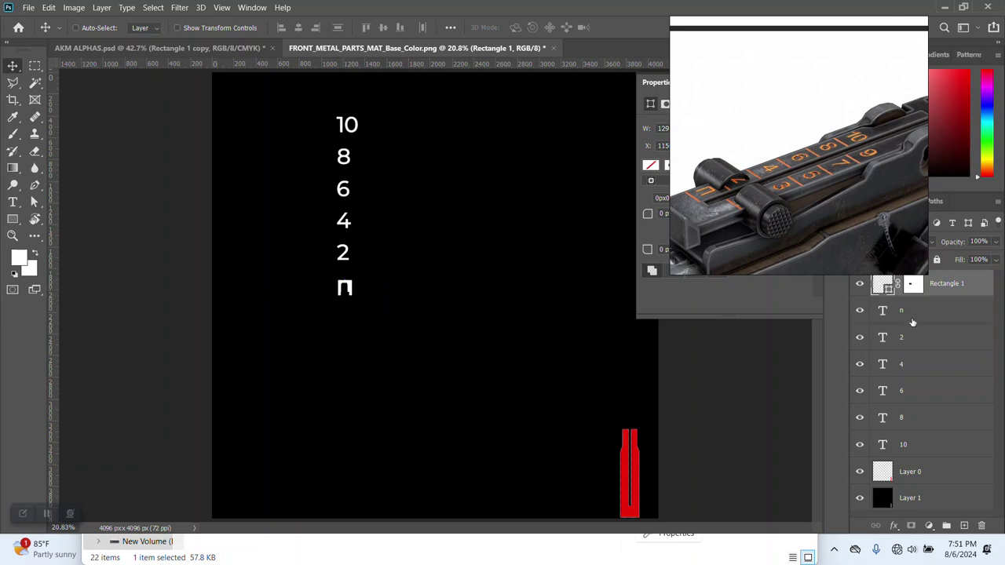
click(935, 310)
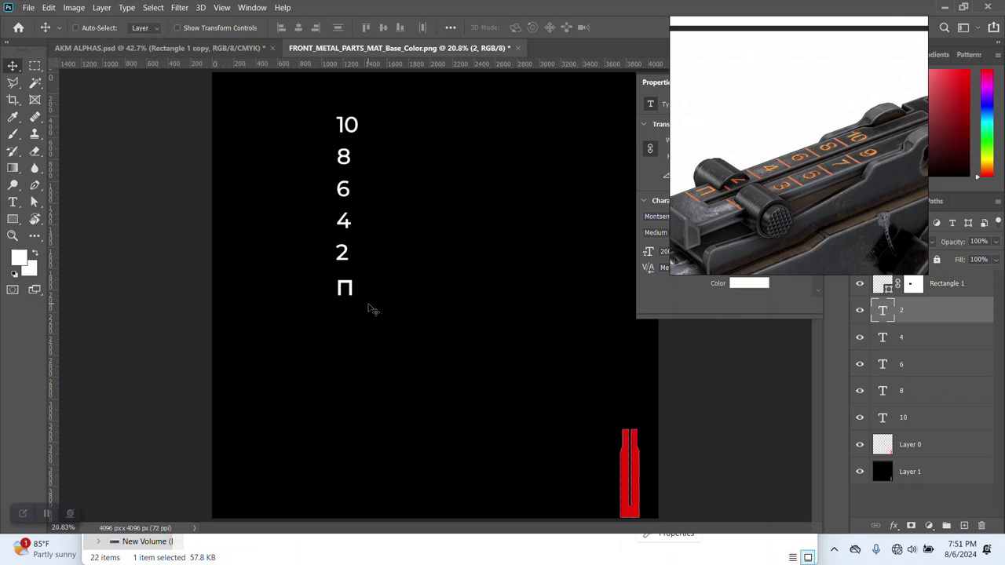
click(953, 293)
key(Left)
key(Left)
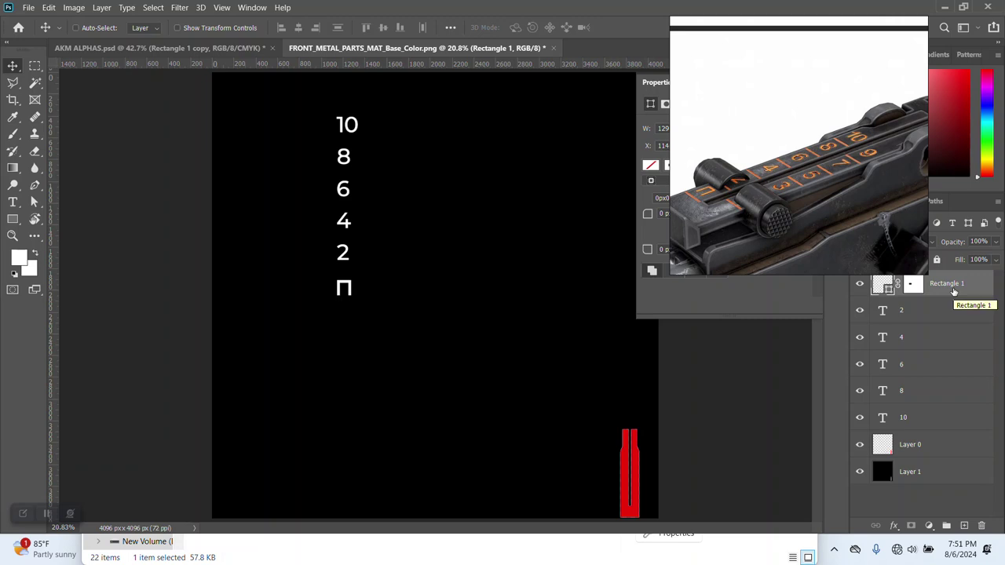
Draw a thin 243 × 14 px white bar just beneath the 10 as a divider
click(13, 220)
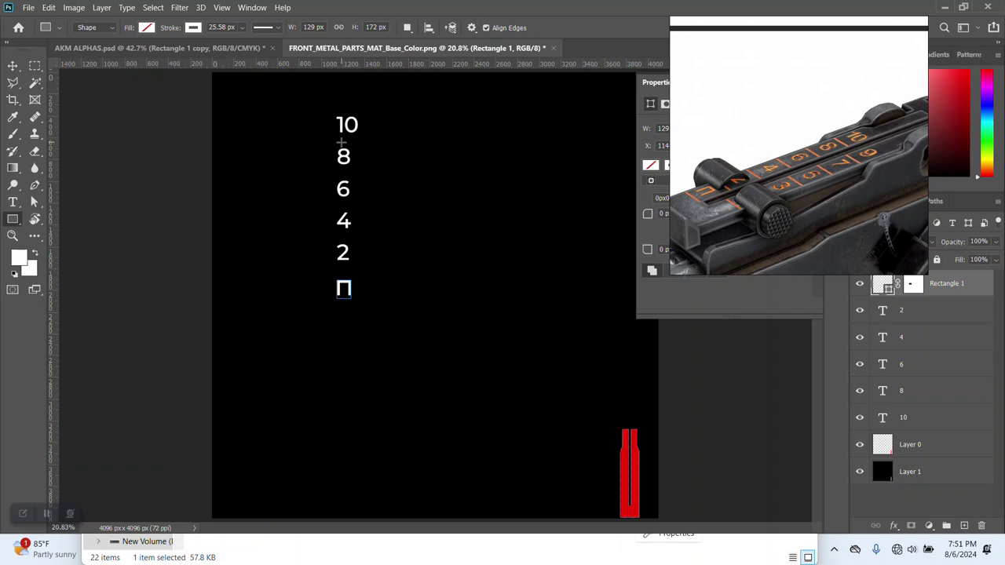
drag(333, 141, 360, 141)
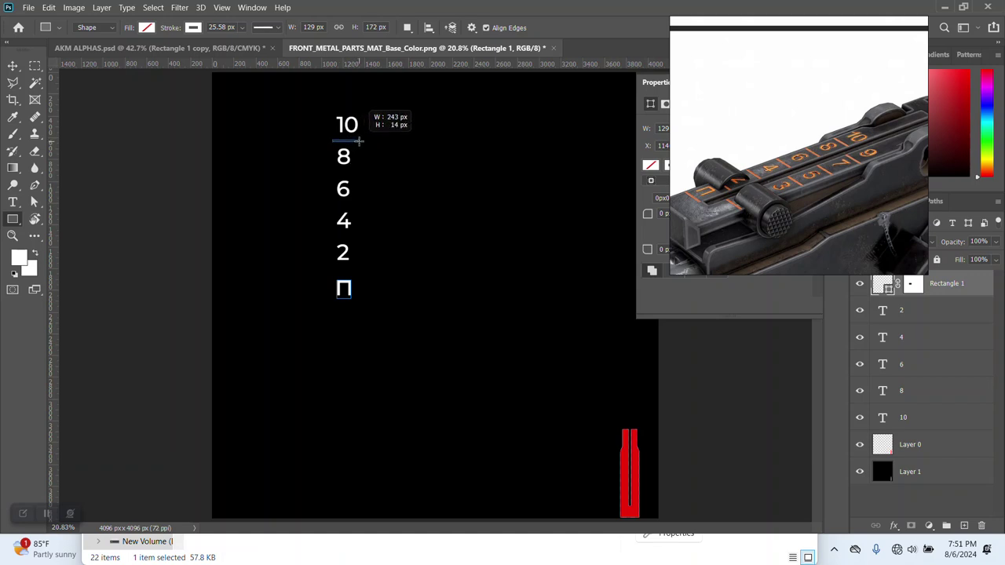
drag(360, 141, 360, 142)
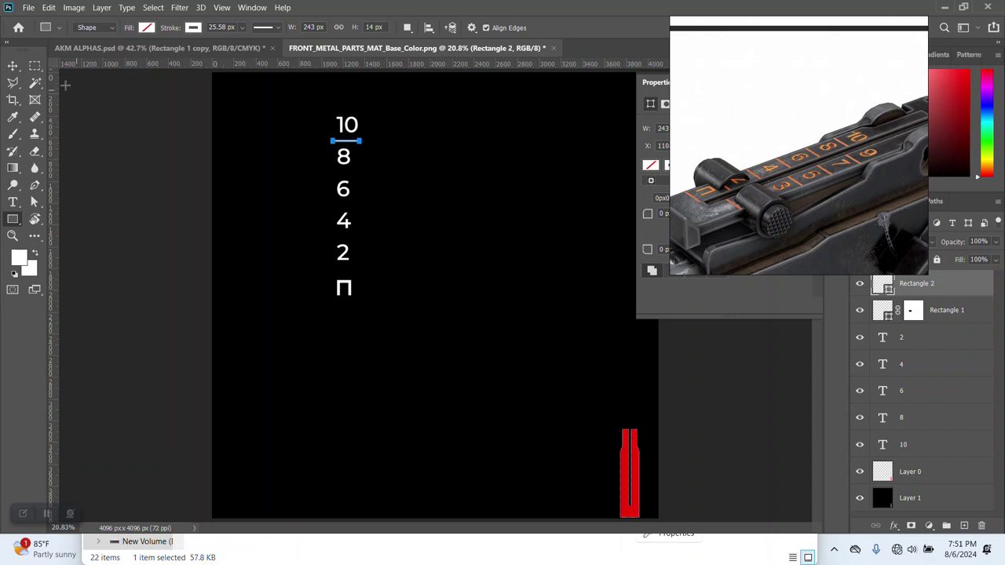
click(14, 68)
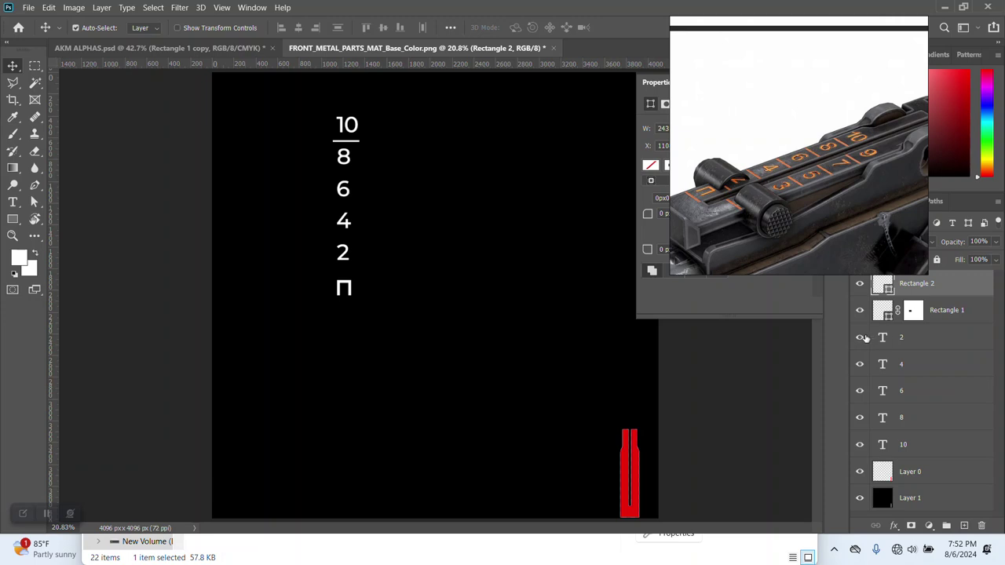
Duplicate the divider bar and place one copy just under the Π
key(alt+Down)
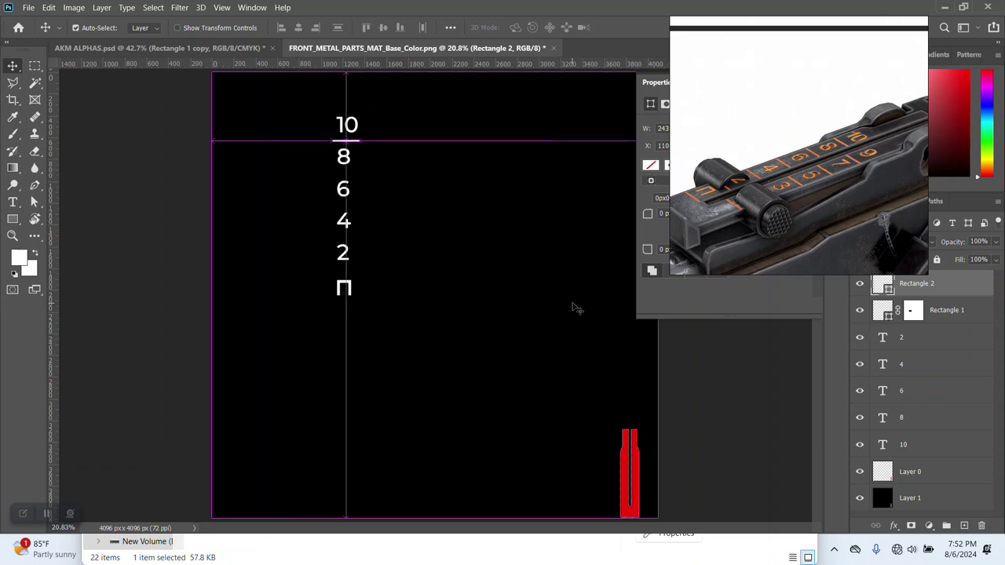
key(alt+Down)
key(alt+Down)
key(alt+Down)
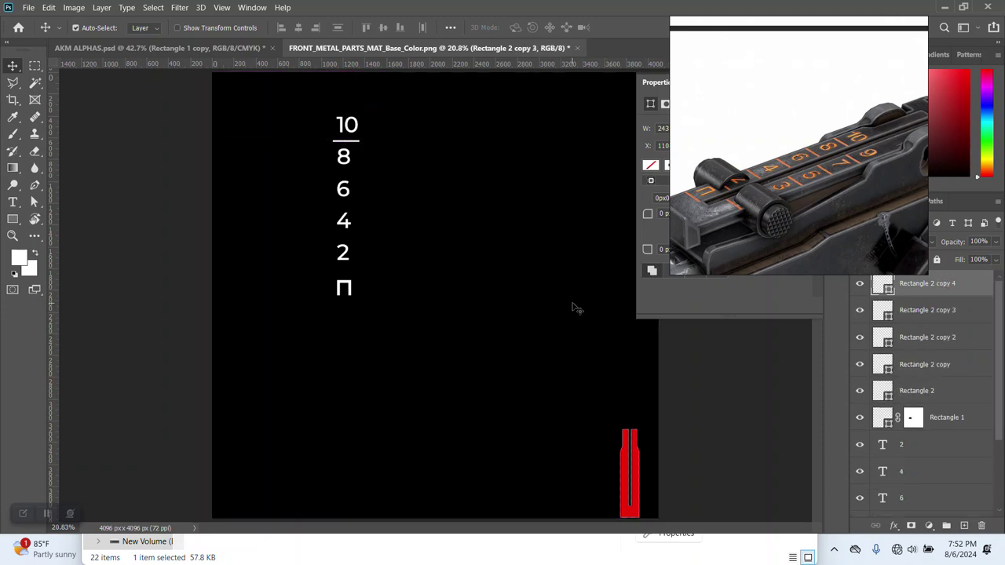
key(alt+Down)
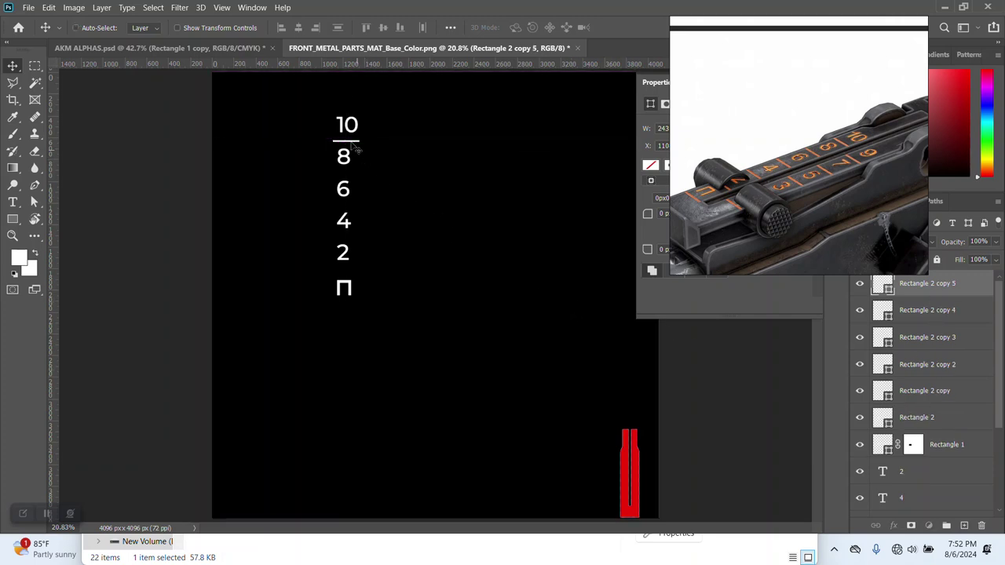
ctrl+drag(355, 143, 359, 315)
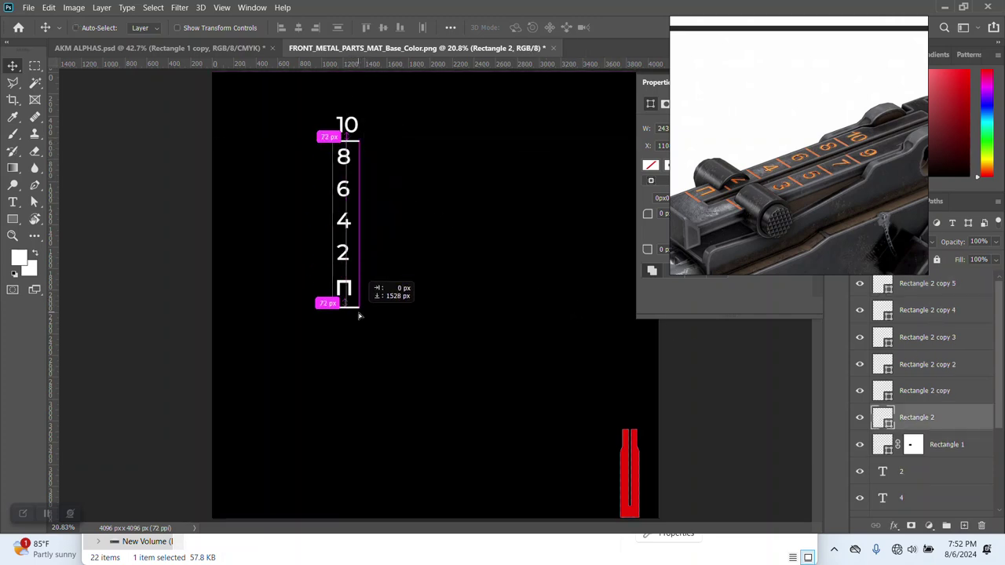
ctrl+drag(360, 315, 361, 311)
key(Down)
key(Down)
key(Down)
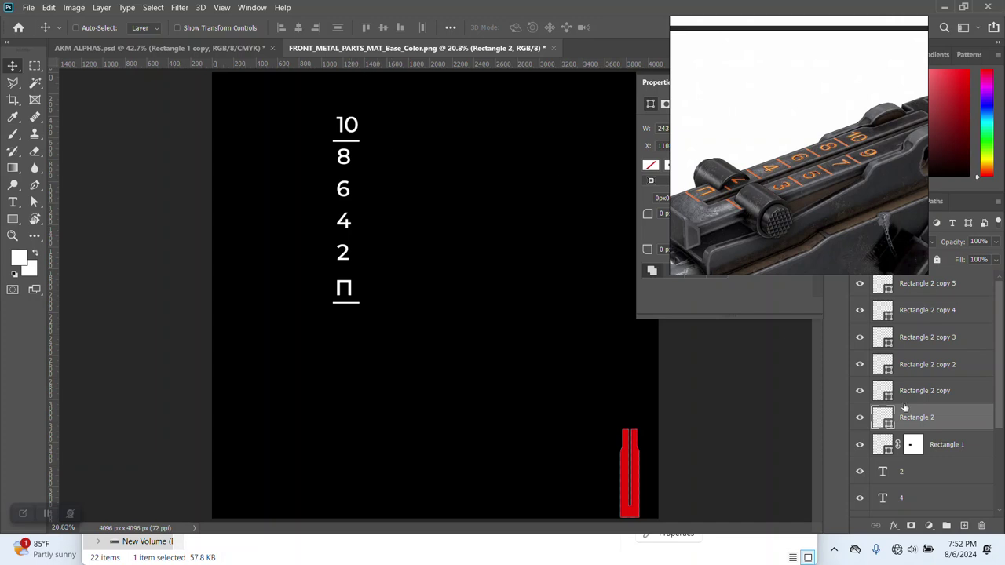
Distribute all six divider bars evenly by vertical centres between the numbers
shift+click(956, 289)
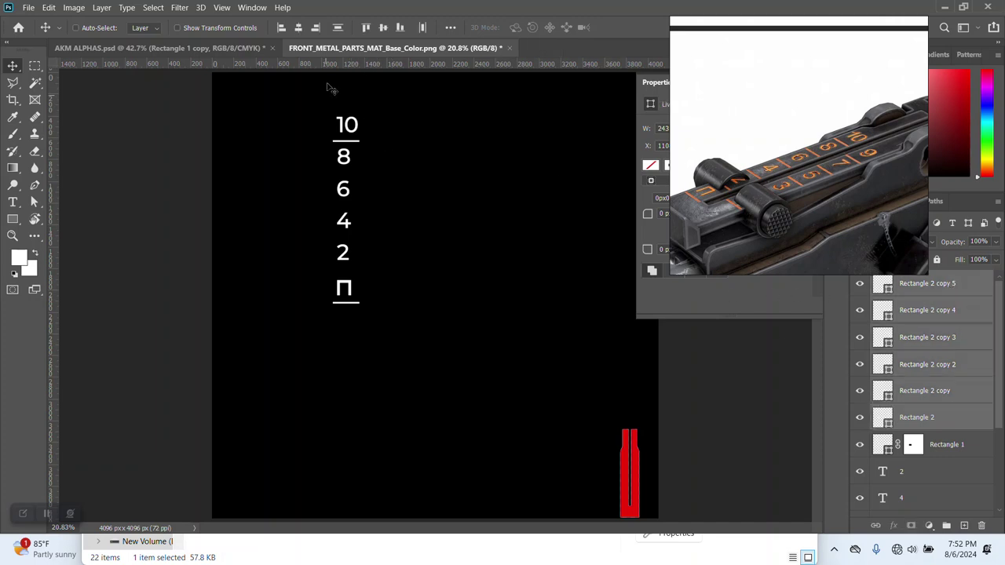
click(383, 28)
key(ctrl+z)
click(450, 27)
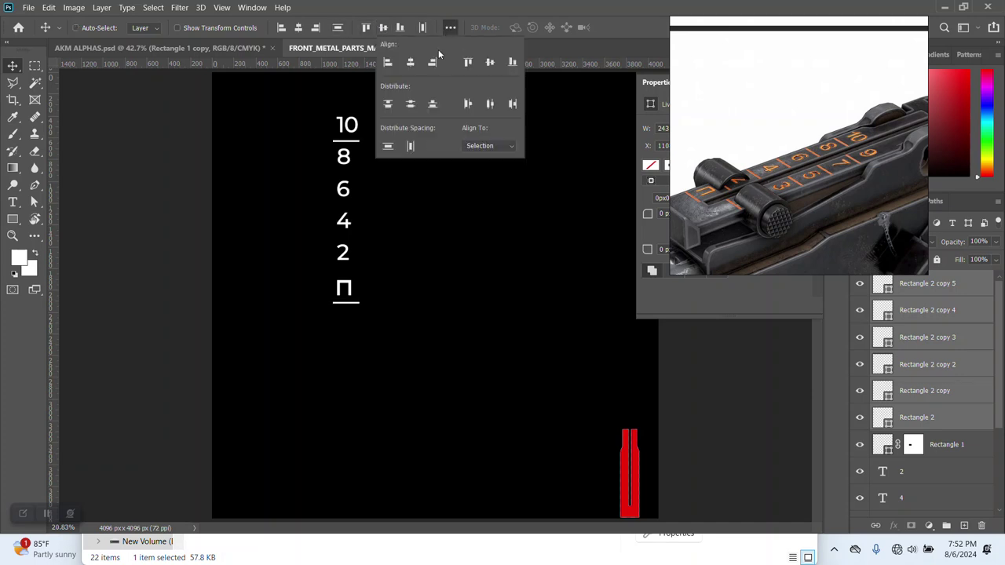
click(414, 104)
click(564, 55)
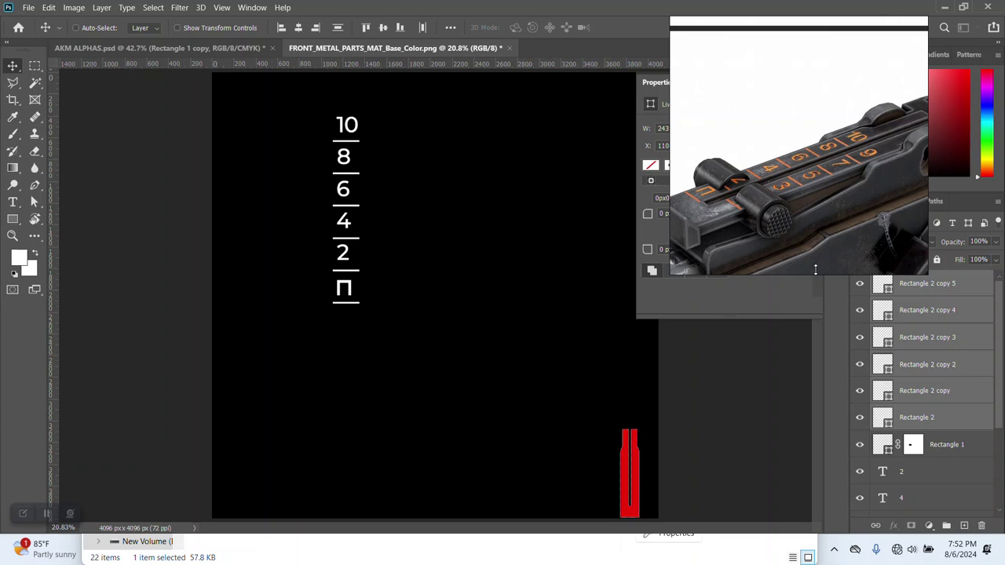
scroll(923, 451, down, 2)
scroll(923, 460, down, 2)
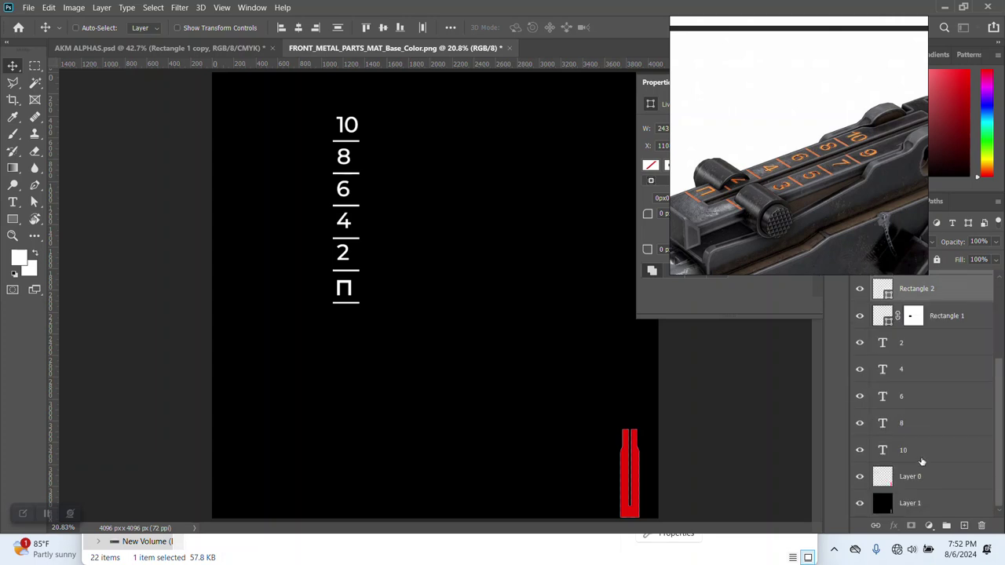
Undo an accidental grouping and restore the even spacing of the divider bars
key(ctrl+j)
key(ctrl+j)
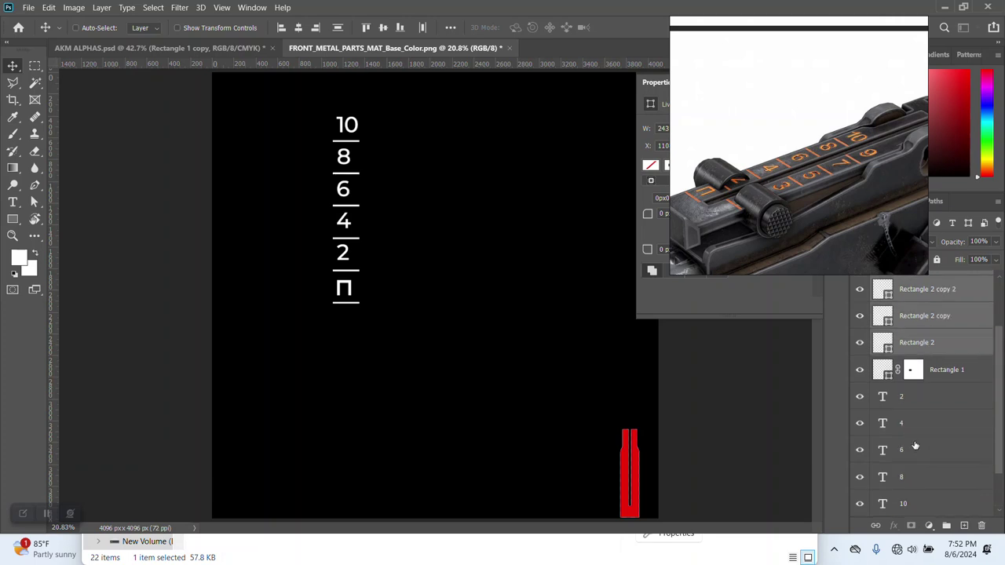
scroll(916, 428, down, 2)
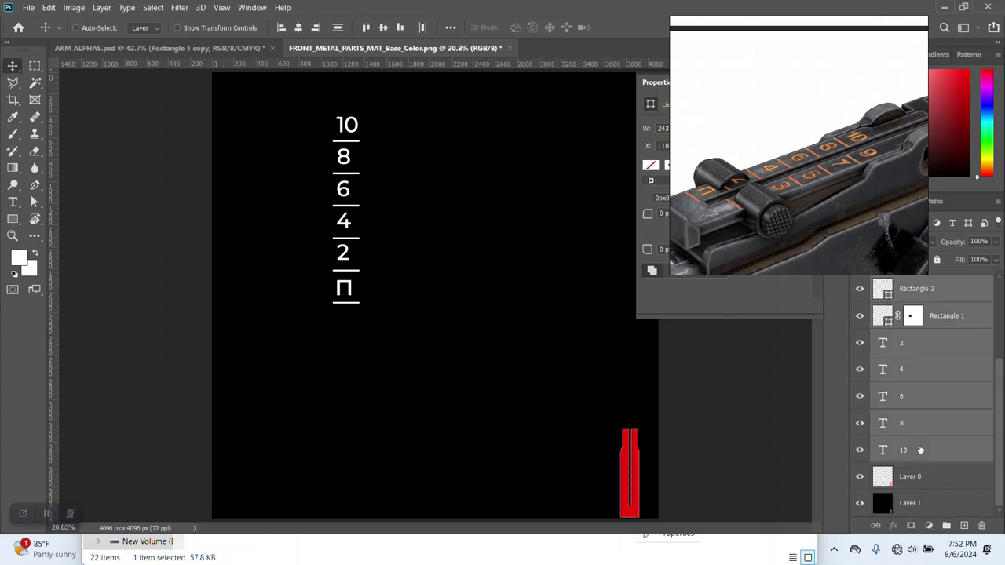
key(ctrl+g)
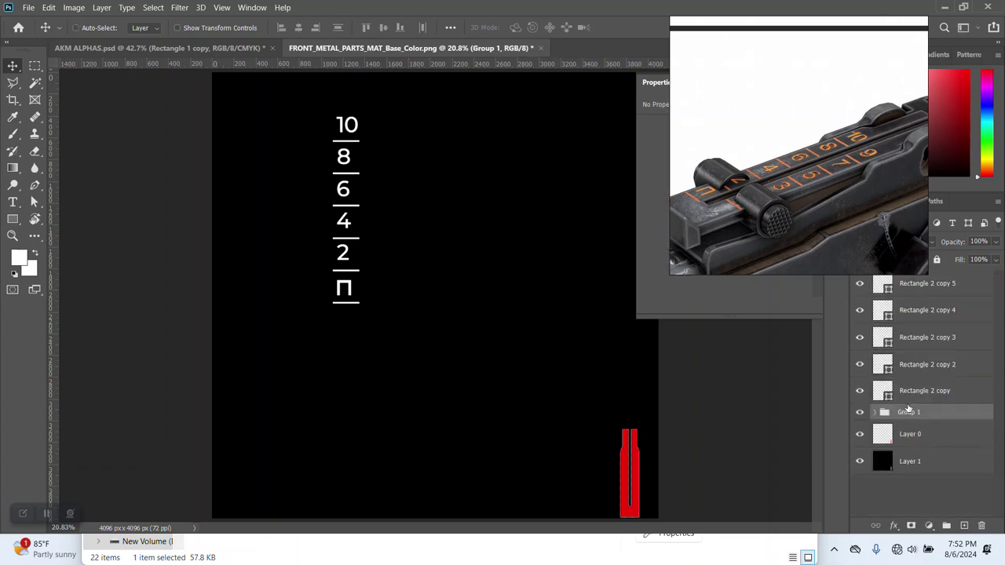
key(ctrl+z)
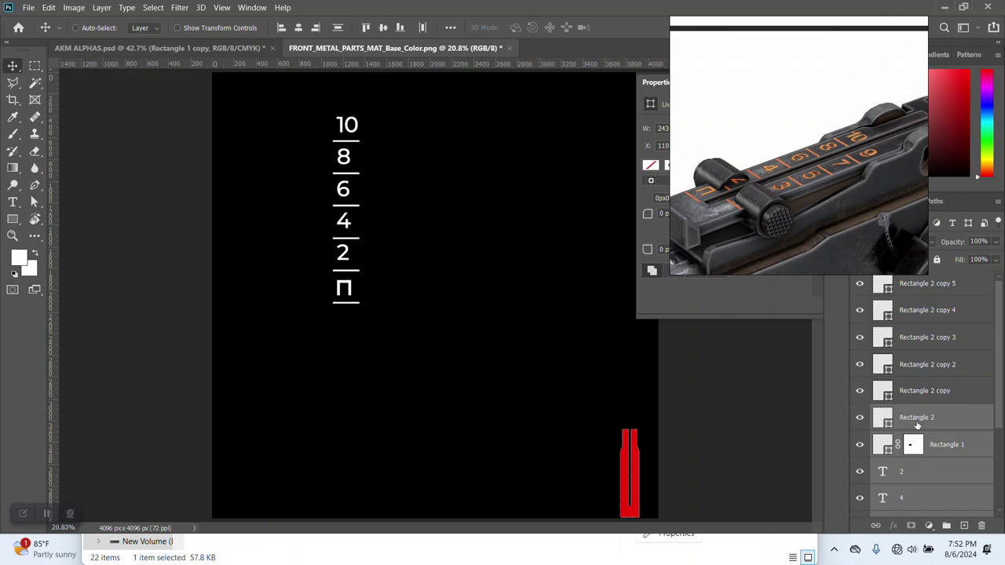
key(ctrl+z)
click(48, 7)
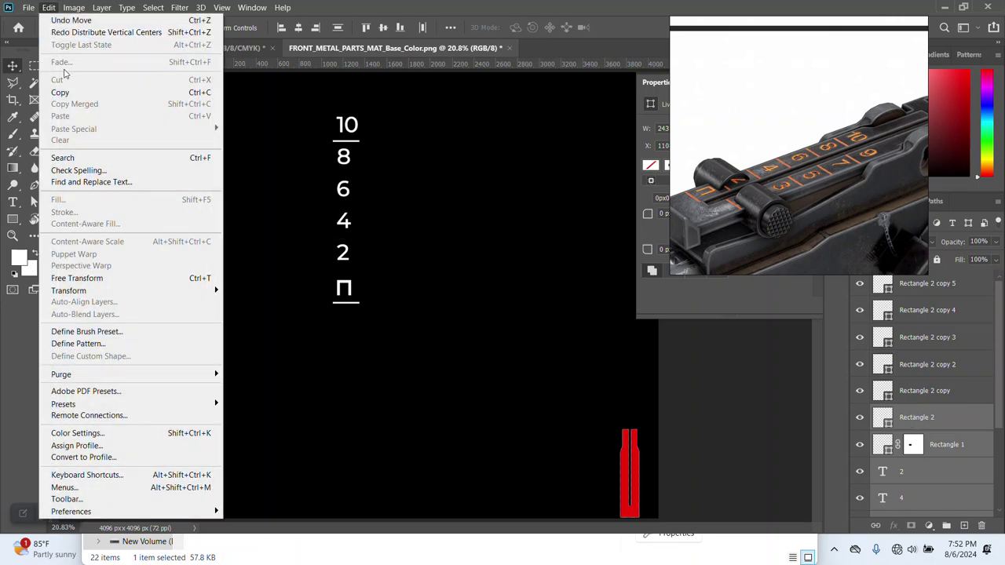
click(68, 34)
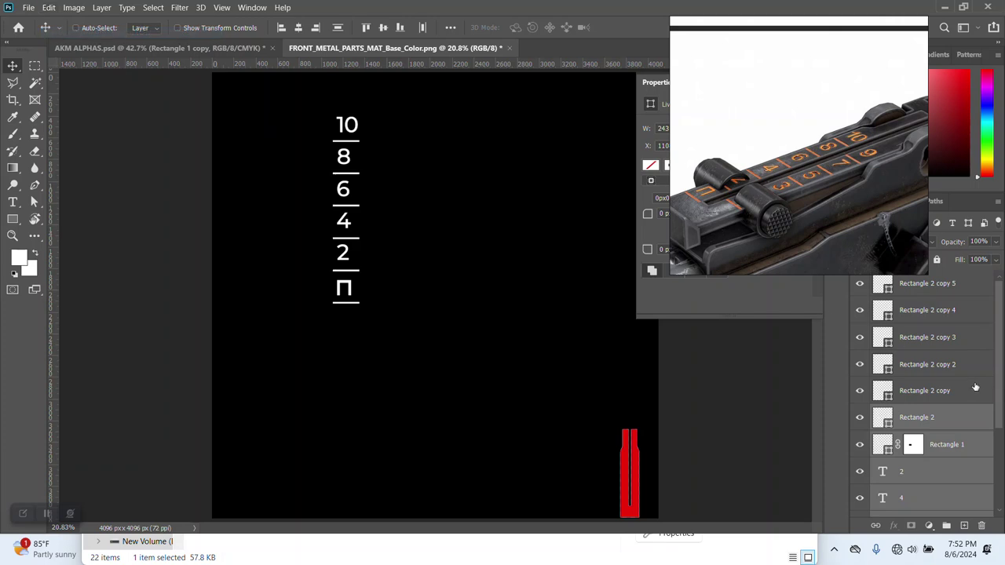
Group all the number and divider layers into Group 1
click(954, 291)
scroll(935, 409, down, 2)
scroll(933, 410, down, 3)
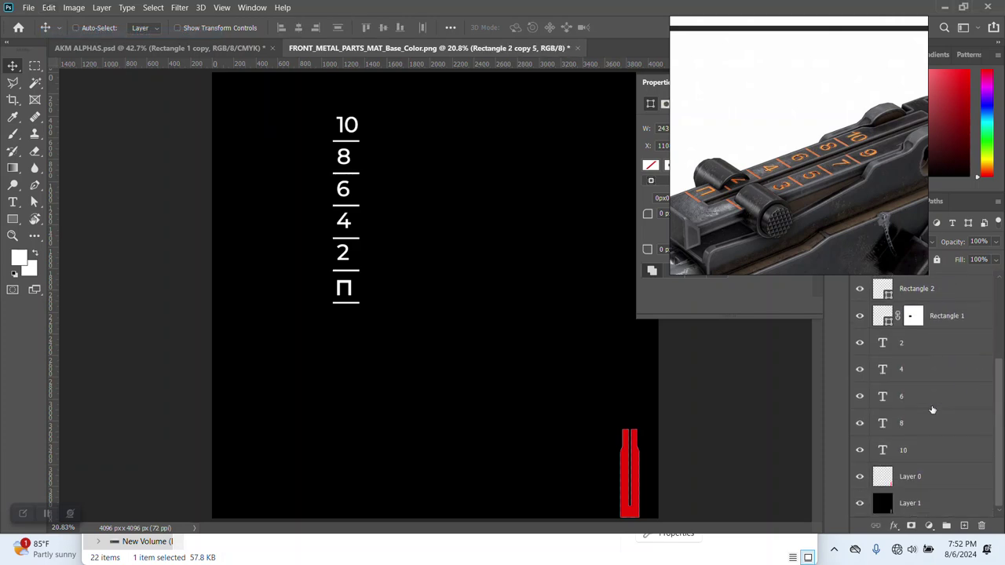
shift+click(911, 451)
key(ctrl+g)
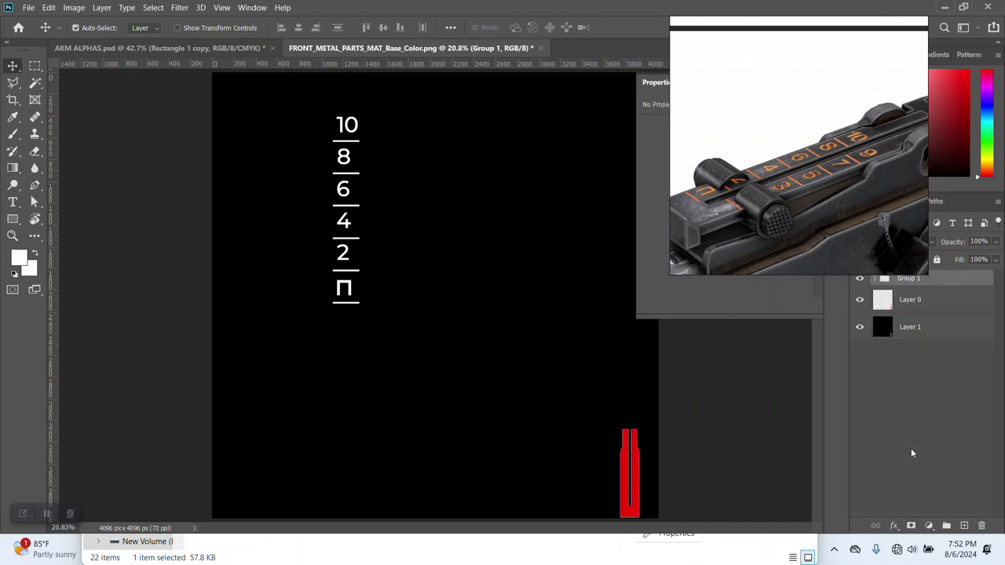
Duplicate Group 1 and place the copy to the right, slightly lower
key(ctrl+j)
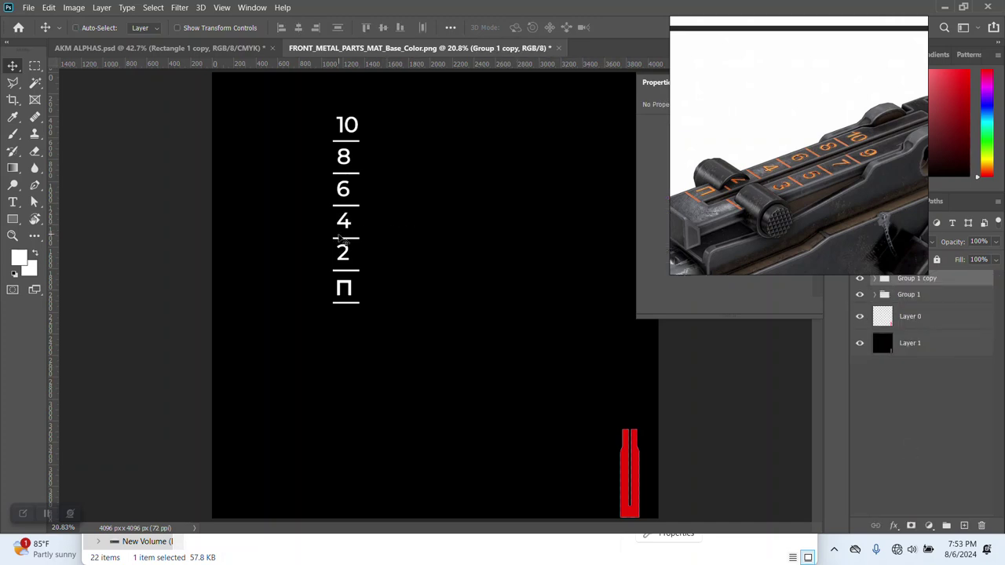
drag(341, 238, 402, 244)
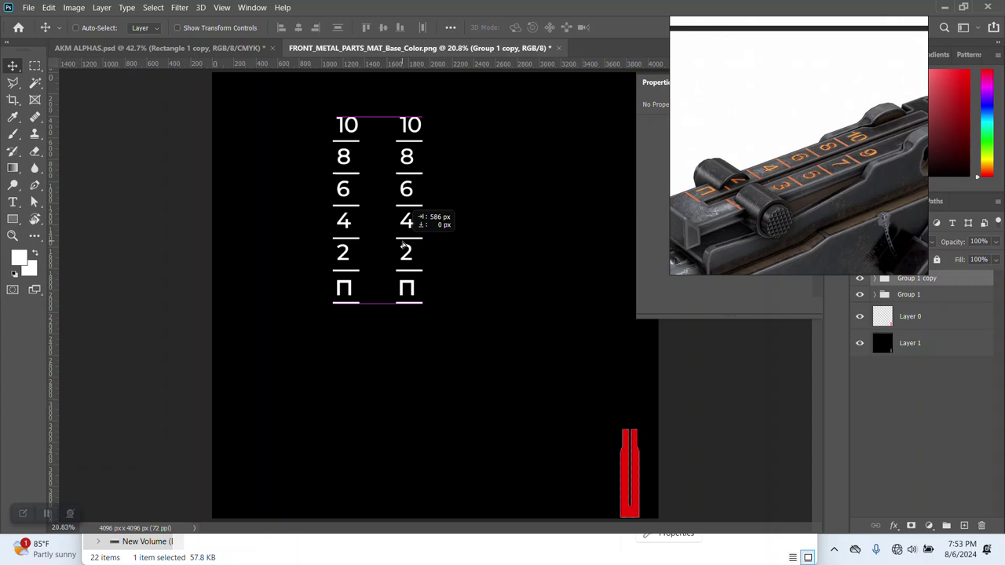
drag(406, 226, 407, 242)
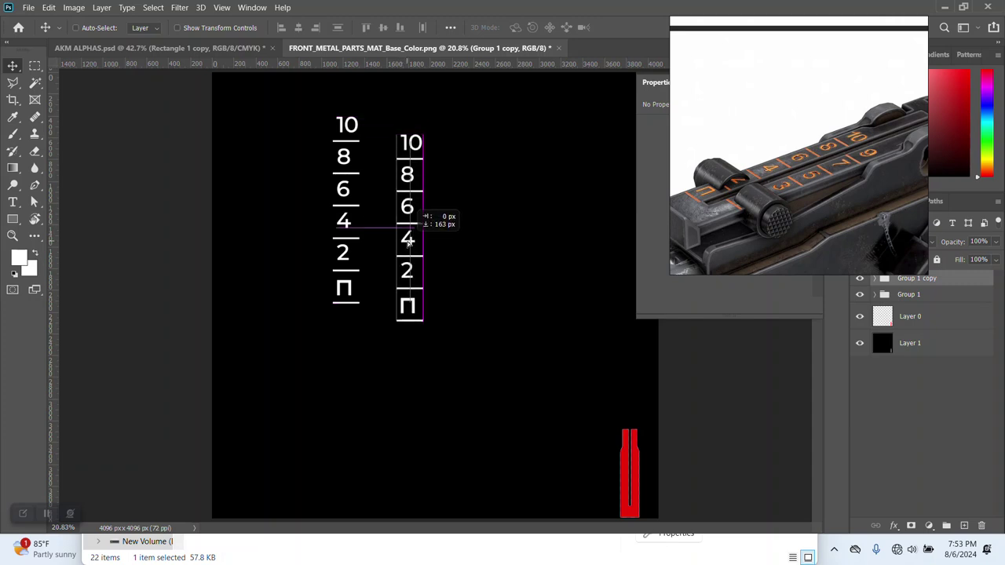
drag(408, 240, 409, 238)
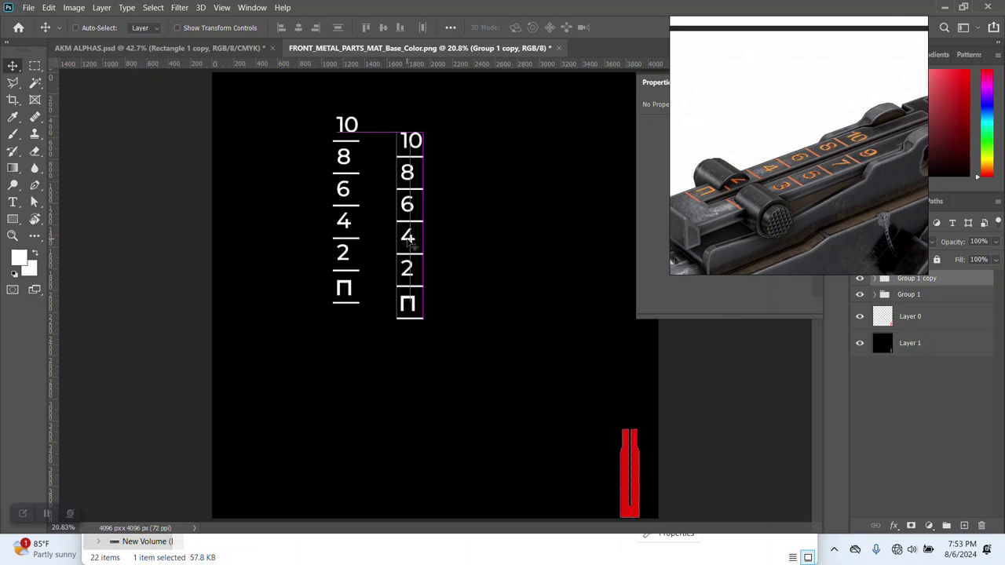
Change the second column's 10 to 9 and 8 to 7
double_click(415, 143)
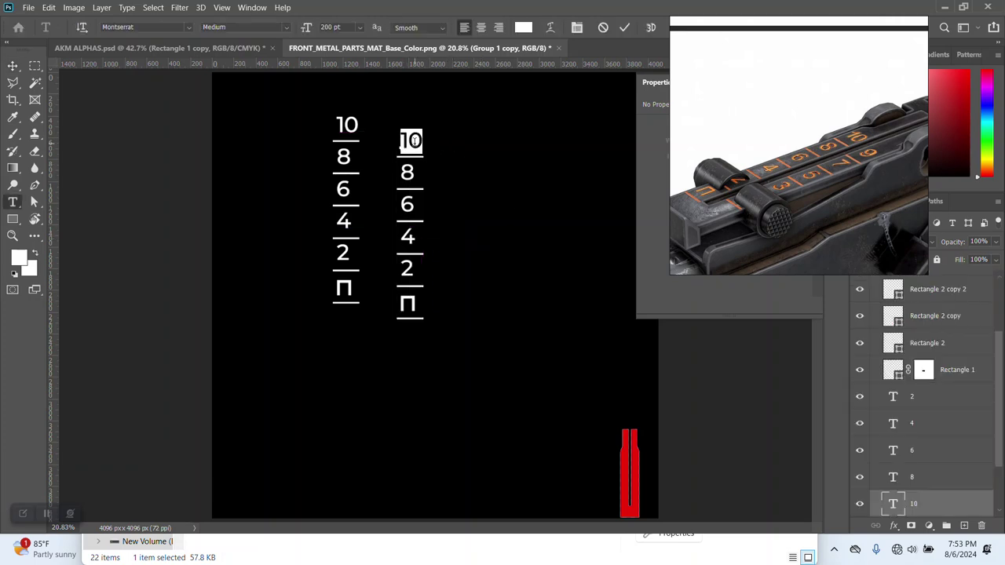
text(9)
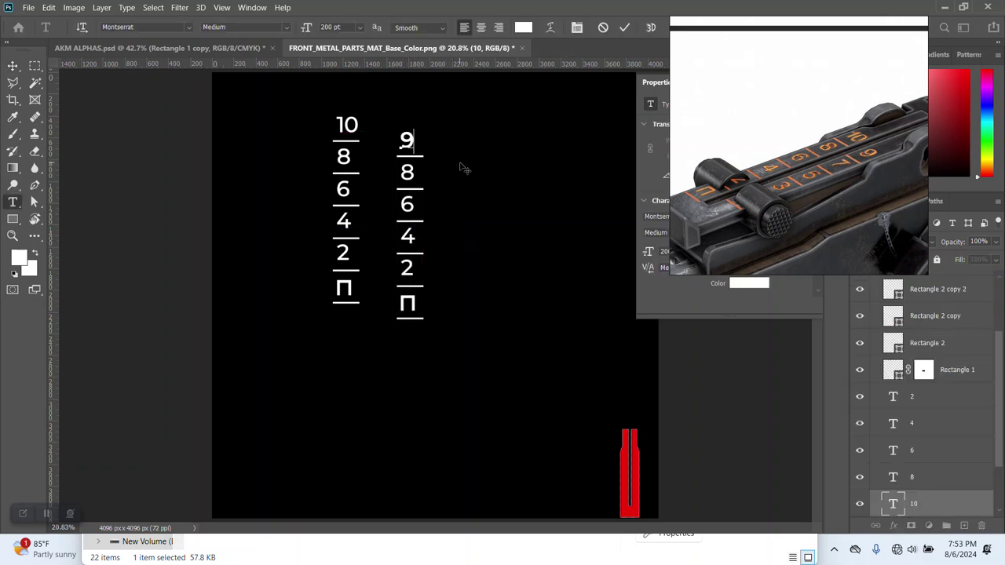
click(13, 65)
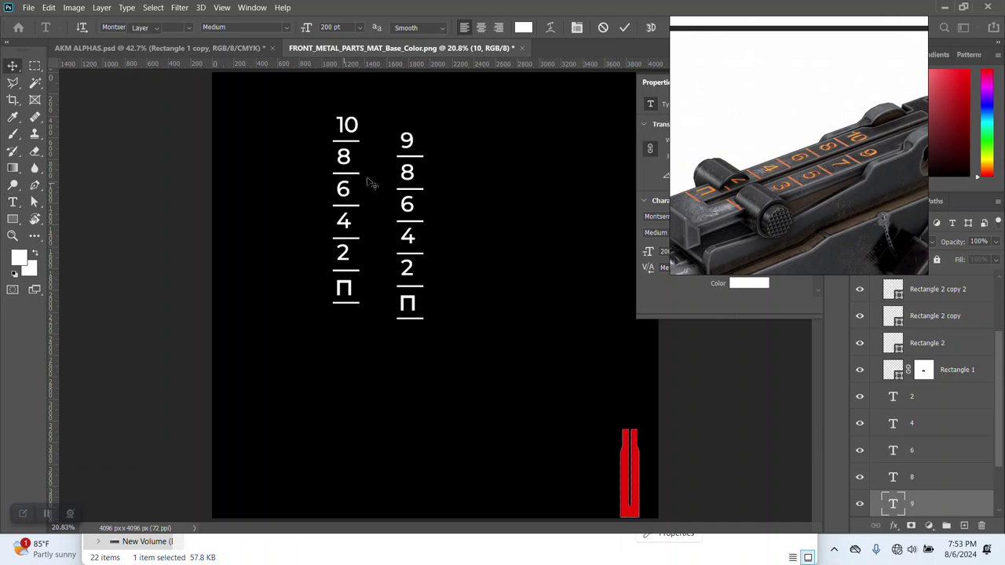
double_click(407, 173)
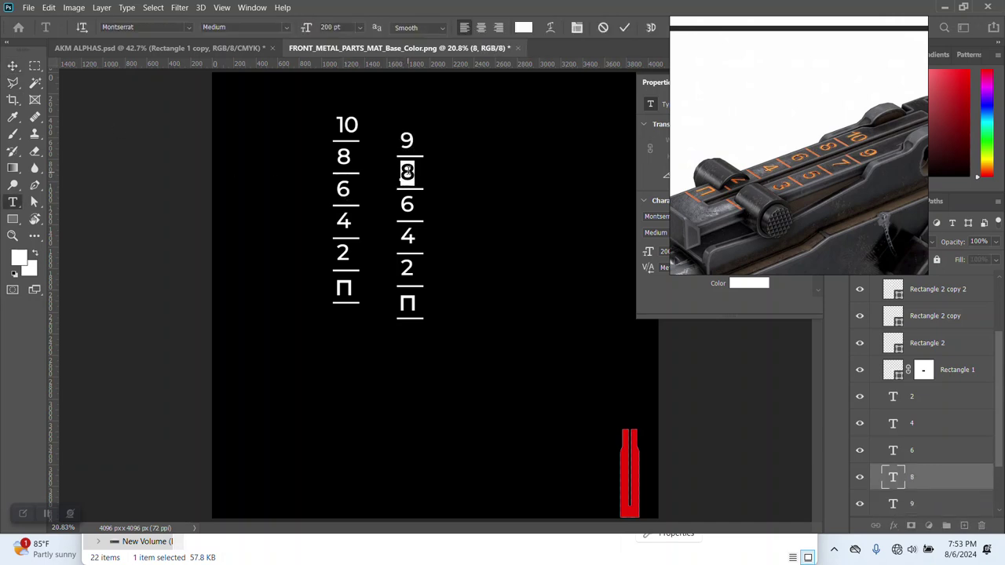
text(7)
click(13, 66)
Change the second column's 6 to 5 and 4 to 3, keeping the 2
ctrl+click(409, 206)
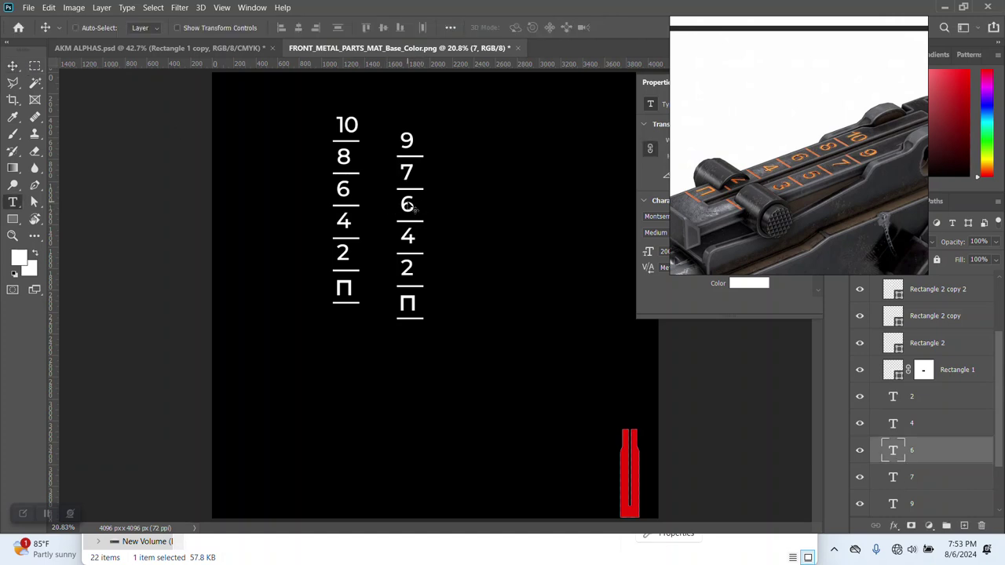
double_click(408, 206)
text(5)
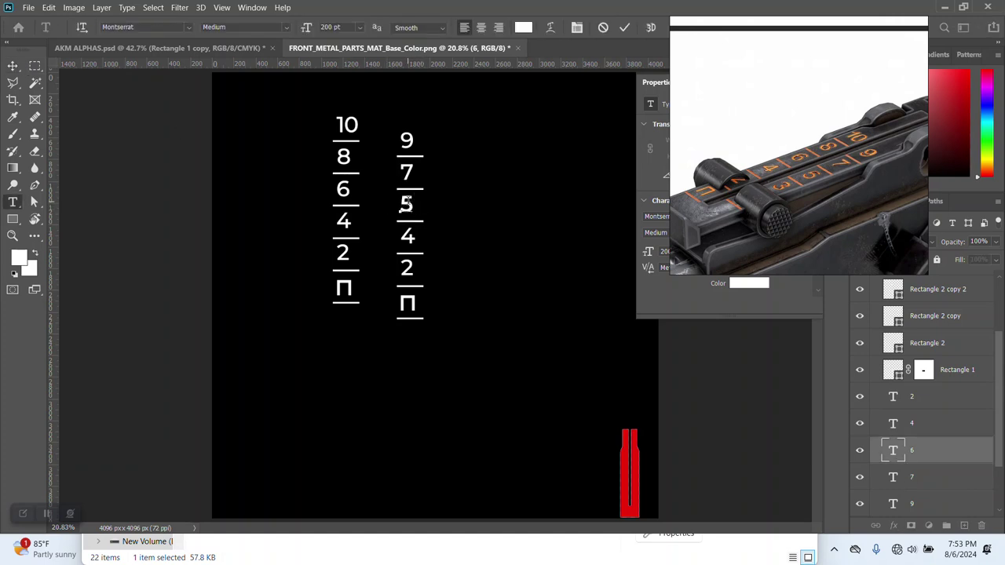
click(13, 65)
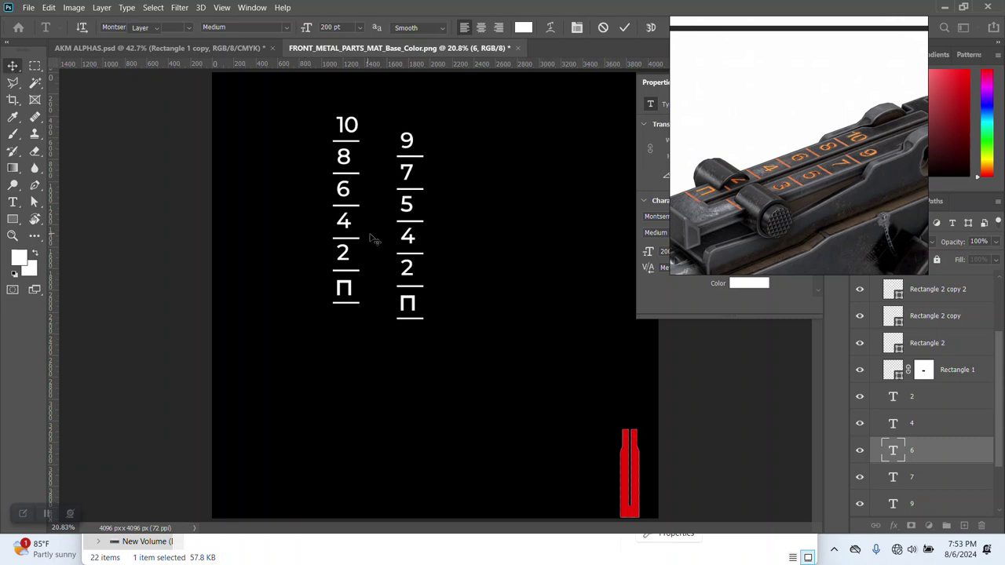
double_click(415, 239)
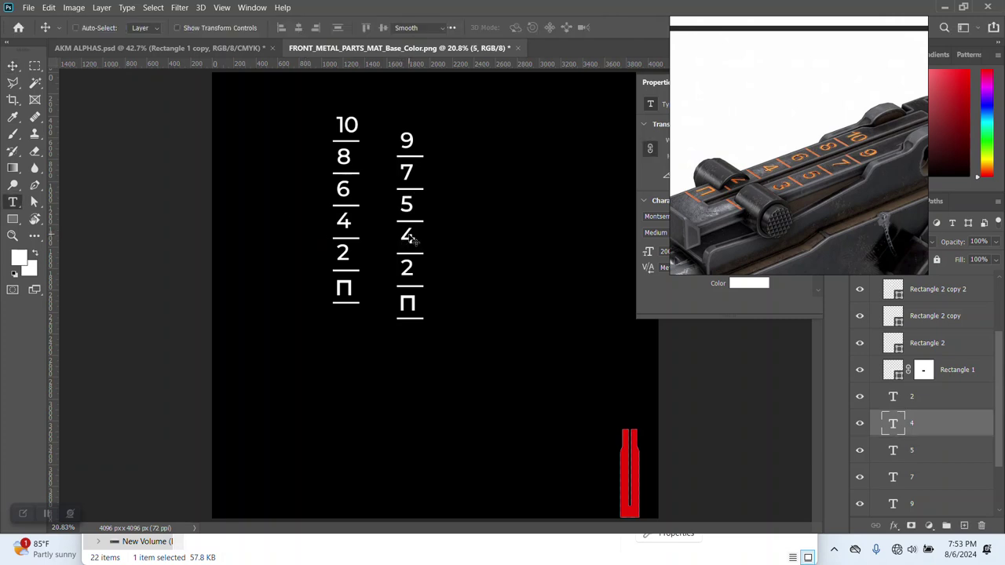
text(3)
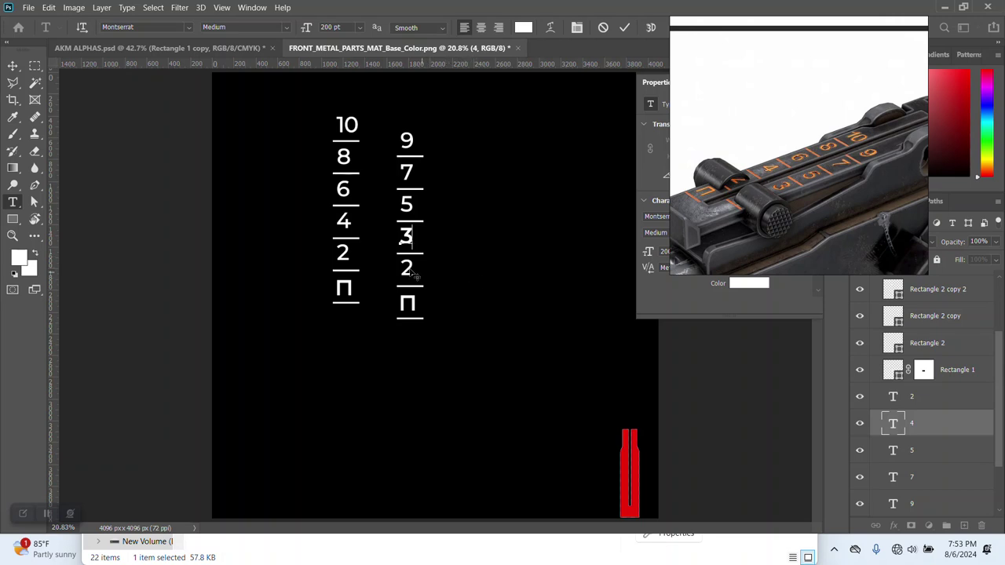
click(13, 65)
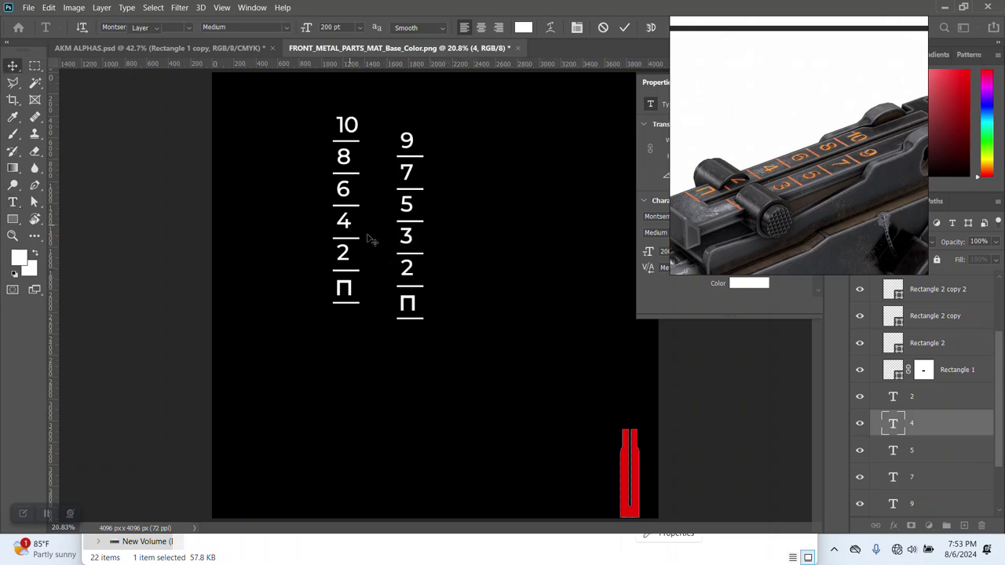
double_click(409, 270)
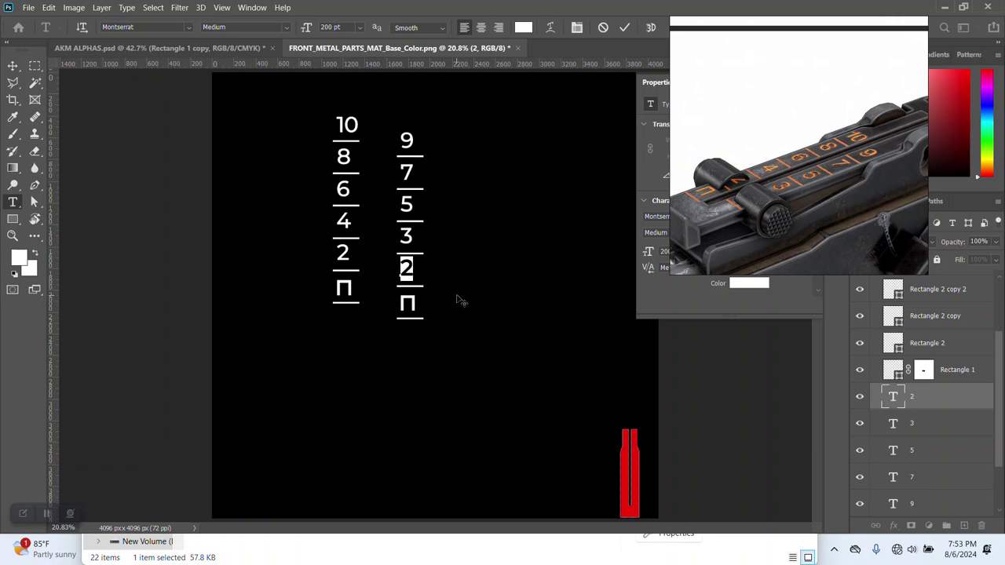
text(2)
click(13, 65)
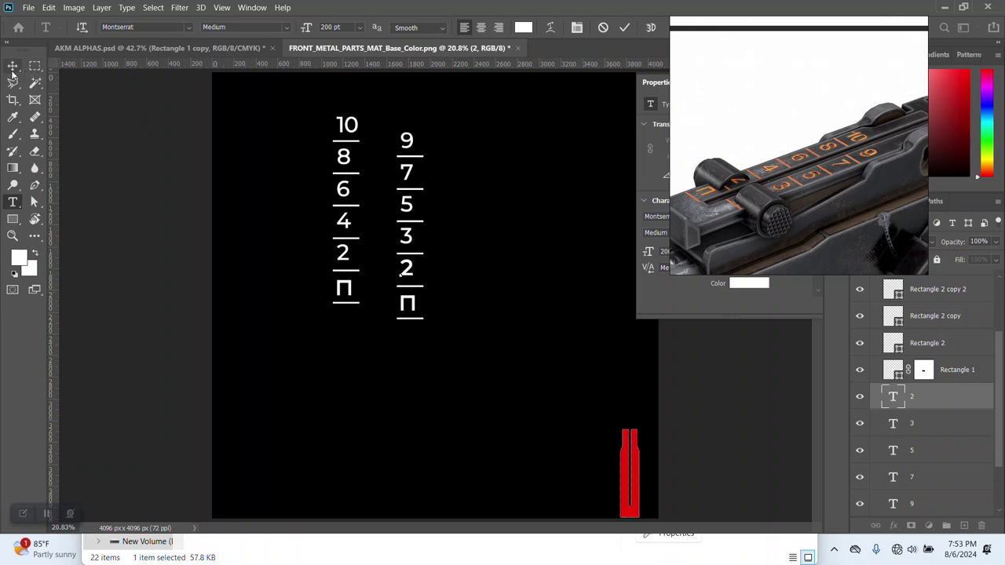
Delete the second column's Π shape layer and collapse the Group 1 copy folder
key(ctrl)
ctrl+click(420, 325)
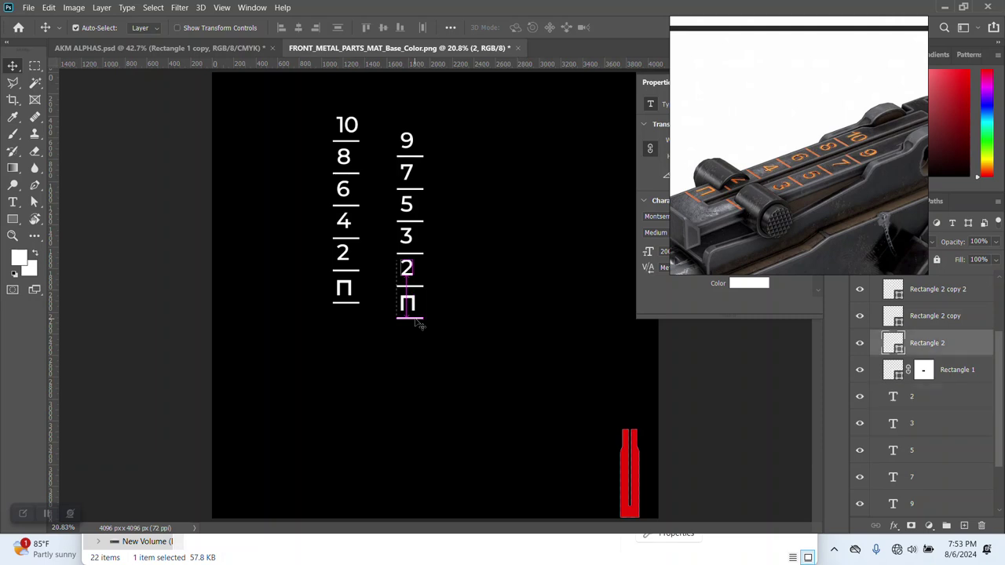
drag(417, 327, 418, 310)
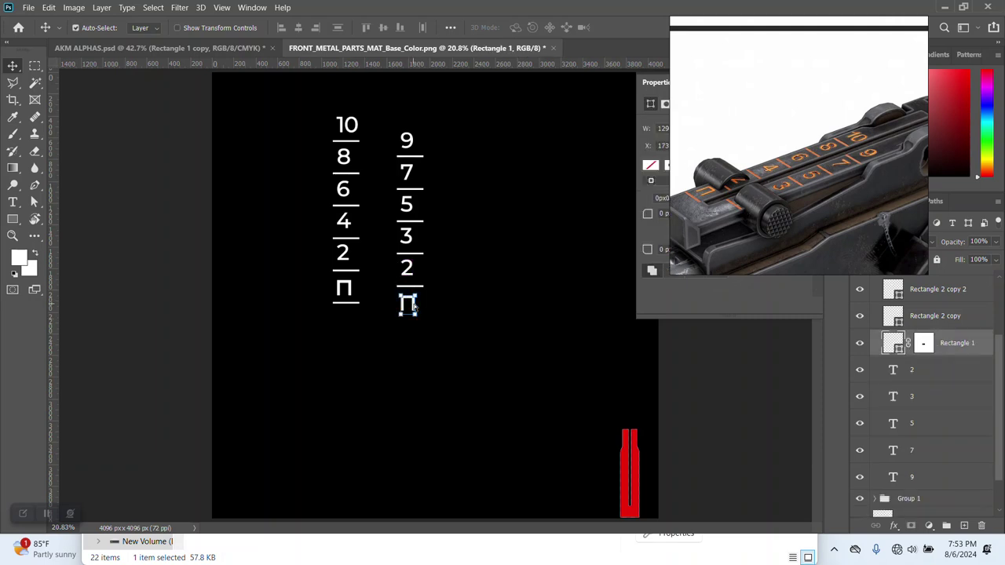
key(Delete)
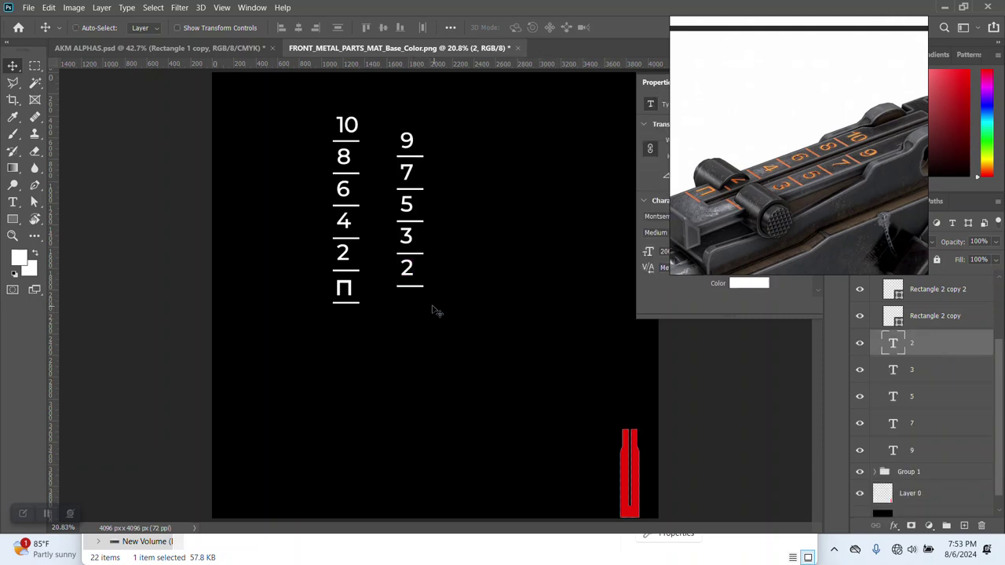
scroll(932, 423, down, 1)
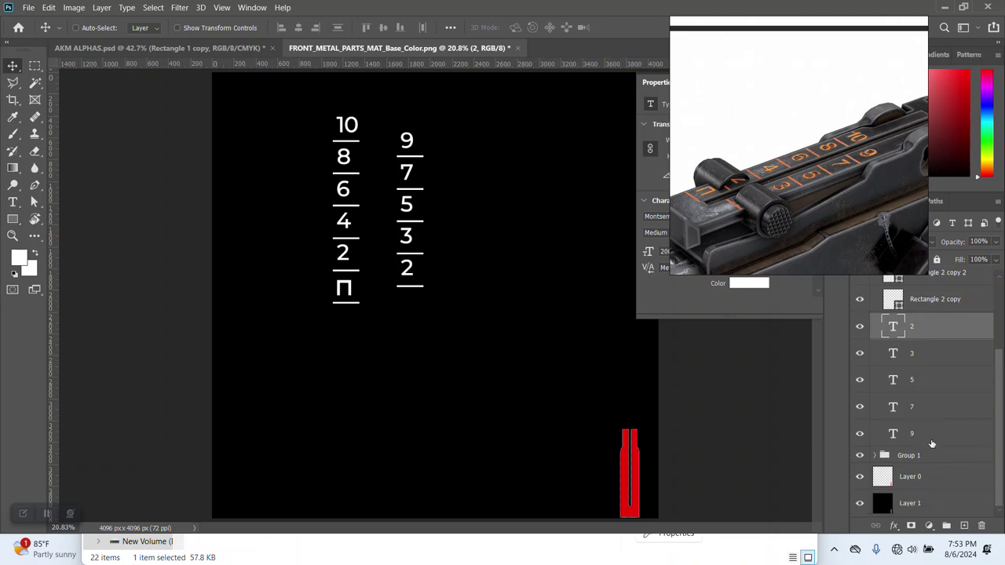
scroll(923, 433, up, 3)
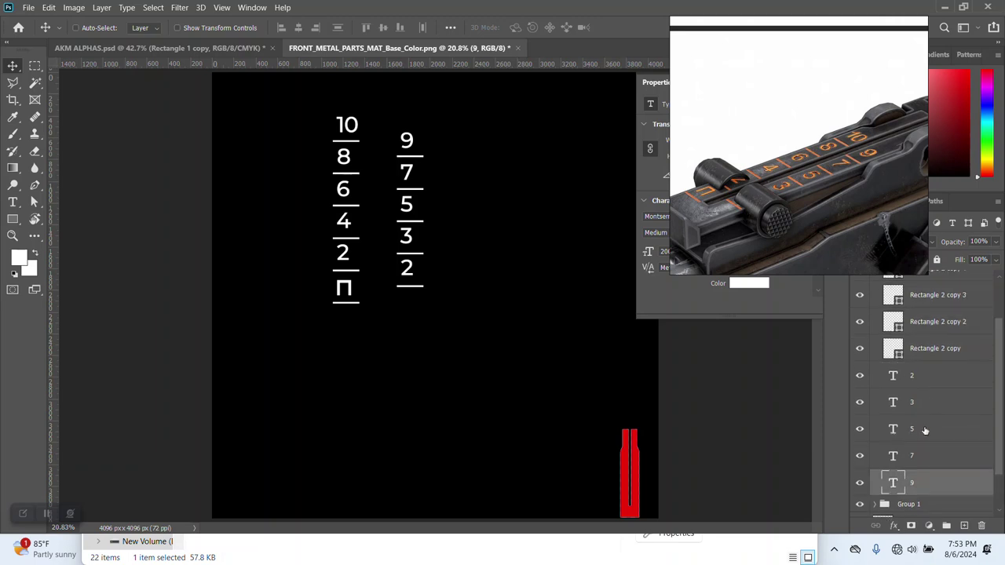
scroll(928, 429, up, 3)
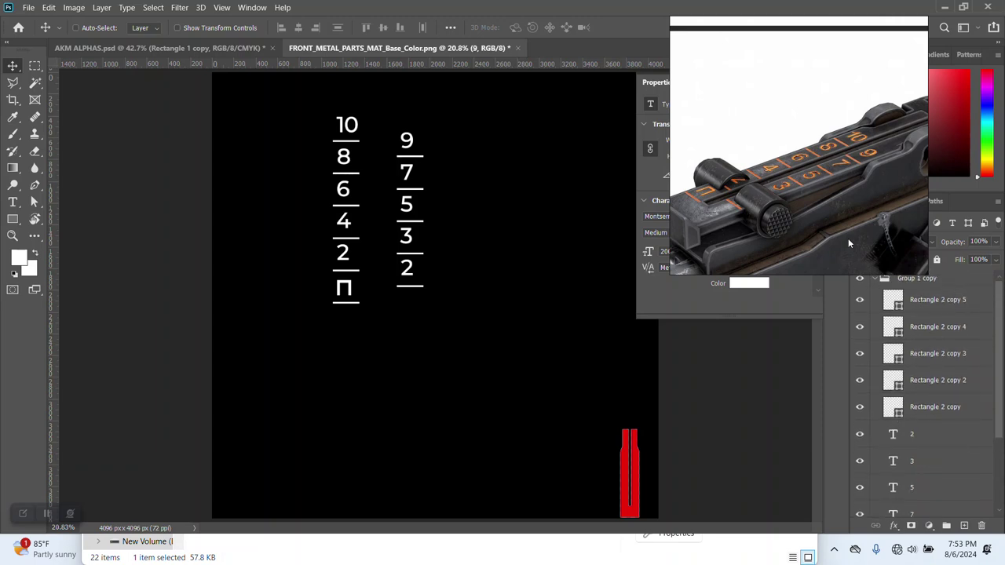
click(874, 279)
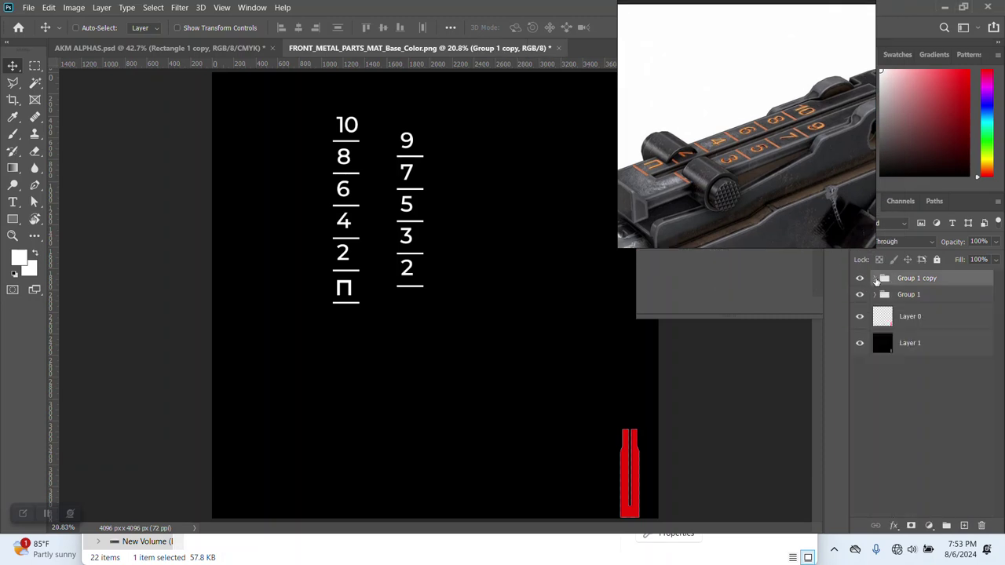
Duplicate Group 1 and Group 1 copy and move the copies beside the red shape, lower right
shift+click(906, 297)
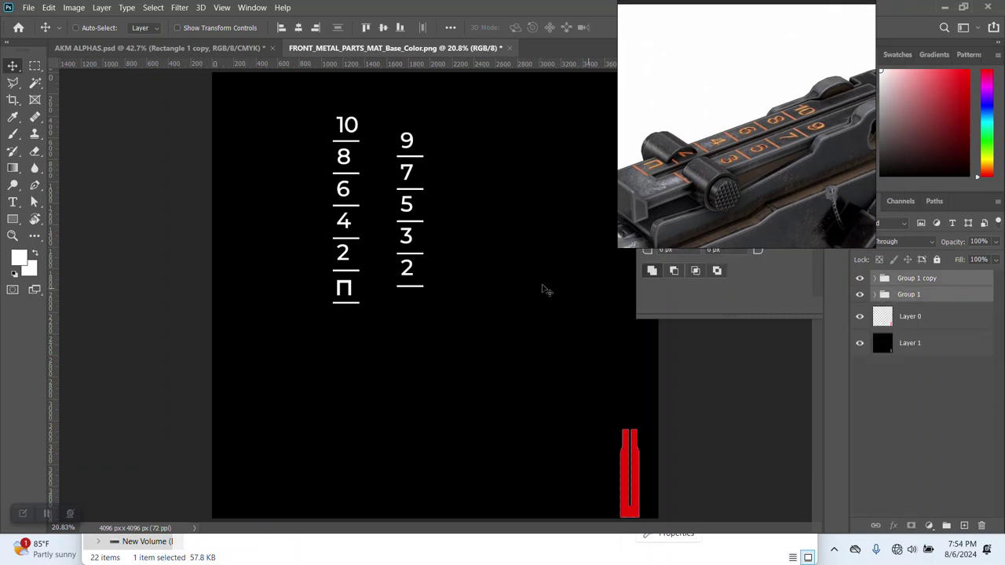
key(ctrl)
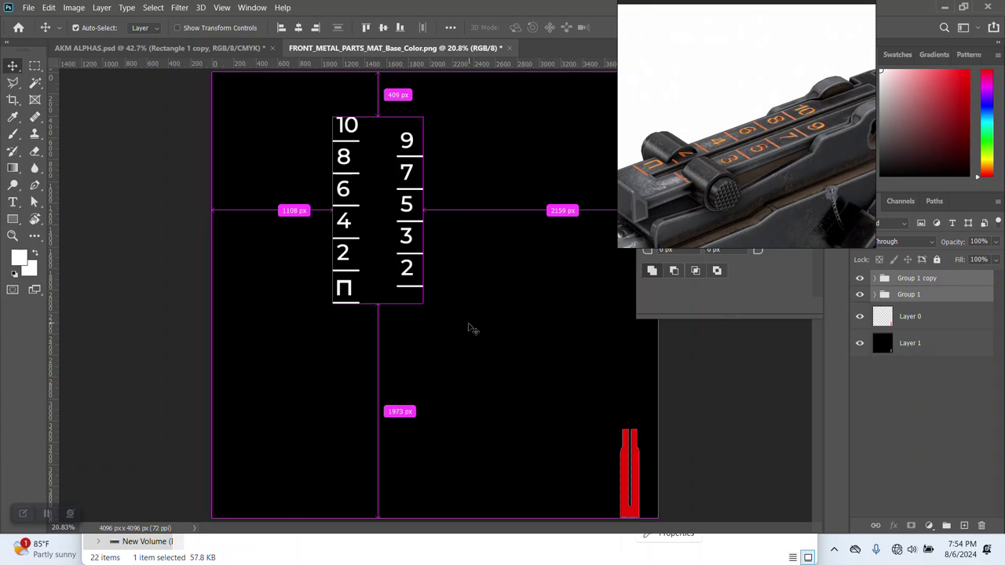
key(ctrl+j)
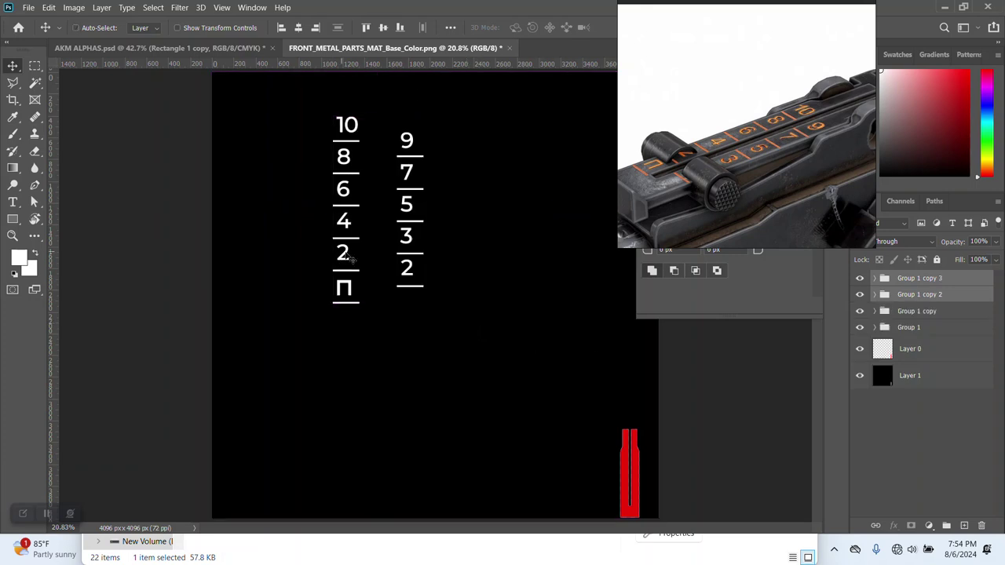
drag(417, 268, 610, 458)
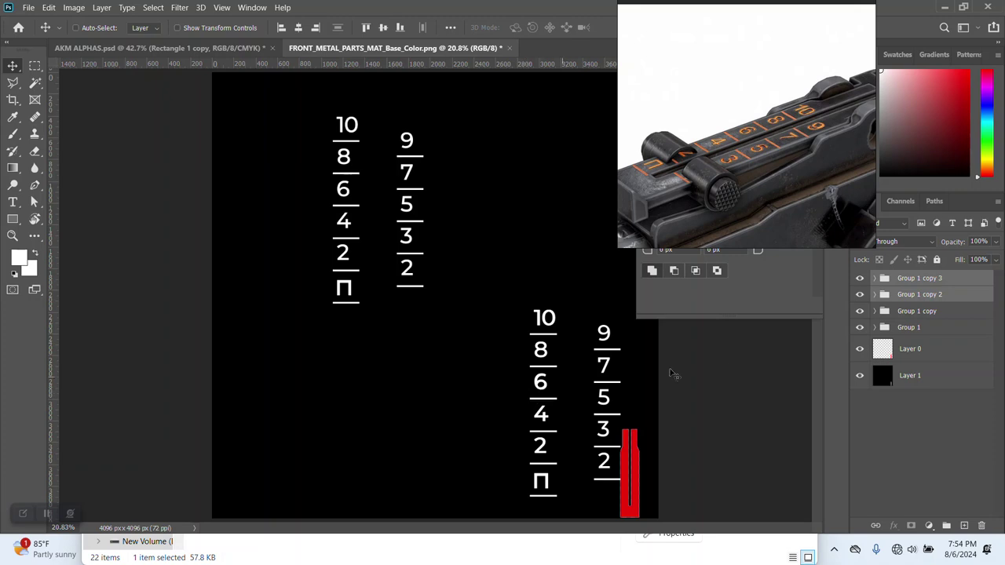
click(860, 294)
click(859, 295)
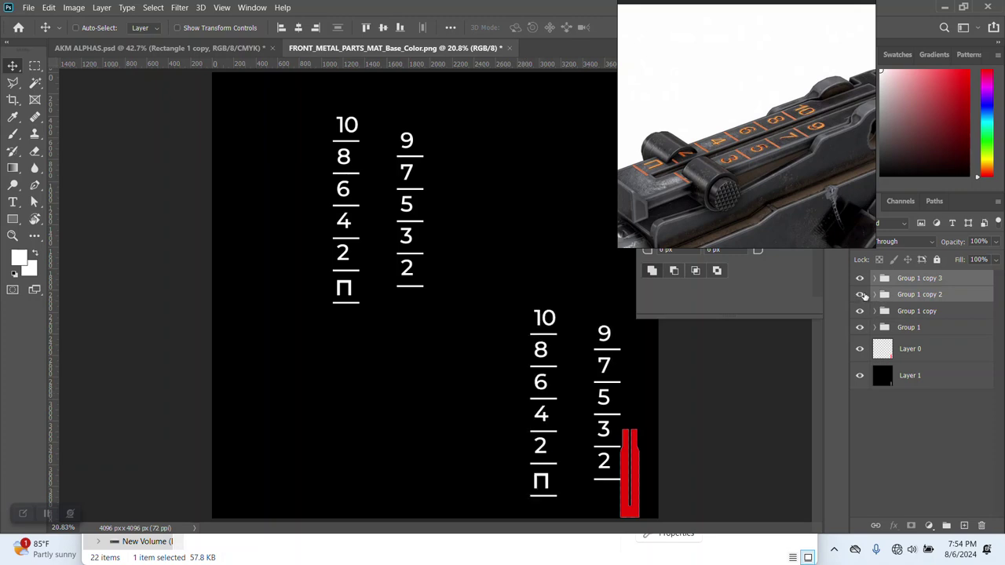
click(893, 299)
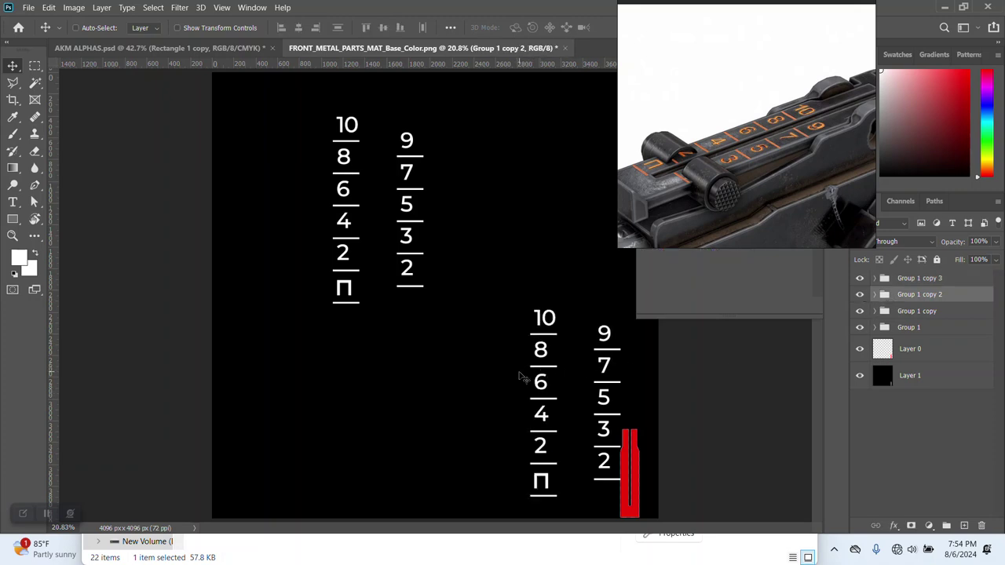
key(z)
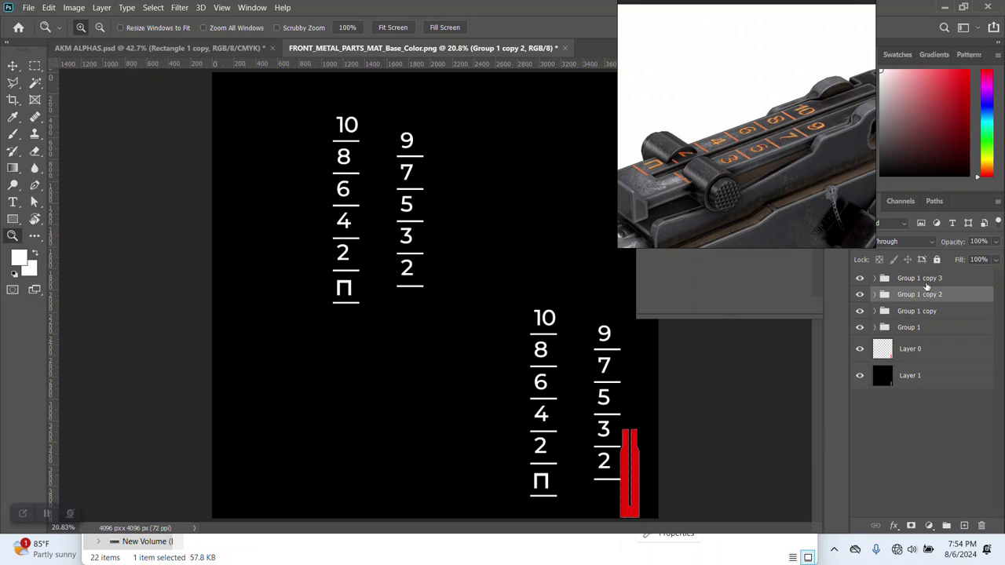
Scale Group 1 copy 2 and copy 3 to about 34% and place them over the red slider shape
ctrl+click(927, 282)
key(ctrl+t)
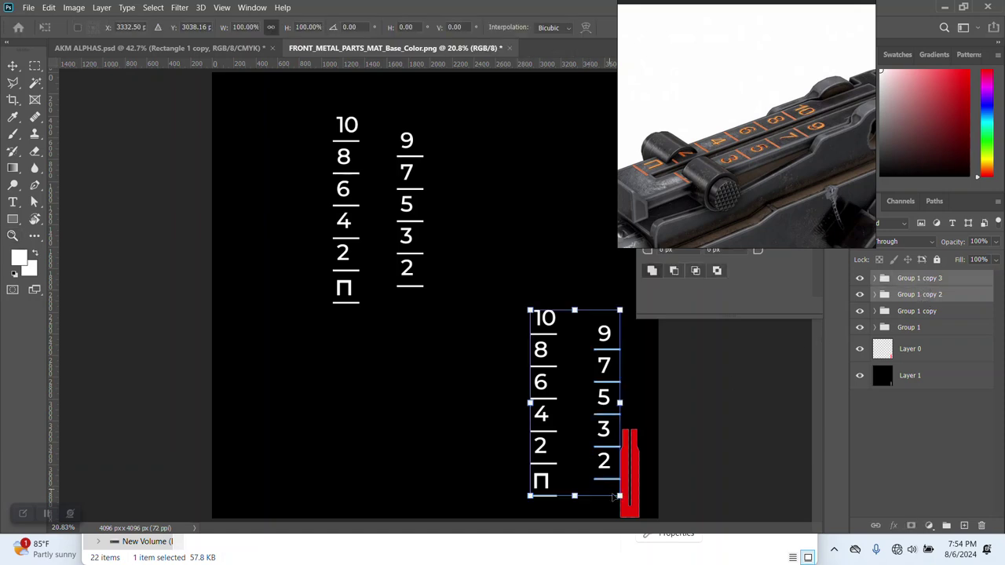
drag(618, 496, 577, 450)
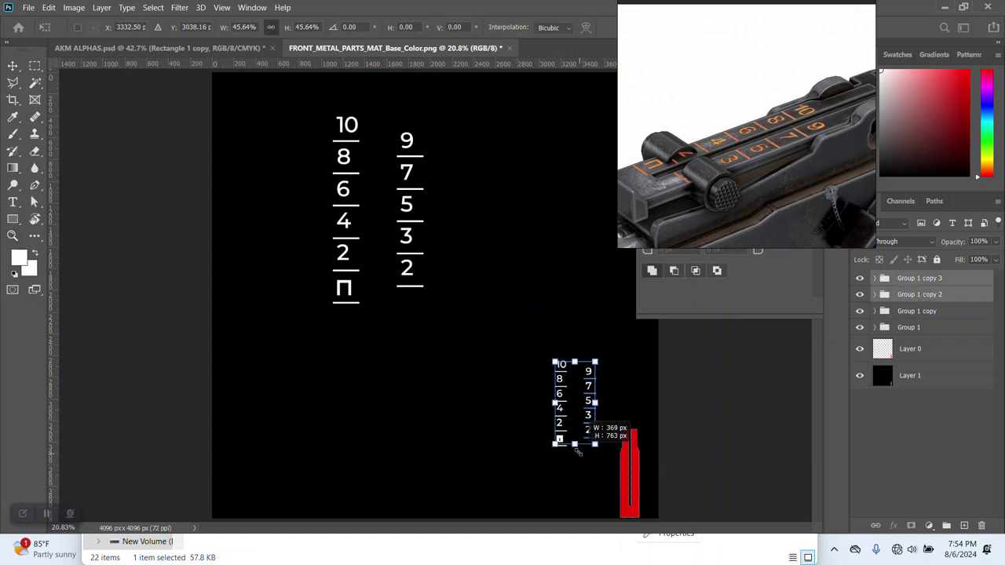
mouse_move(578, 449)
mouse_down()
mouse_move(579, 436)
mouse_move(625, 476)
mouse_up()
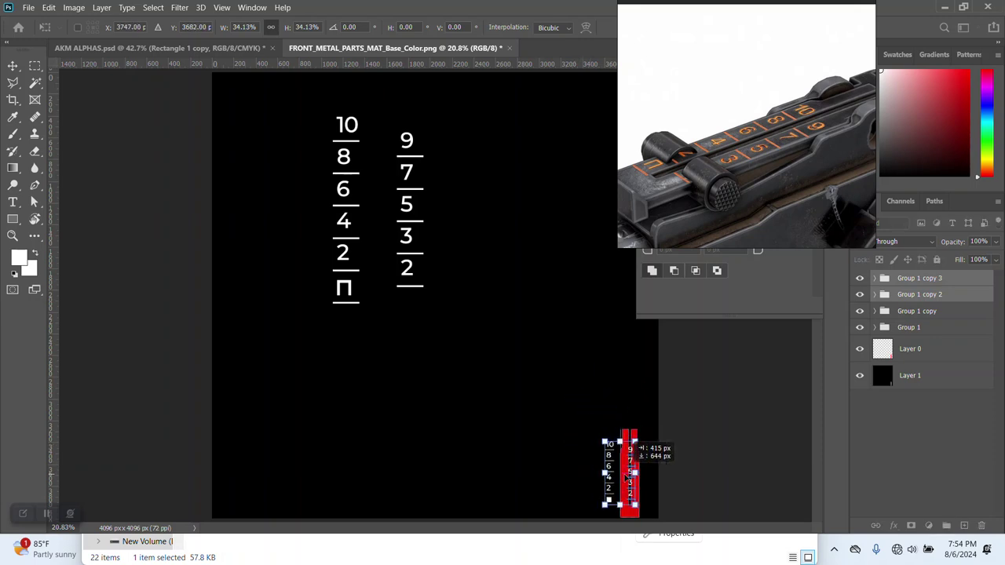
drag(627, 477, 639, 485)
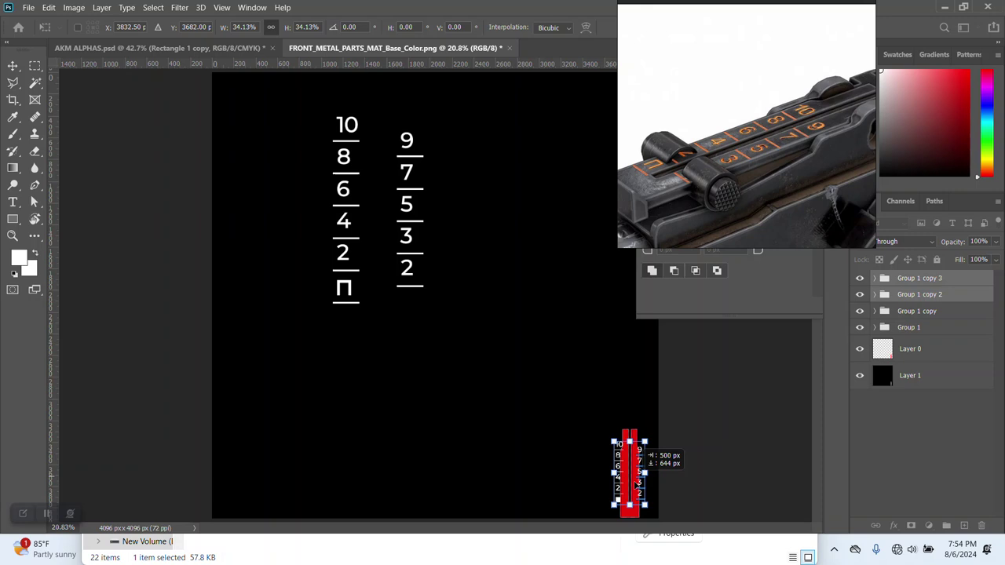
key(Return)
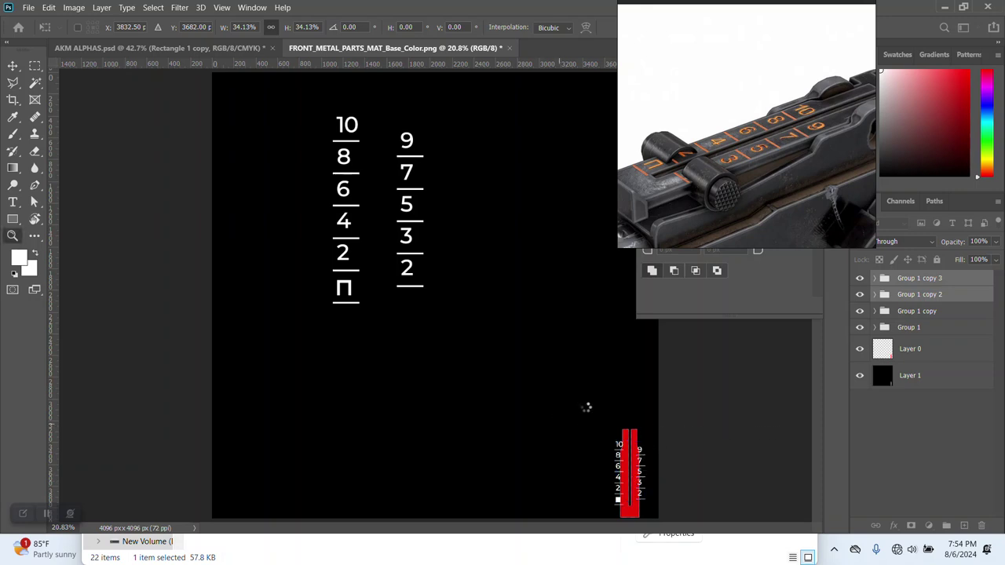
drag(577, 393, 668, 518)
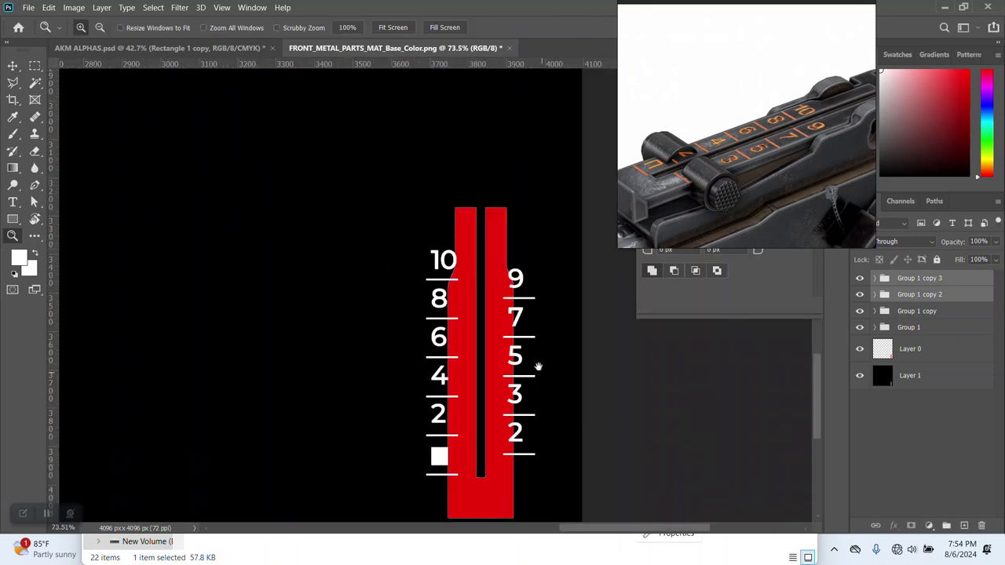
drag(539, 370, 509, 316)
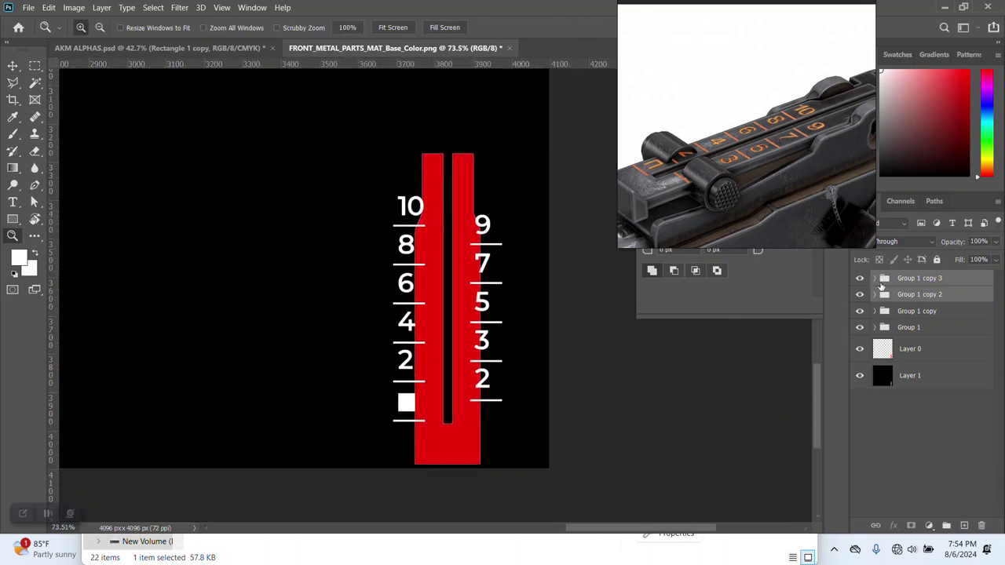
click(903, 297)
Undo the nudge and scaling, then rasterize Rectangle 1 in Group 1 copy 2
key(v)
drag(419, 311, 424, 321)
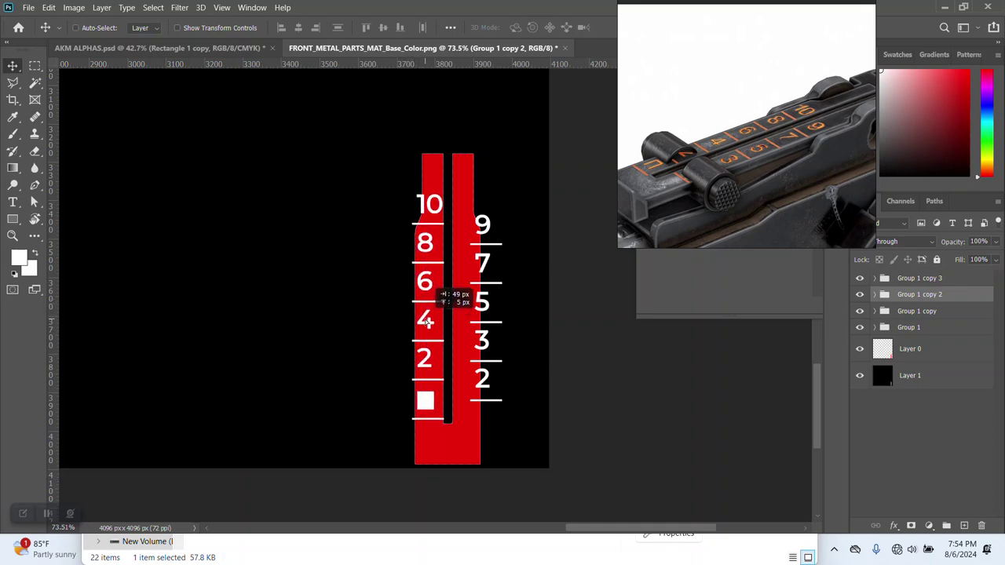
key(ctrl+z)
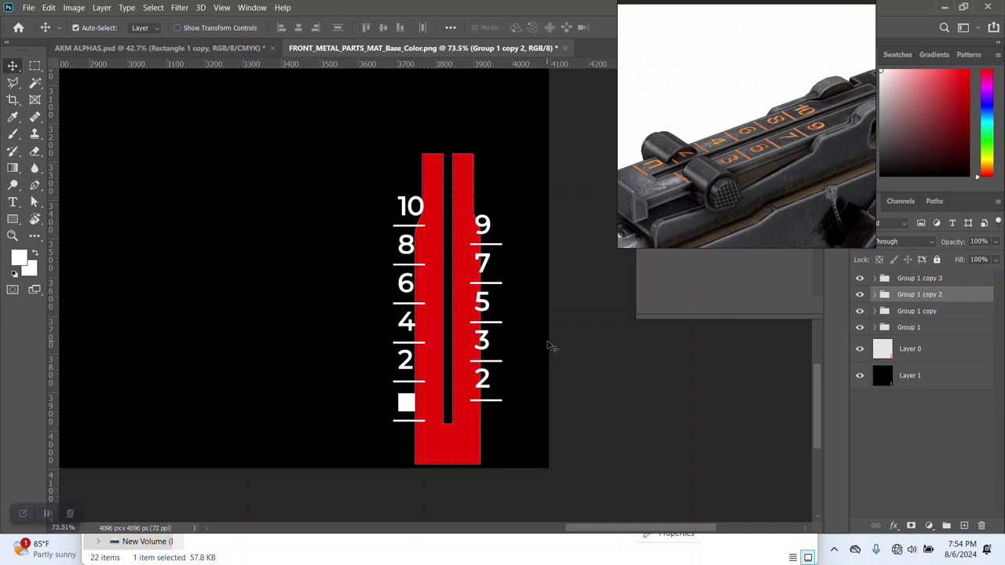
key(ctrl+z)
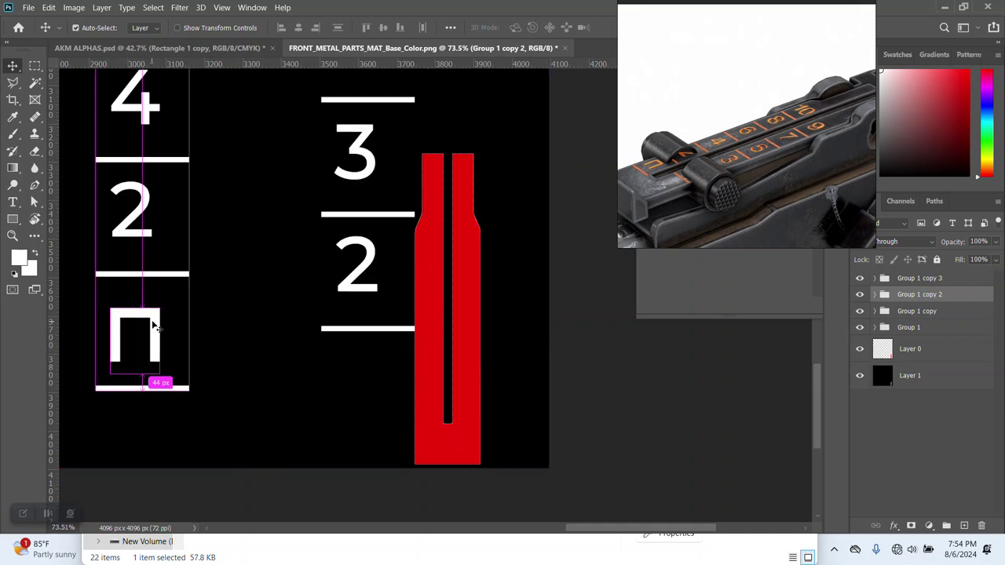
ctrl+click(154, 328)
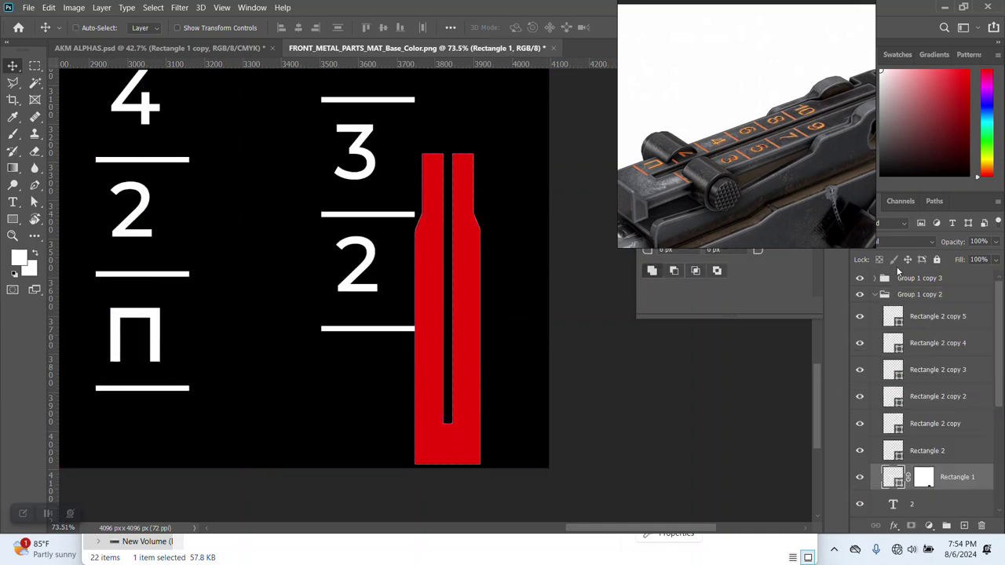
right_click(948, 486)
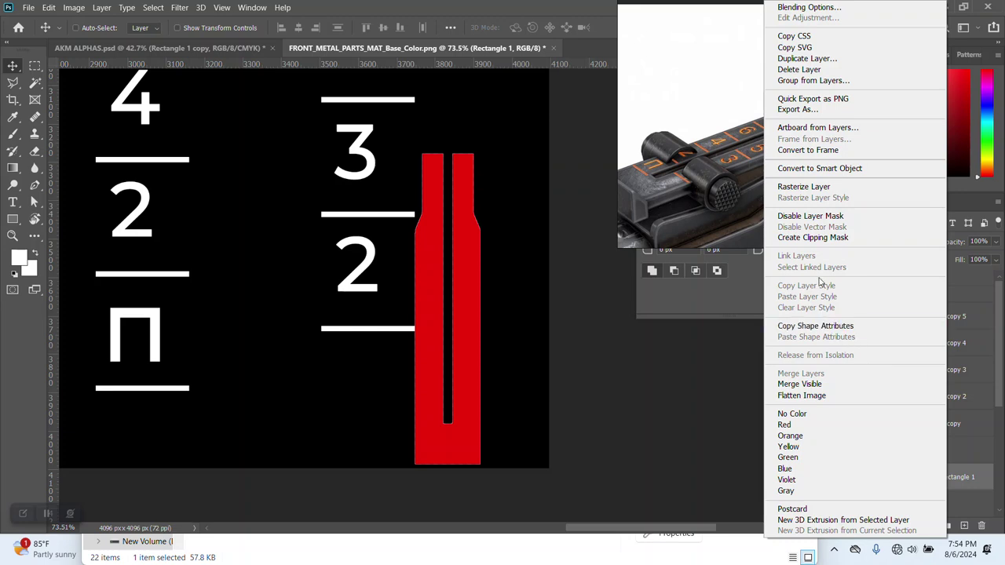
click(801, 187)
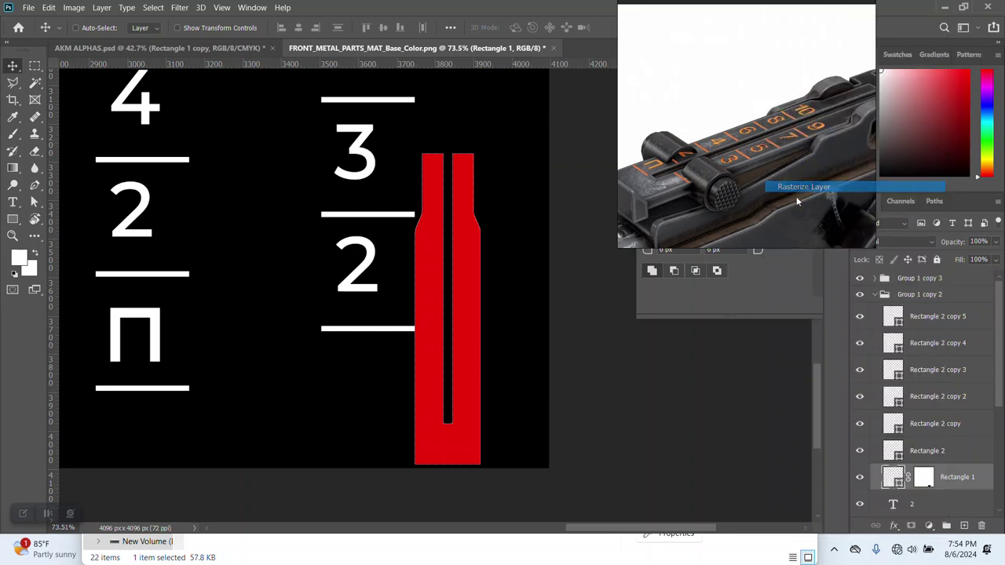
Select Group 1 copy 2 and copy 3 and scale them to about 55%
click(874, 294)
ctrl+click(911, 280)
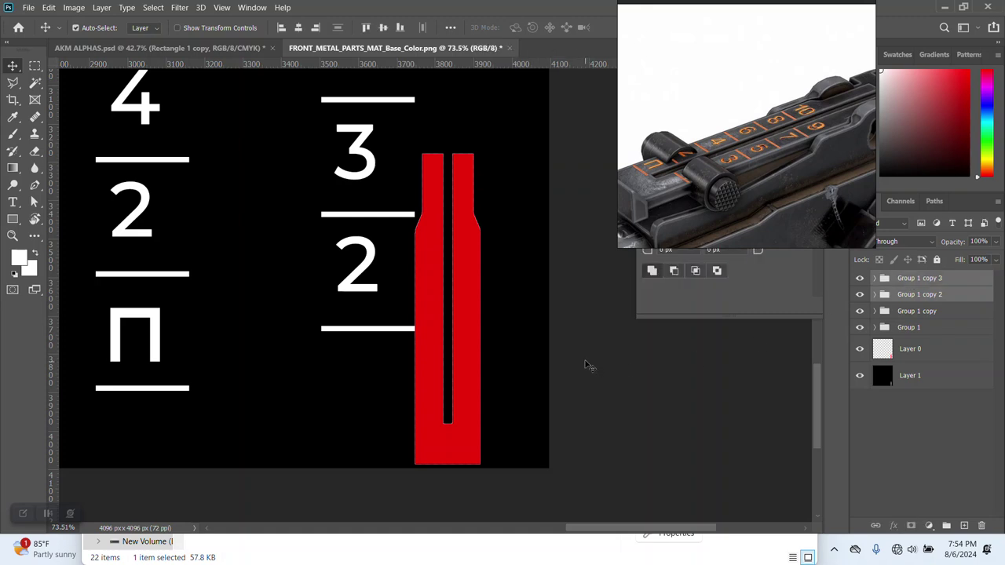
key(ctrl+t)
drag(413, 390, 322, 250)
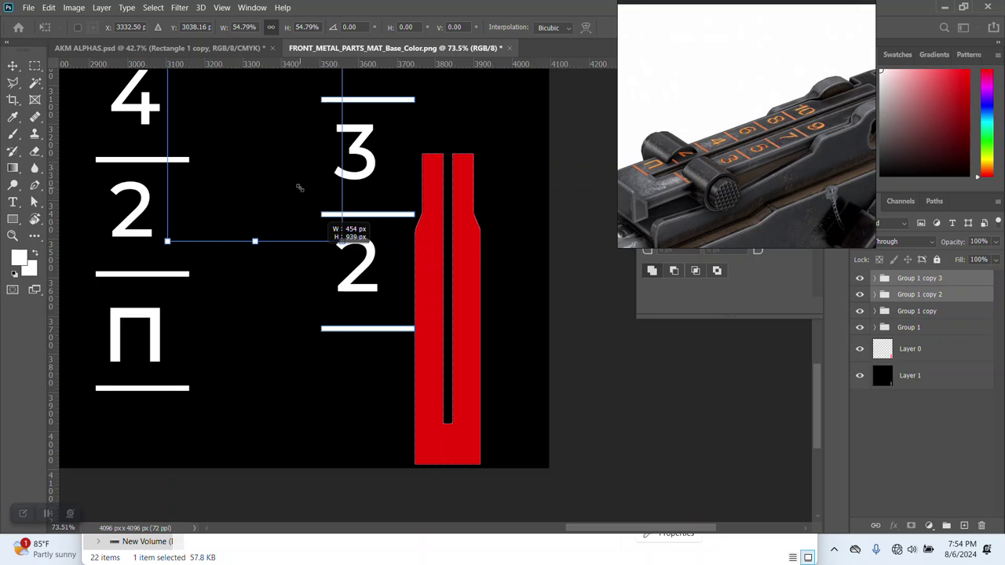
Scale both number columns to about 38% and place them on the red slider
scroll(305, 189, up, 1)
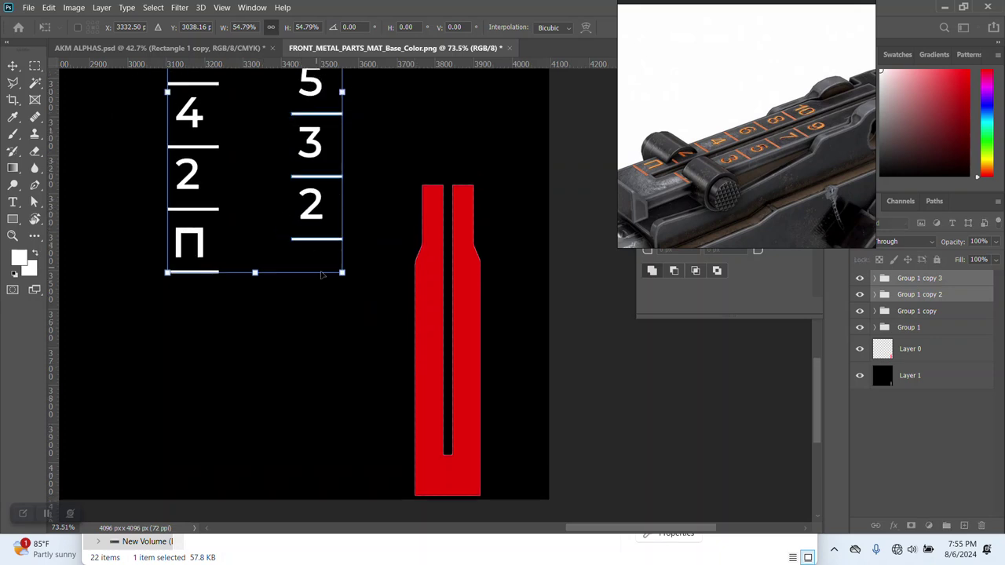
drag(340, 274, 289, 231)
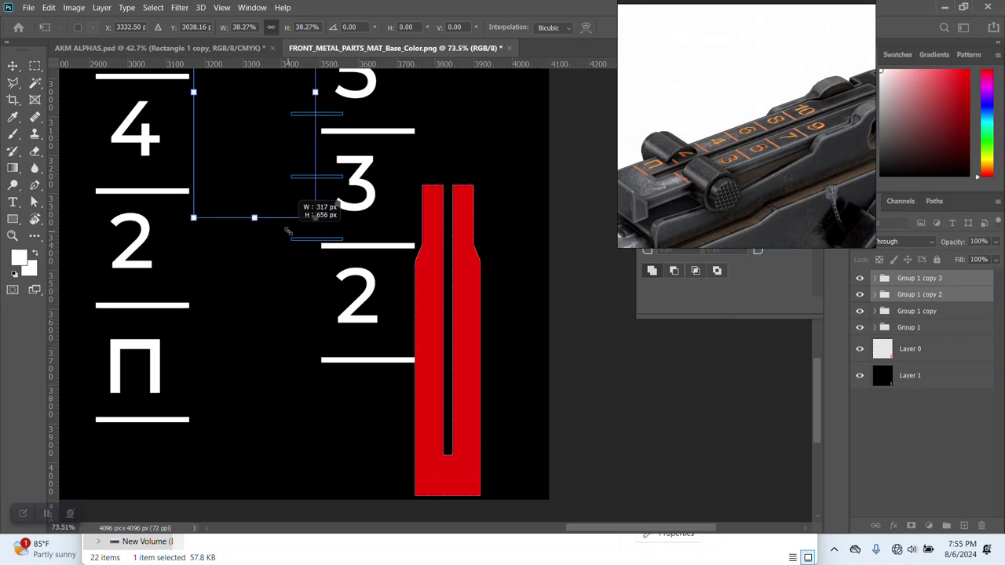
drag(336, 245, 336, 245)
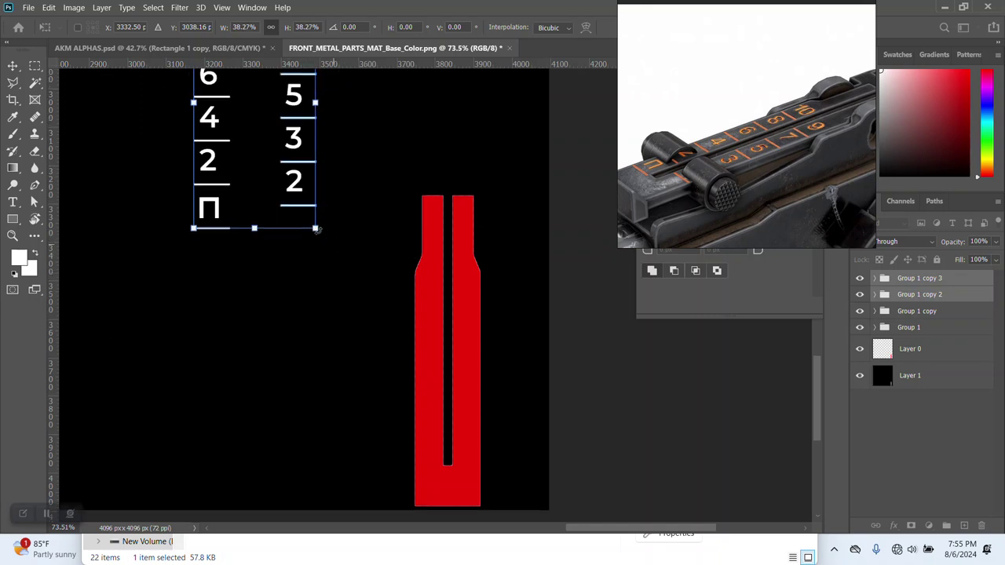
drag(295, 181, 464, 422)
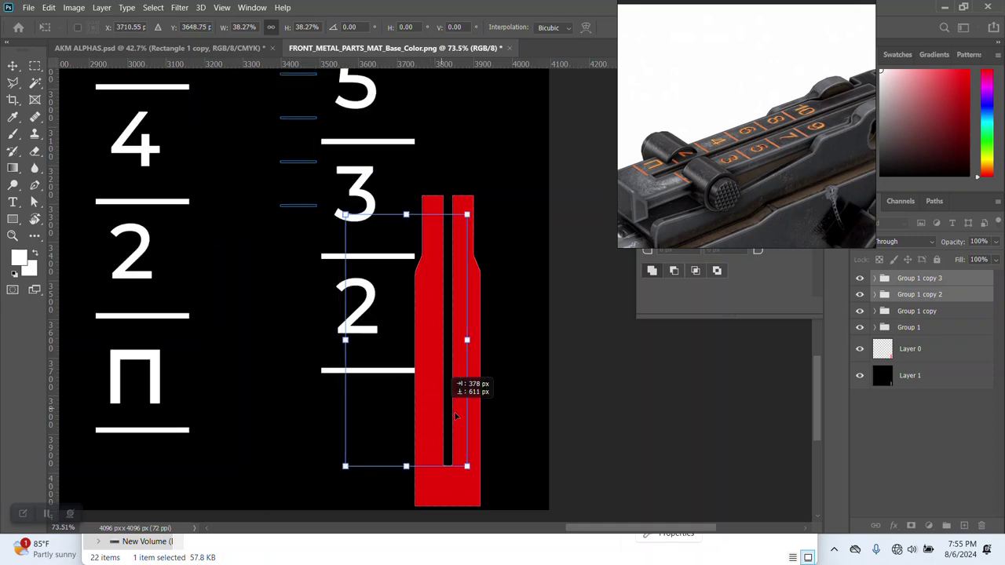
key(Return)
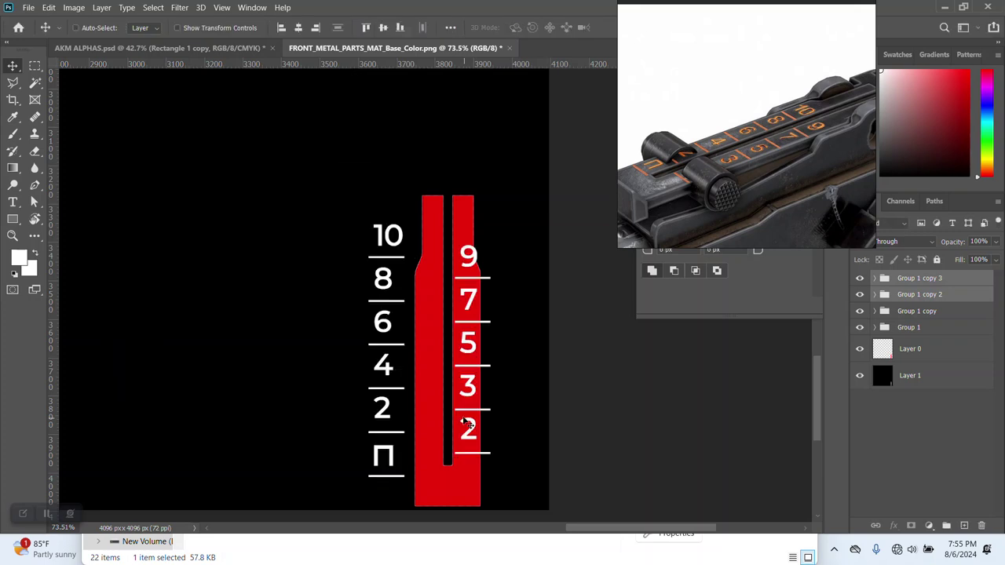
Shift the left number column onto the slider's left prong
click(908, 295)
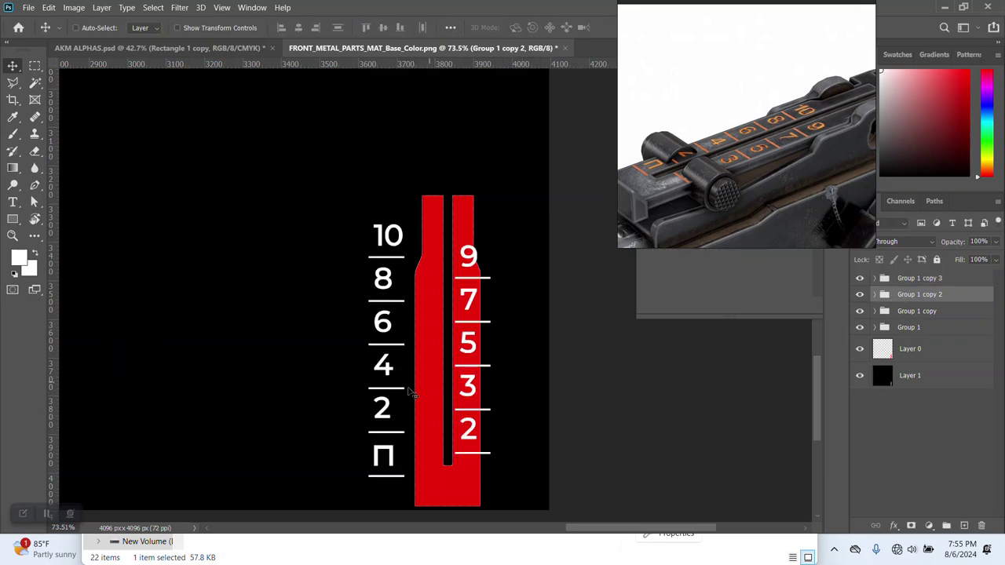
drag(397, 401, 425, 407)
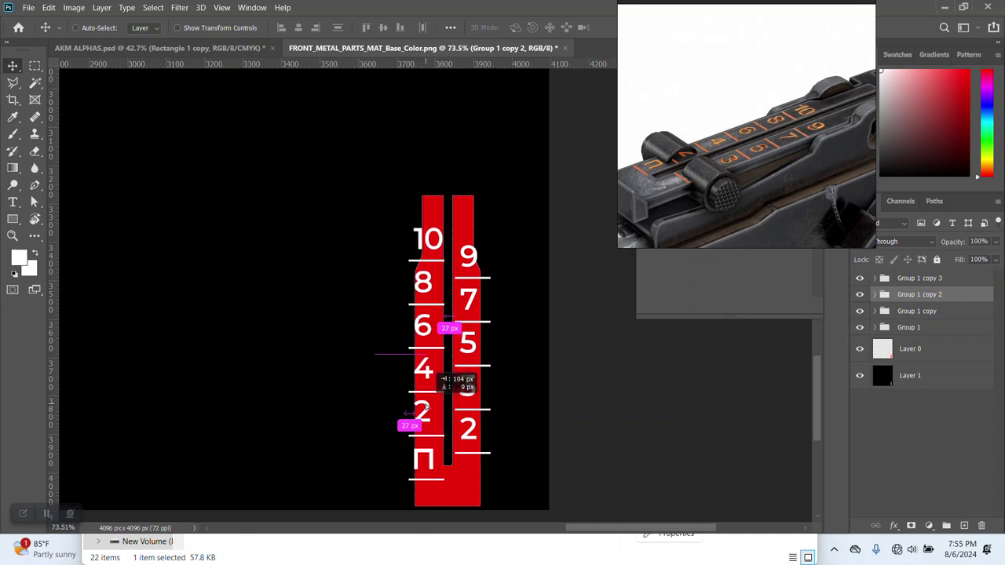
drag(425, 406, 426, 407)
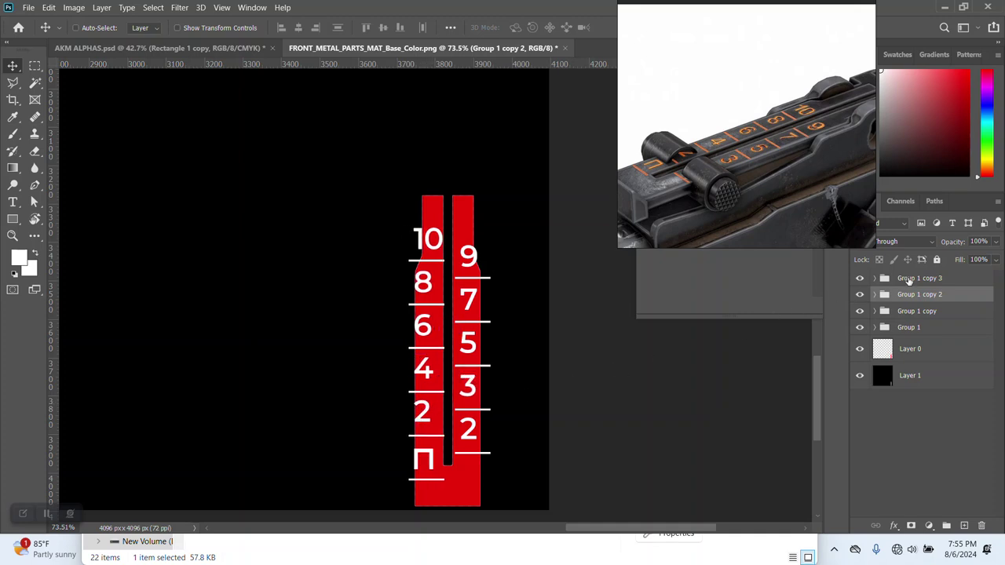
Shrink both number columns further, to about 78%, to fit the slider
shift+click(909, 280)
key(ctrl+t)
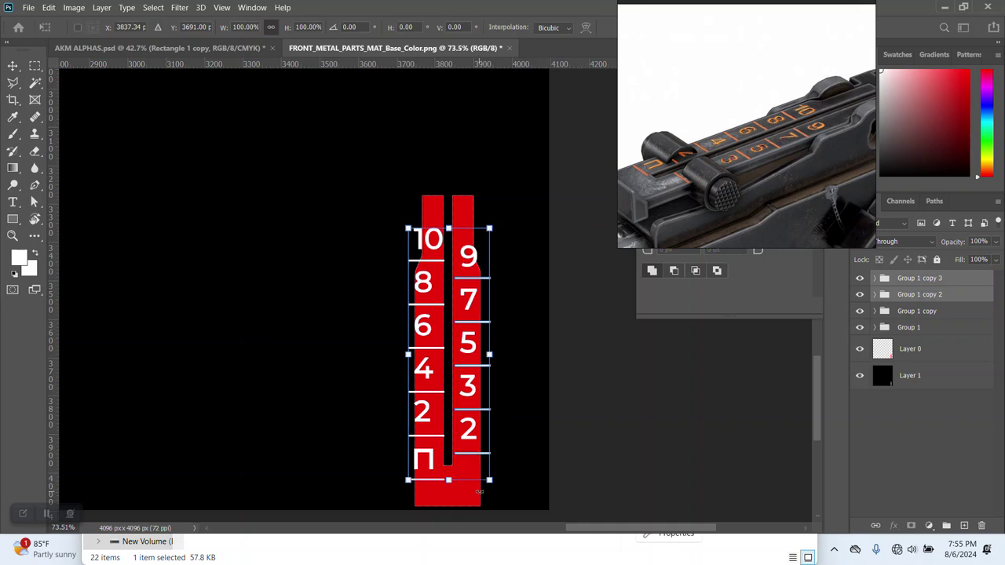
alt+drag(489, 480, 472, 465)
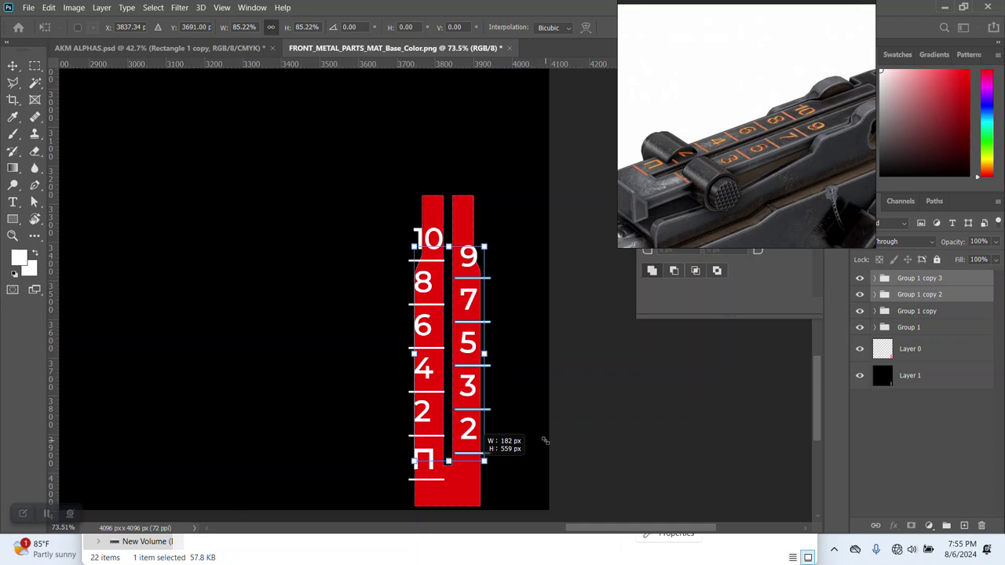
drag(544, 441, 545, 441)
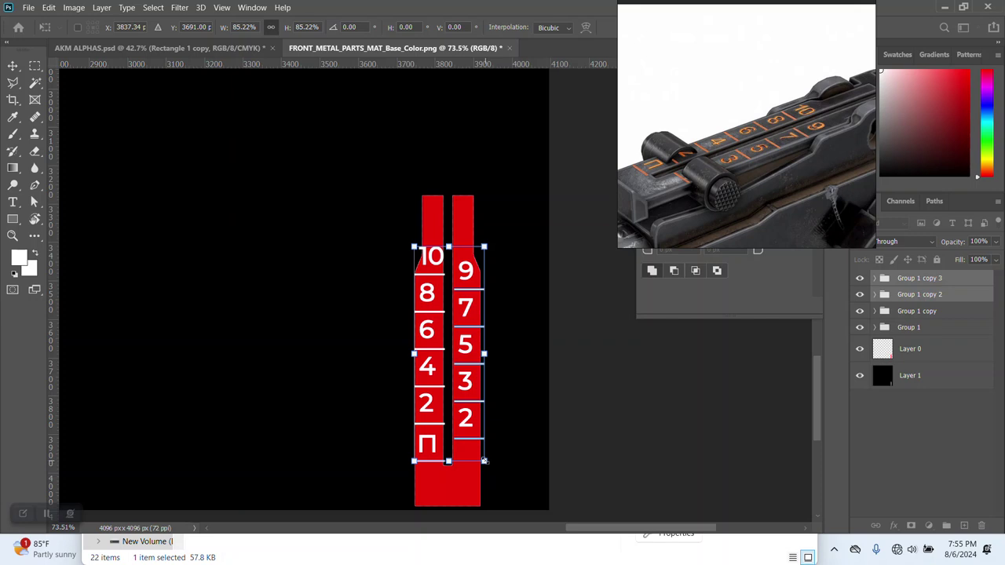
drag(483, 461, 481, 456)
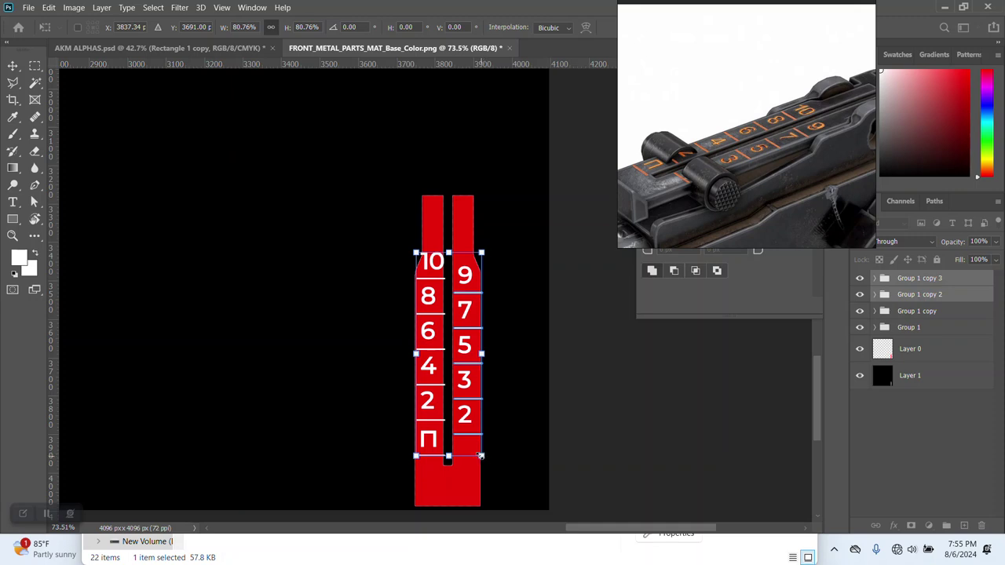
drag(481, 456, 477, 451)
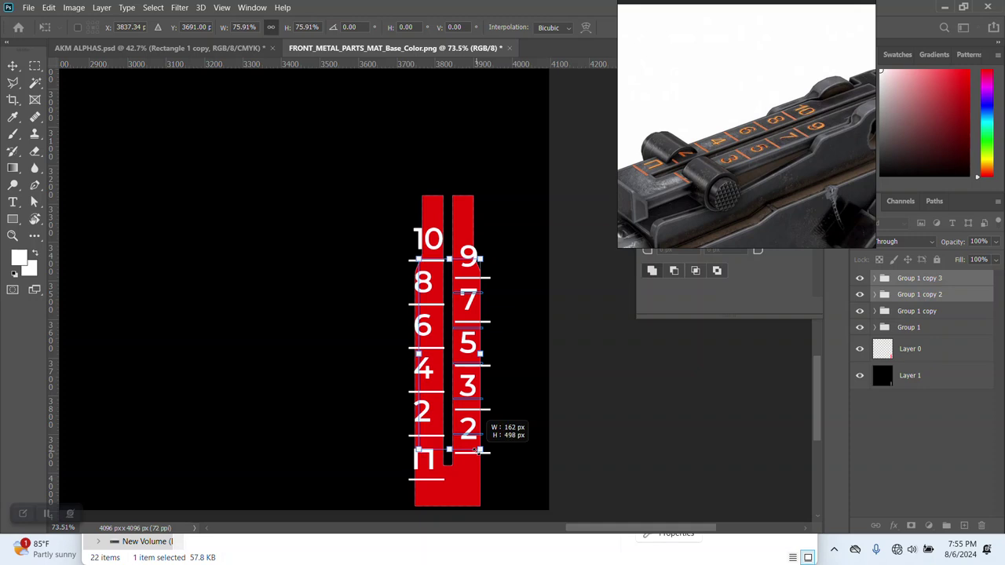
key(Return)
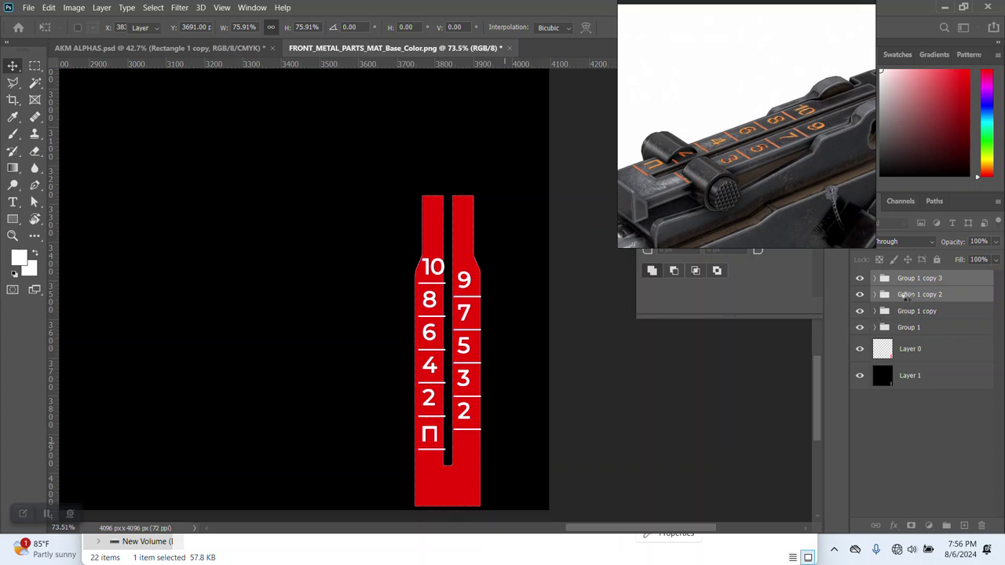
Align the left number column on the slider, nudging it down a few pixels
click(907, 294)
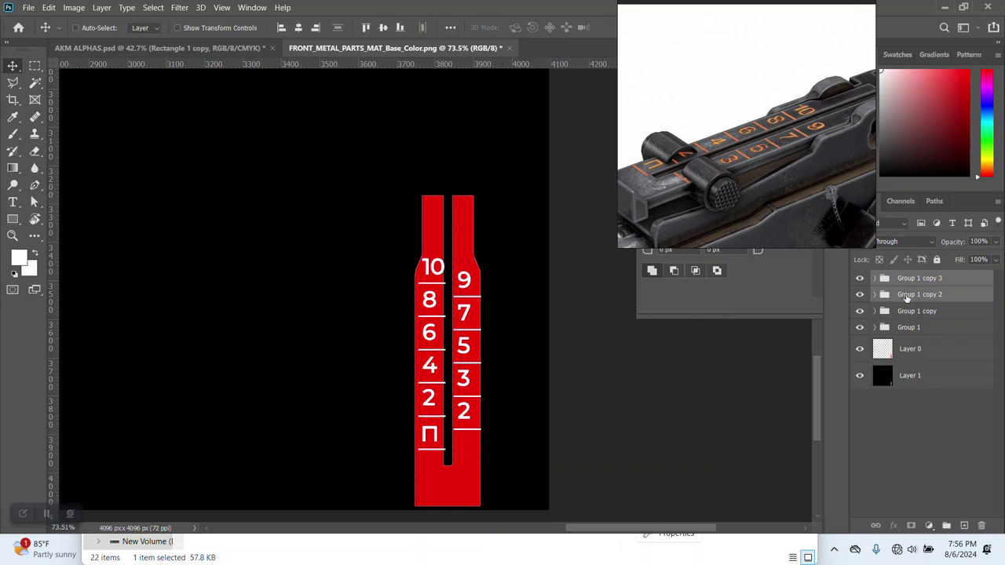
drag(429, 422, 424, 428)
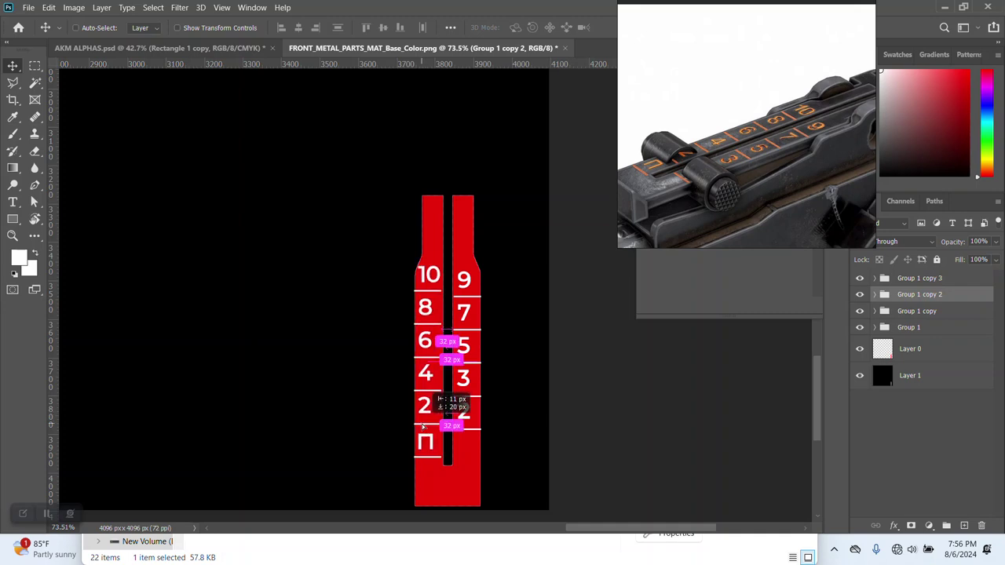
drag(423, 427, 425, 428)
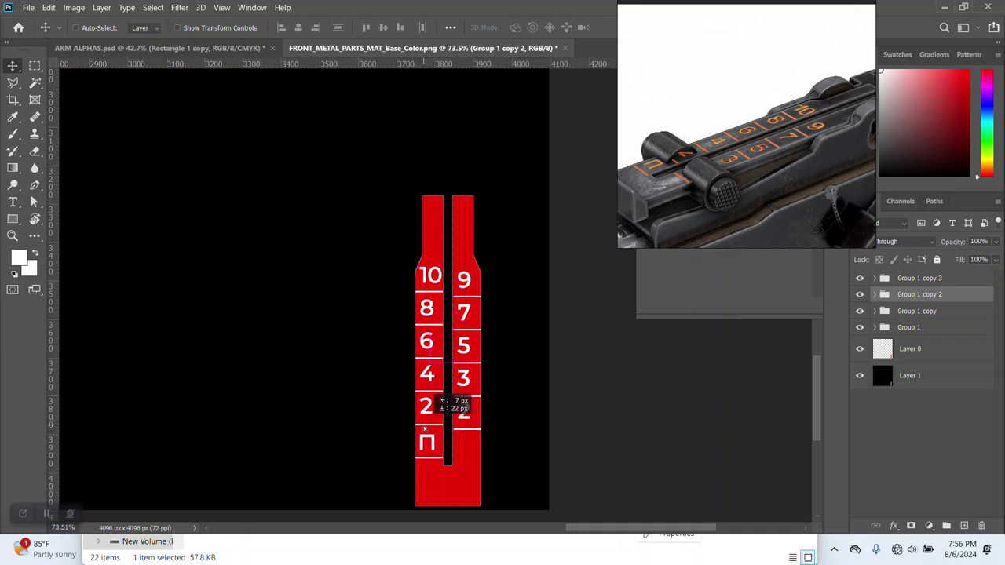
drag(425, 428, 425, 433)
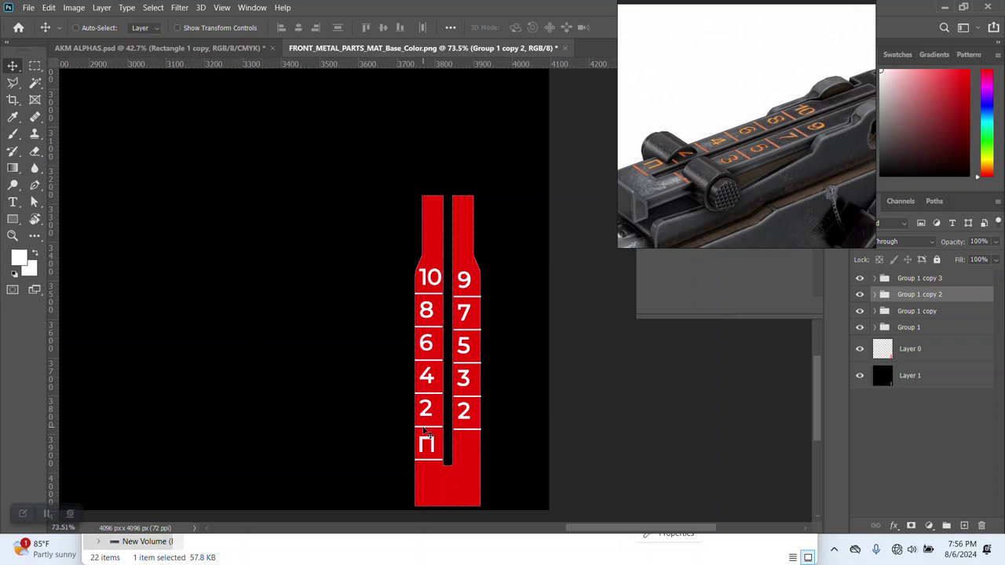
key(Down)
key(Down)
key(Down)
key(Down)
key(Down)
key(Down)
key(Down)
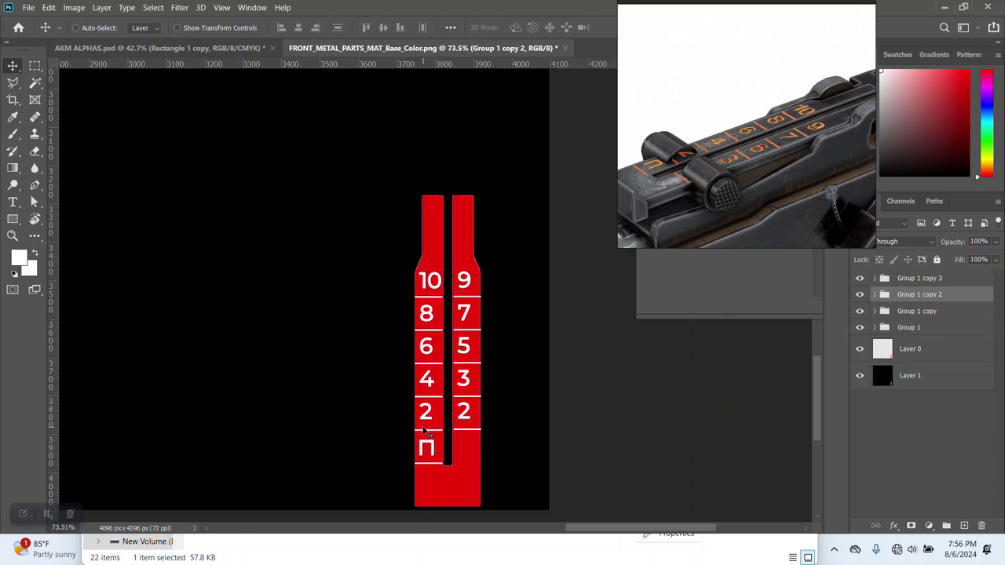
key(Down)
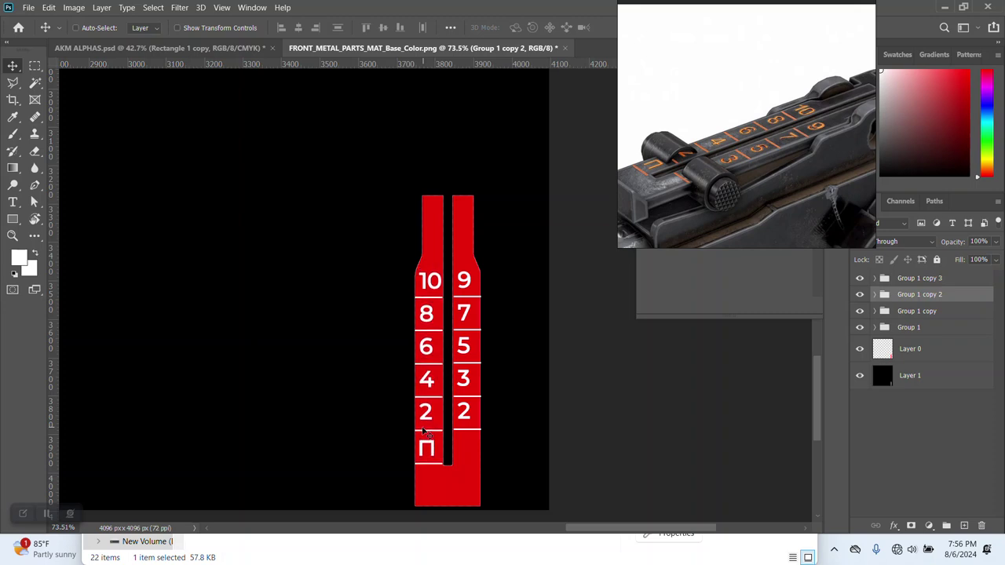
Move the right number column lower, staggered, and nudge it slightly left
click(927, 279)
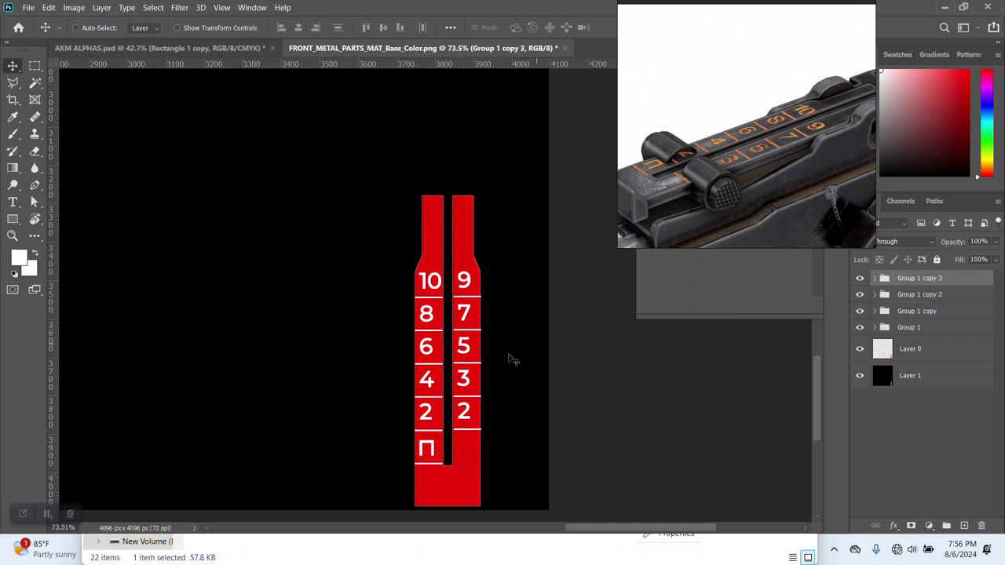
drag(469, 391, 471, 424)
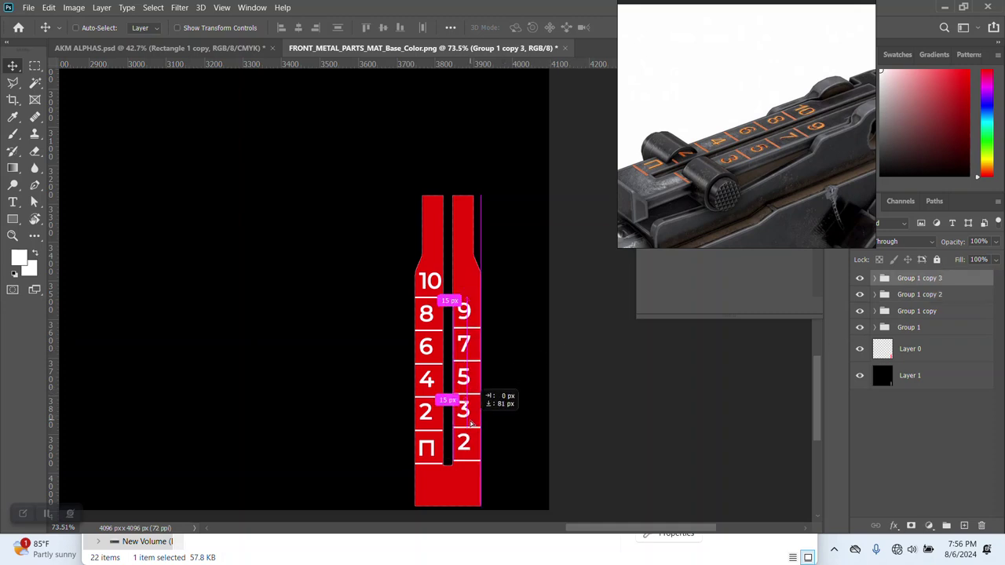
drag(471, 424, 471, 409)
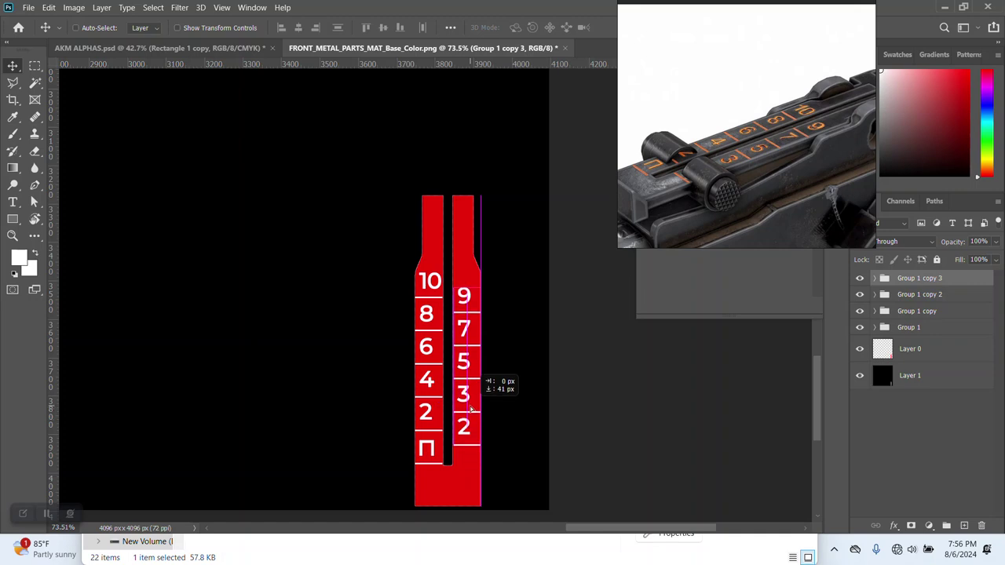
drag(472, 409, 471, 410)
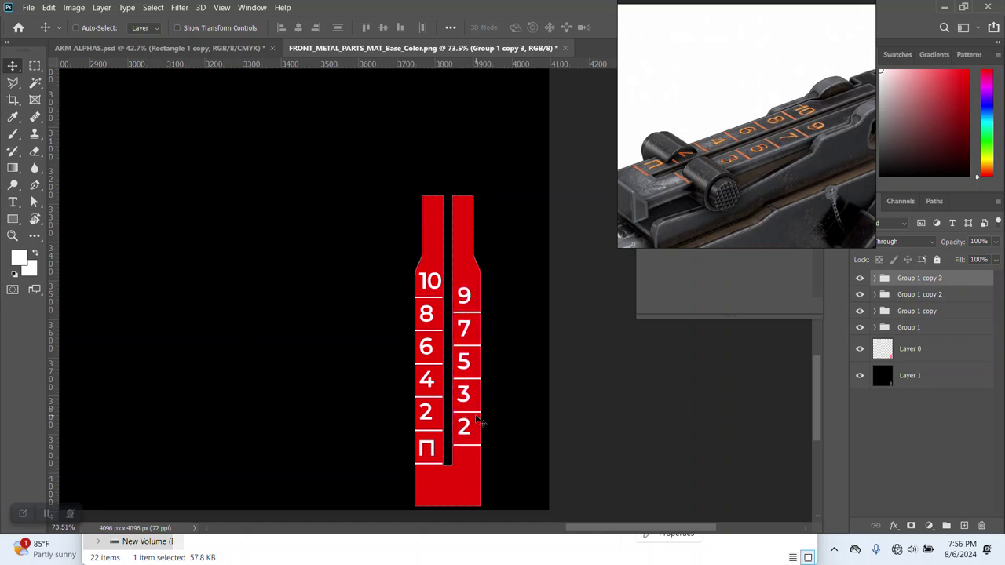
key(Left)
key(Left)
key(Left)
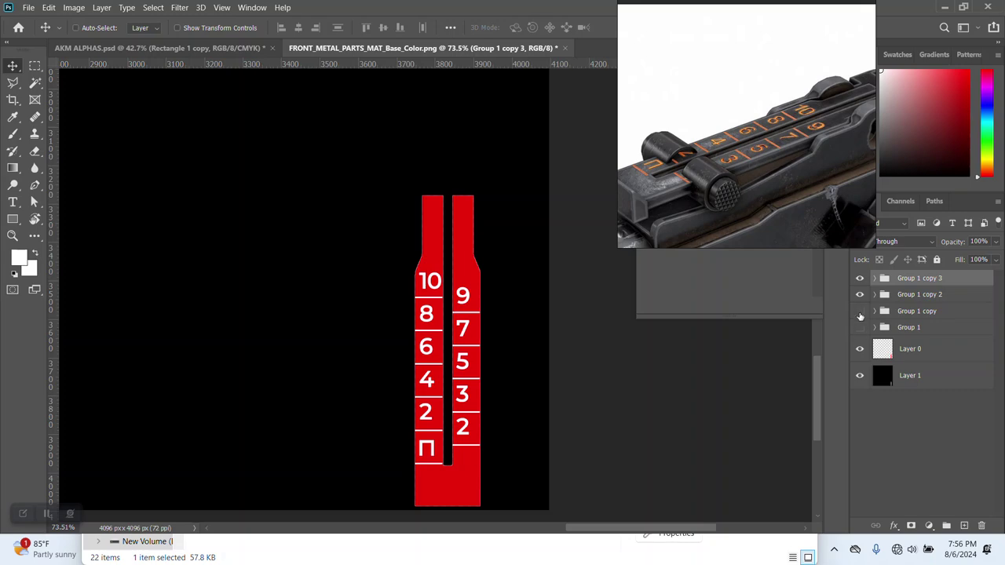
Hide the Group 1 copy group and the red slider artwork
click(860, 313)
click(859, 376)
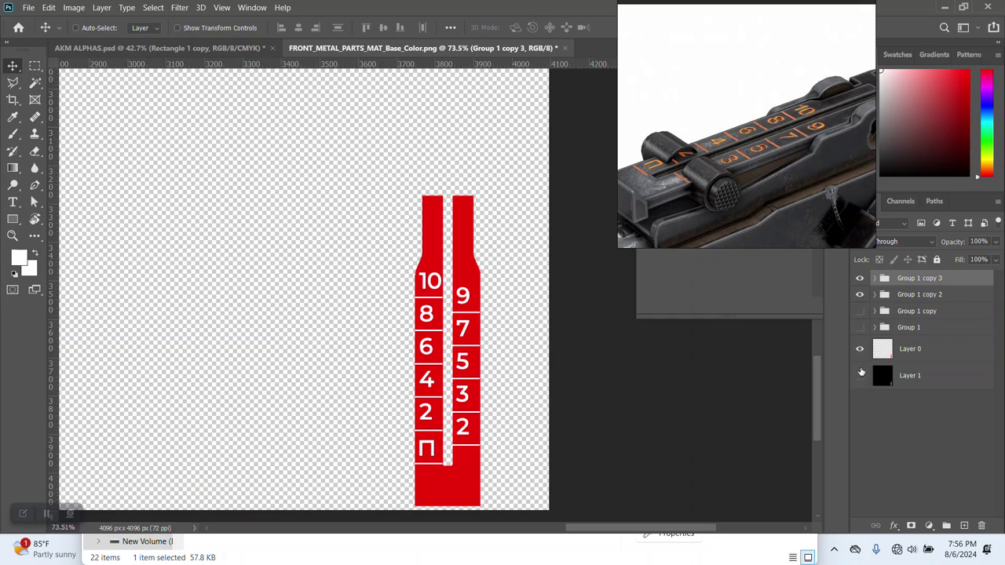
click(860, 375)
click(860, 348)
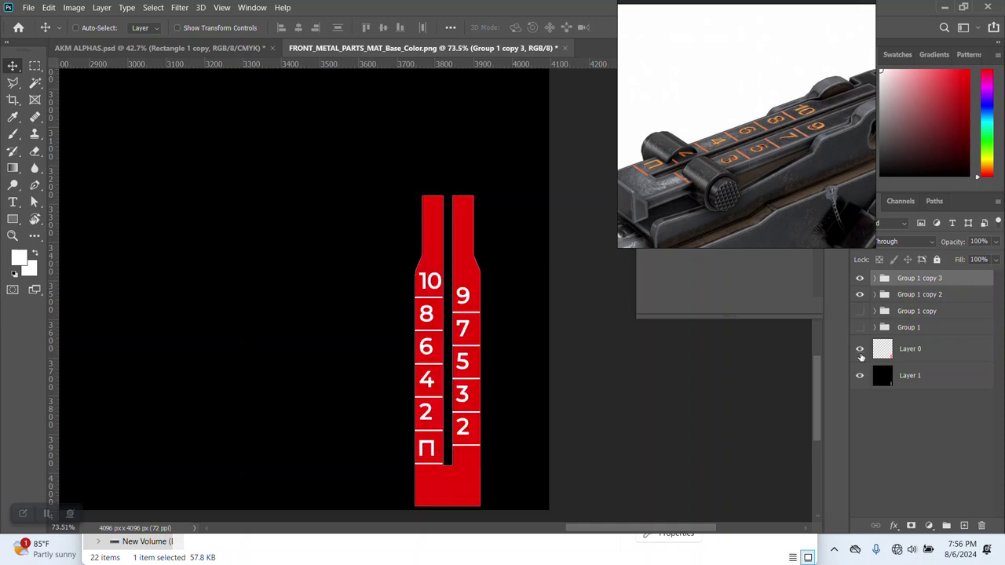
click(861, 351)
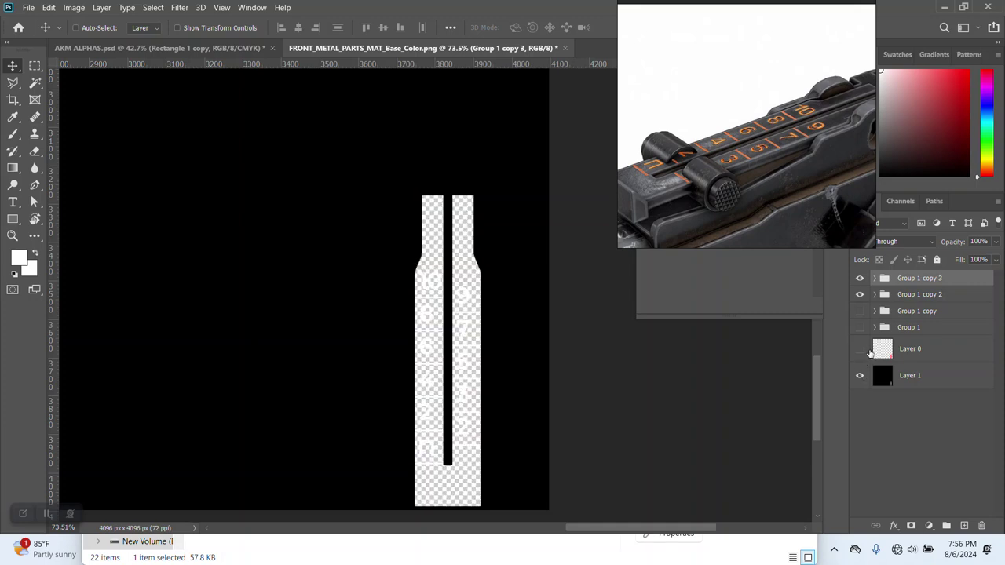
Fill Layer 1 with solid black
click(886, 381)
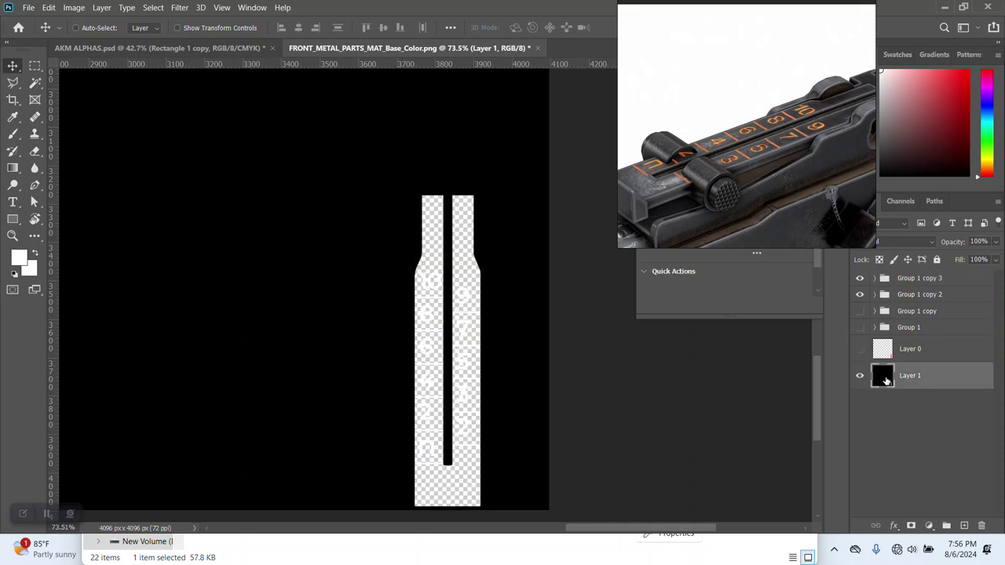
key(alt+d)
key(Escape)
key(alt+BackSpace)
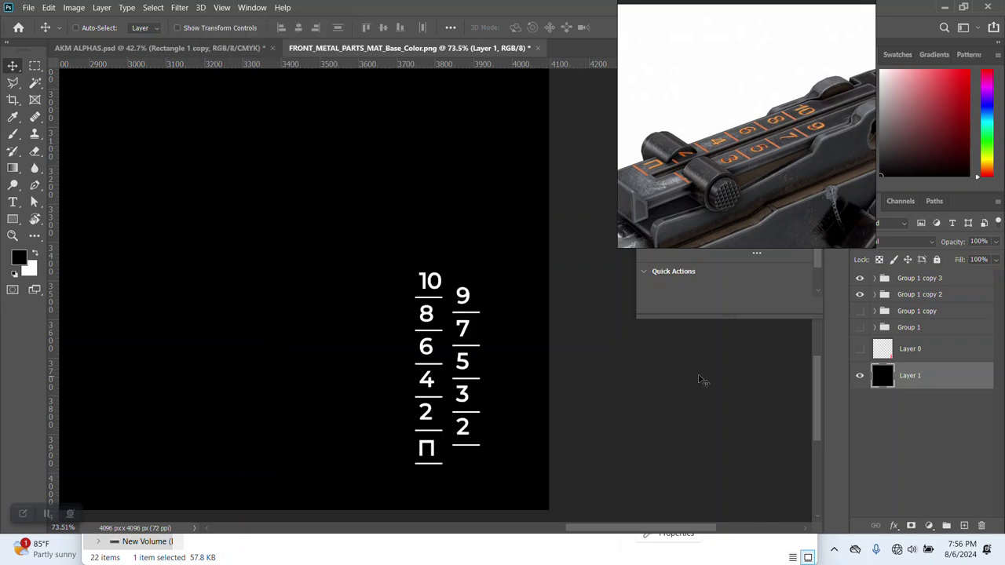
Save the texture as 'target markers' PSD in the ALPHAS folder
key(ctrl+shift+s)
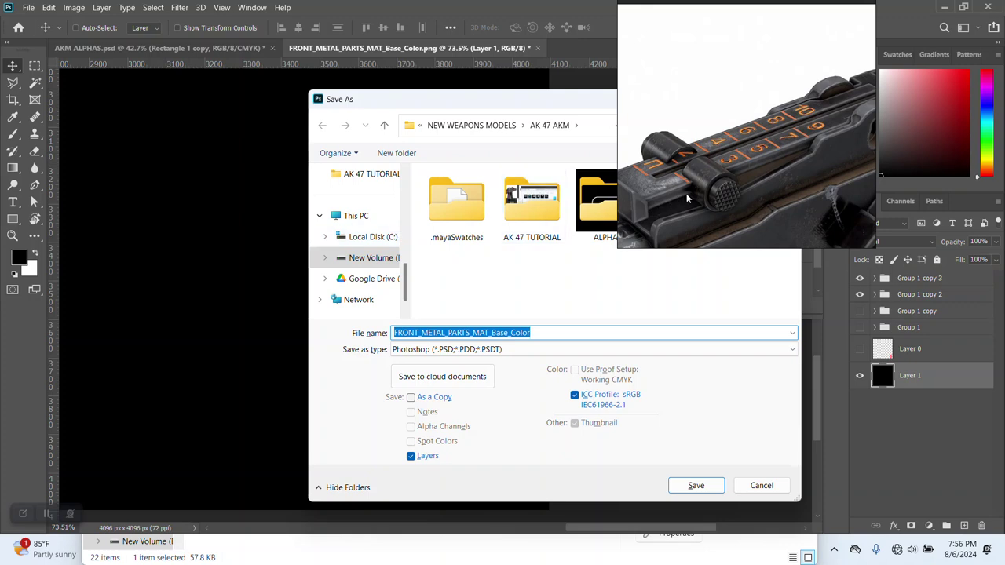
double_click(606, 204)
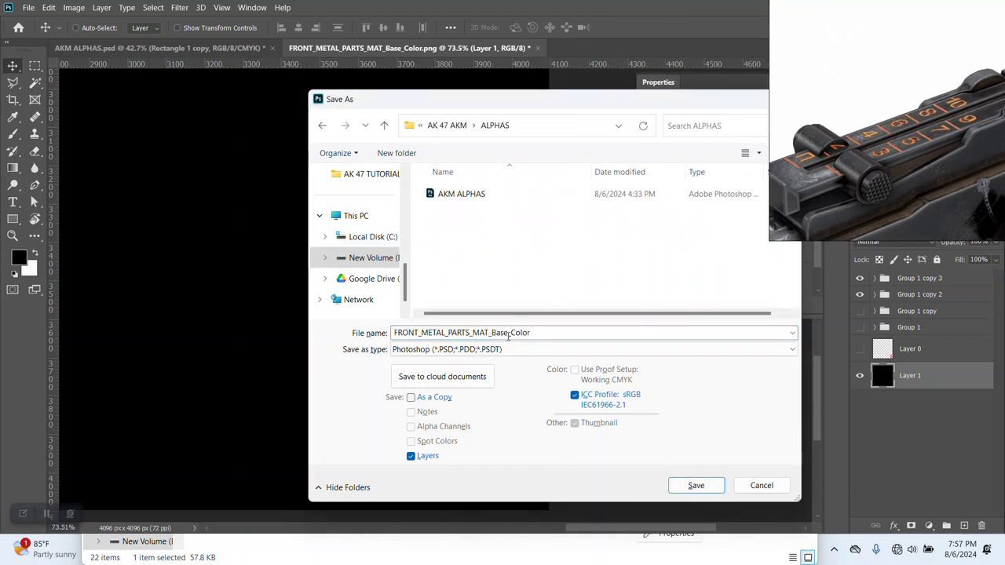
double_click(539, 332)
click(539, 332)
double_click(540, 333)
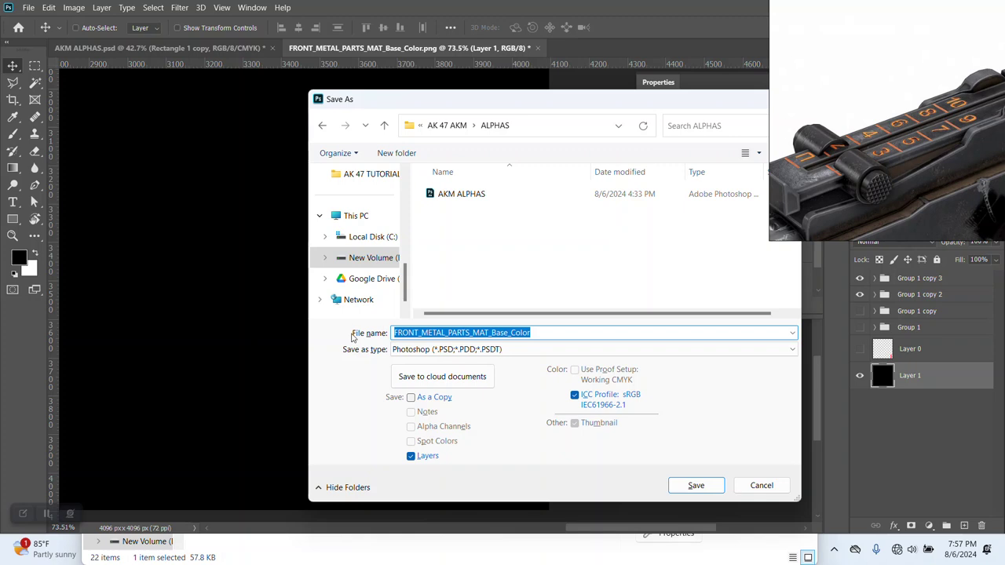
text(s)
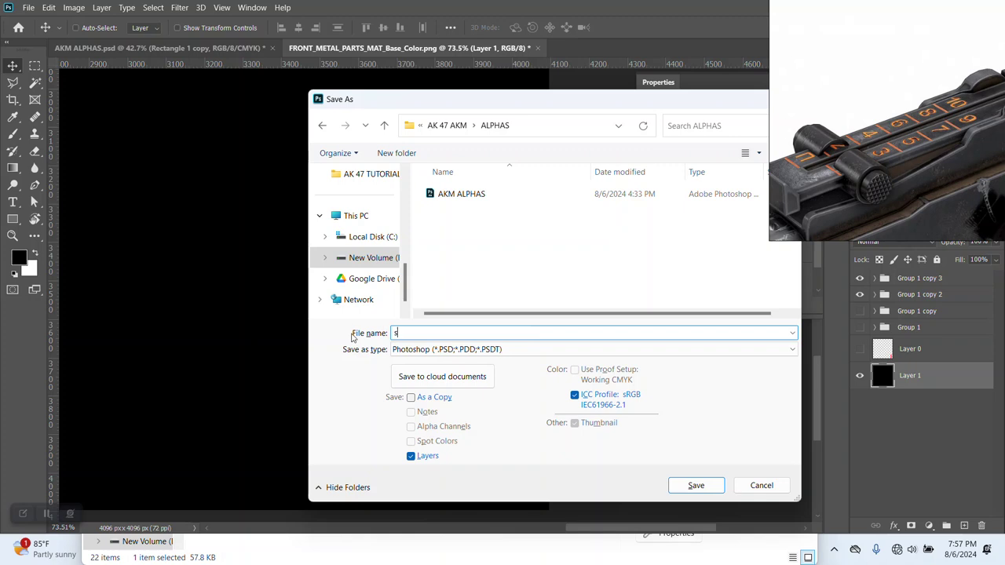
key(BackSpace)
text(et )
text(kers)
key(Return)
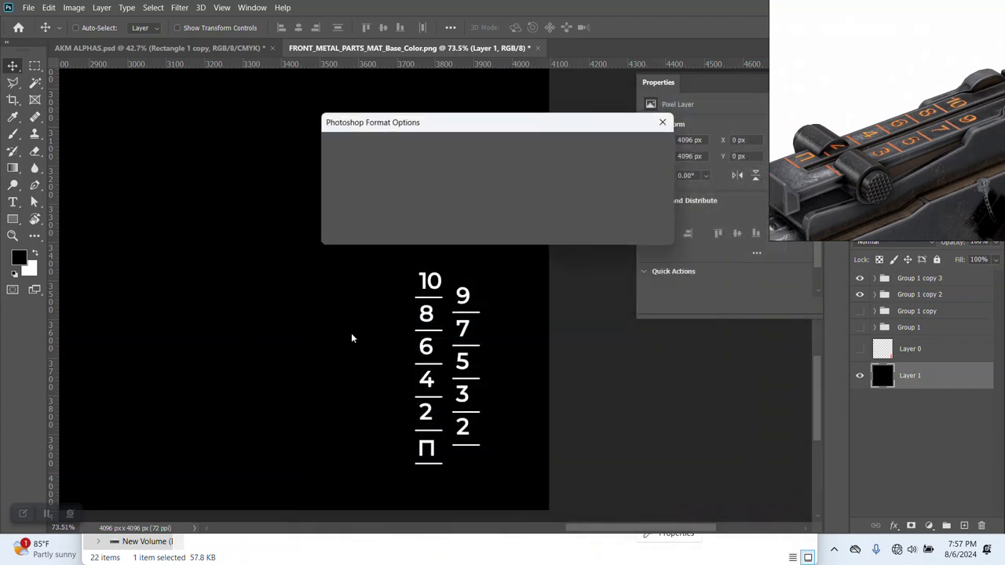
click(643, 151)
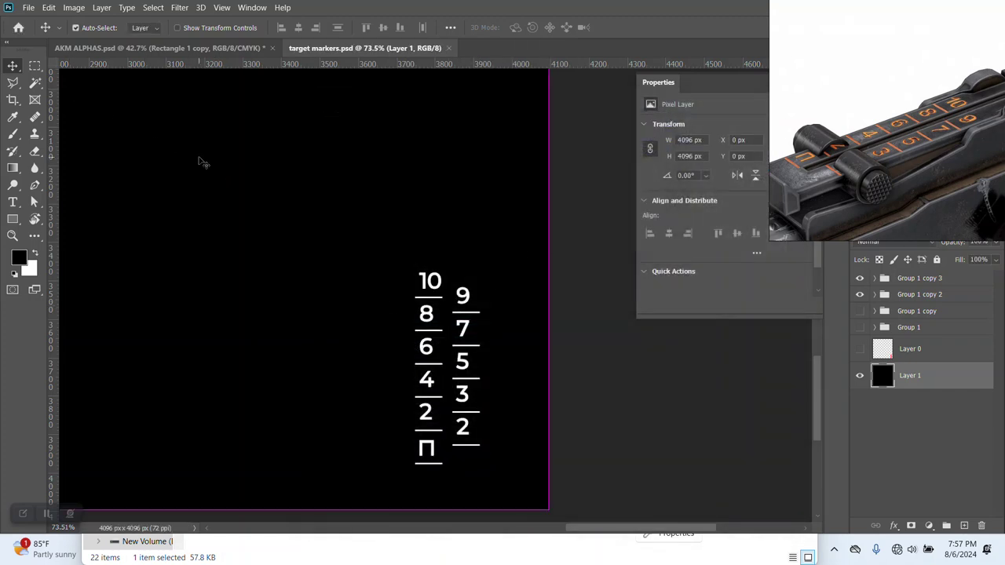
Save another copy of target markers as a PNG
alt+scroll(202, 162, down, 5)
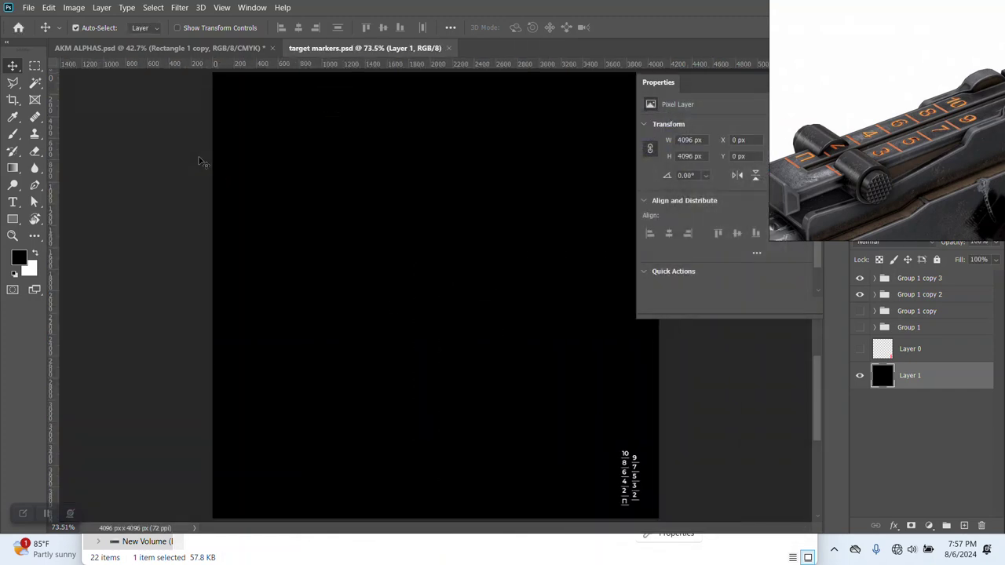
click(28, 7)
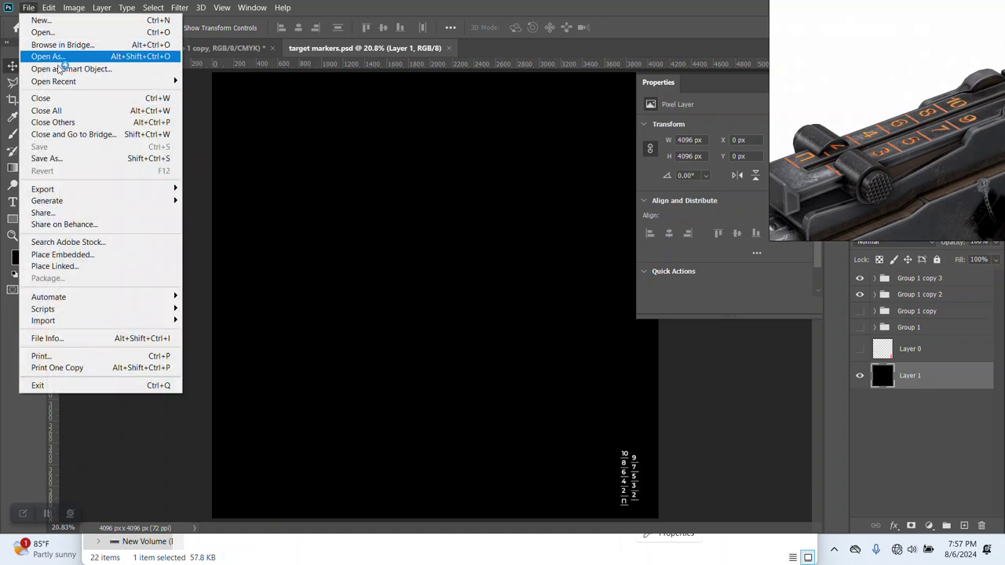
click(63, 158)
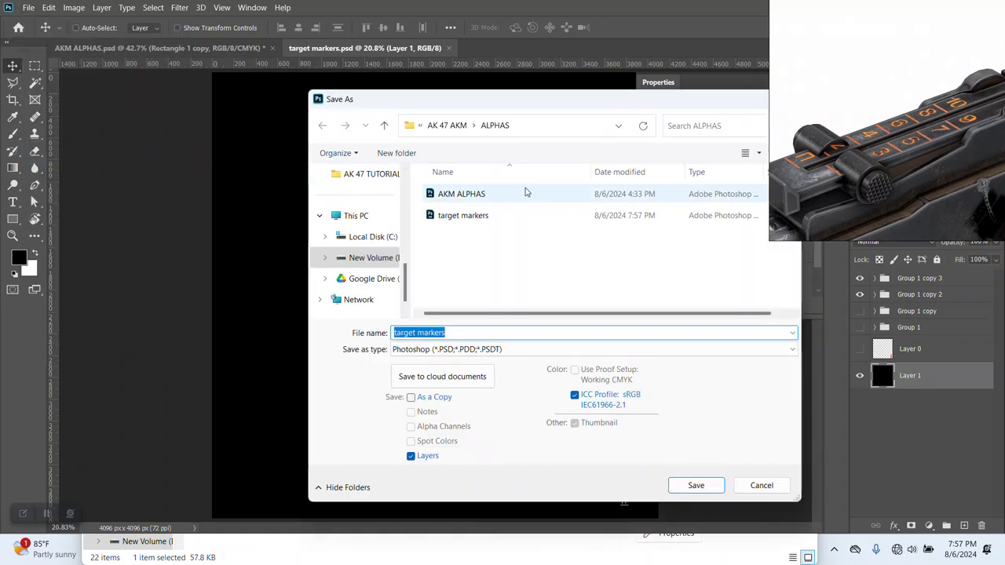
click(440, 348)
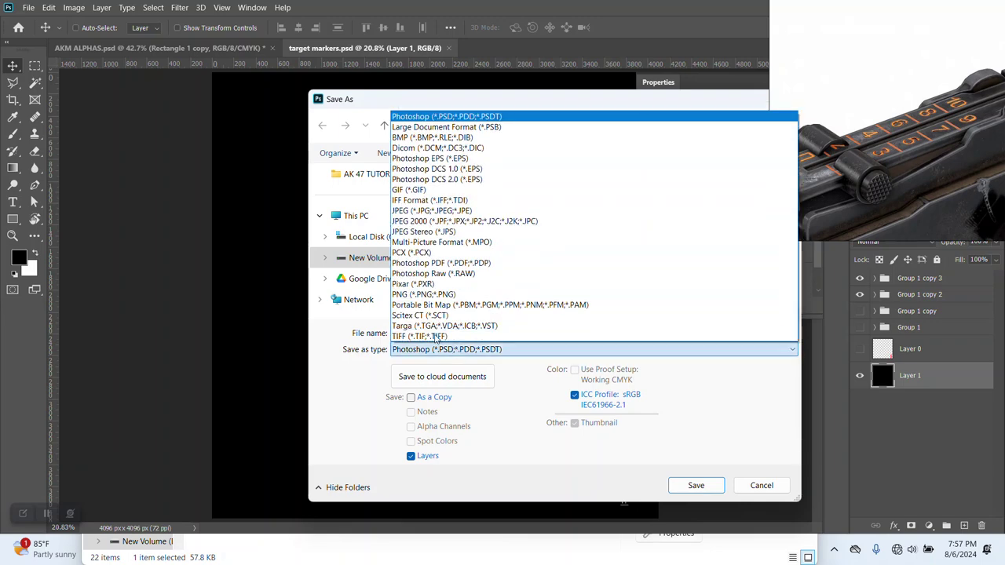
click(440, 294)
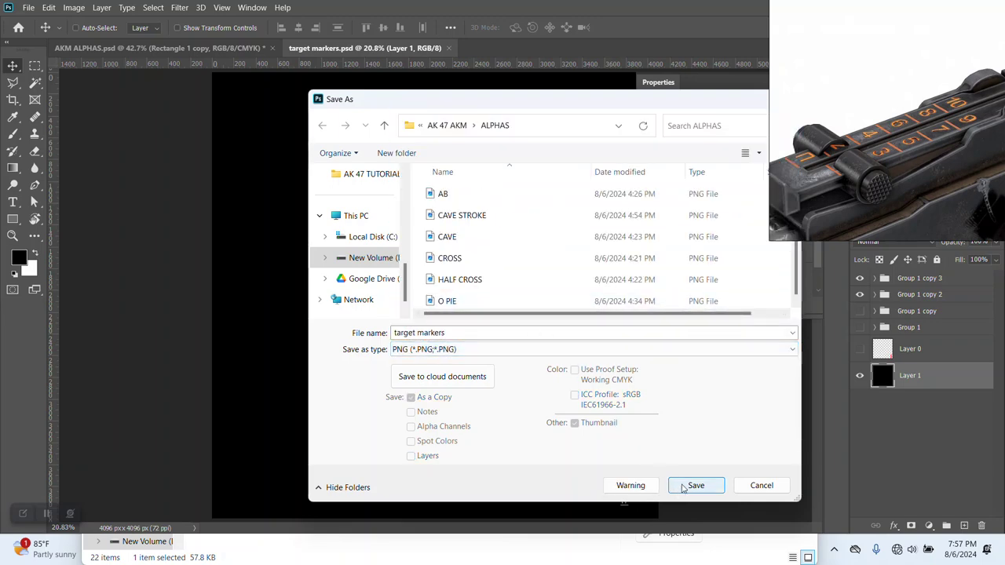
click(683, 487)
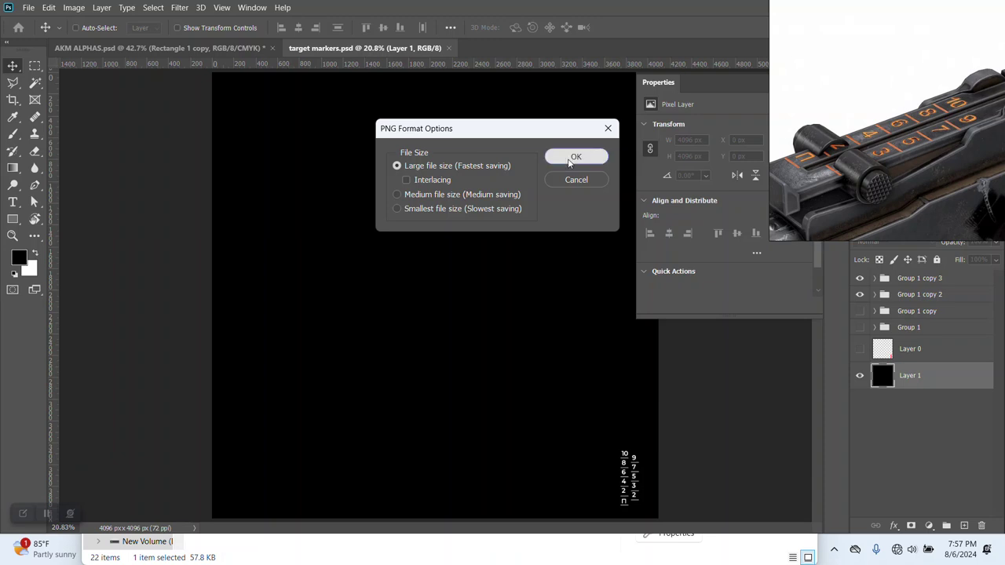
click(574, 158)
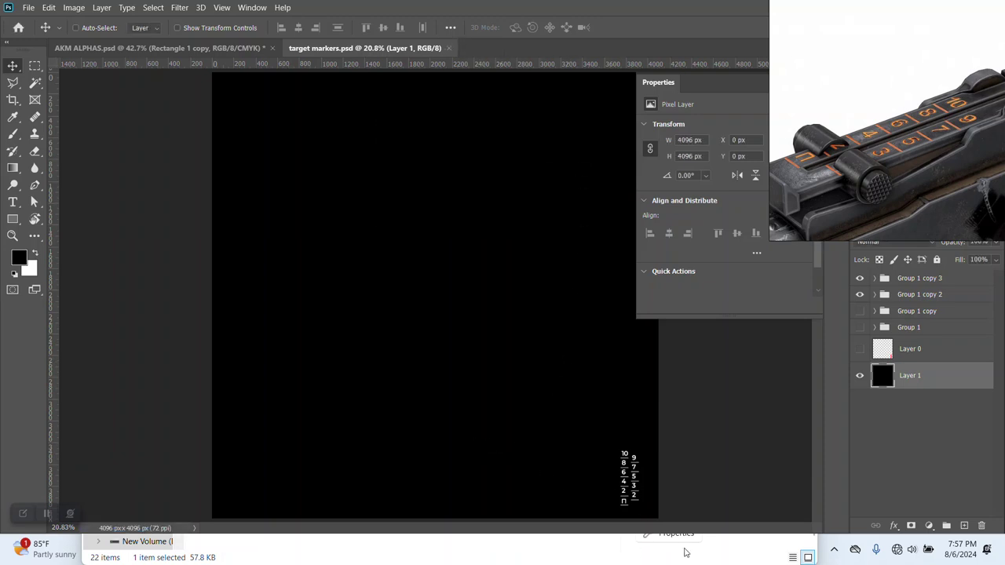
click(814, 540)
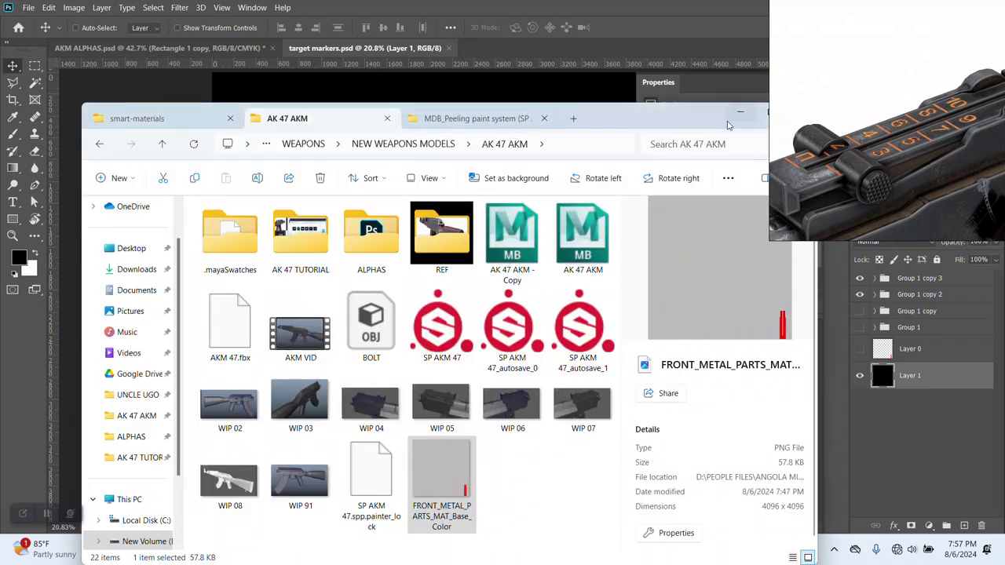
Return to Substance Painter and close the finished texture export results
click(738, 126)
click(721, 549)
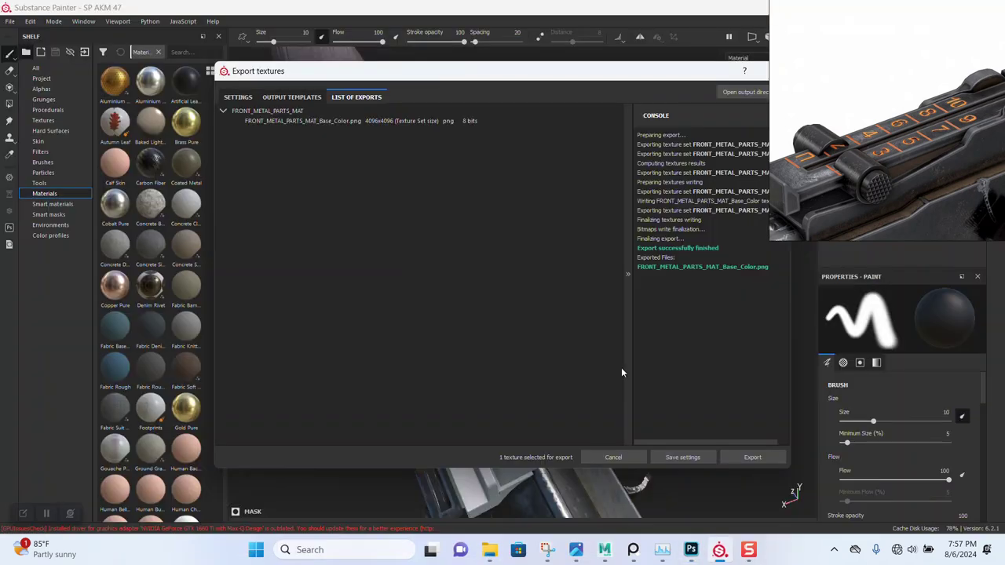
click(810, 95)
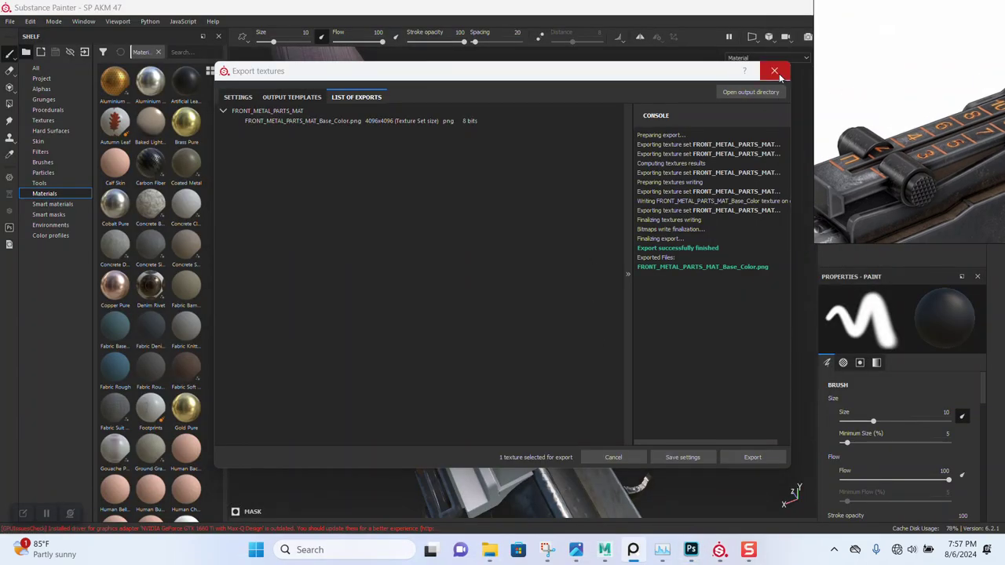
click(777, 70)
drag(903, 118, 133, 137)
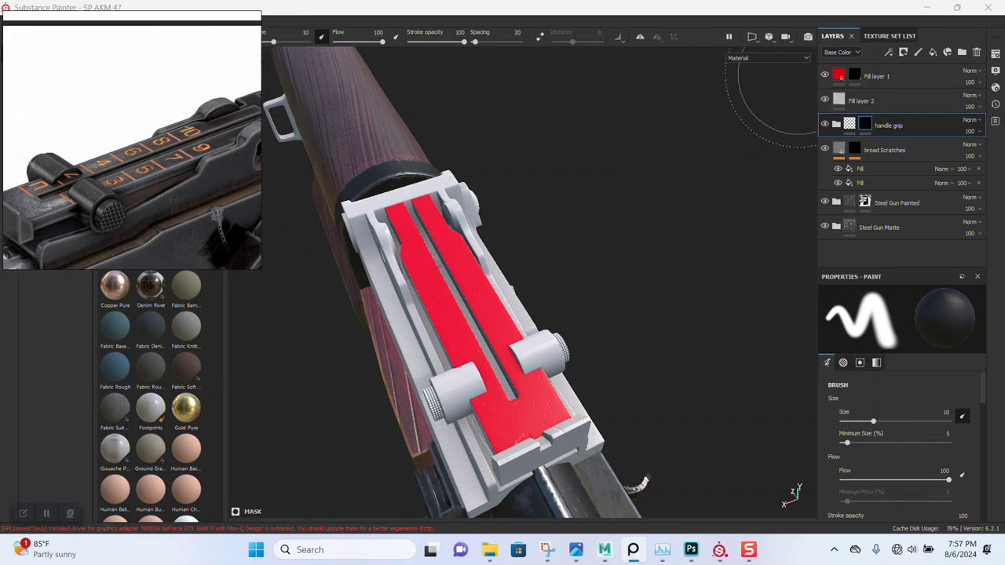
Delete Fill layer 2 from the layer stack
double_click(856, 100)
click(870, 102)
key(Delete)
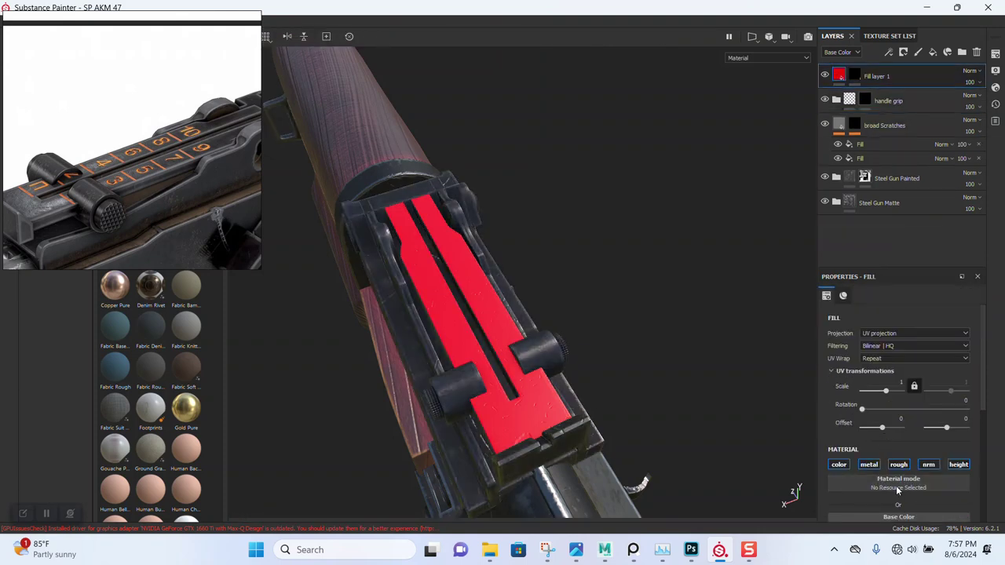
Sample the reference's orange marking colour for Fill layer 1's base colour and set metallic to 0.724
scroll(896, 489, down, 3)
click(886, 444)
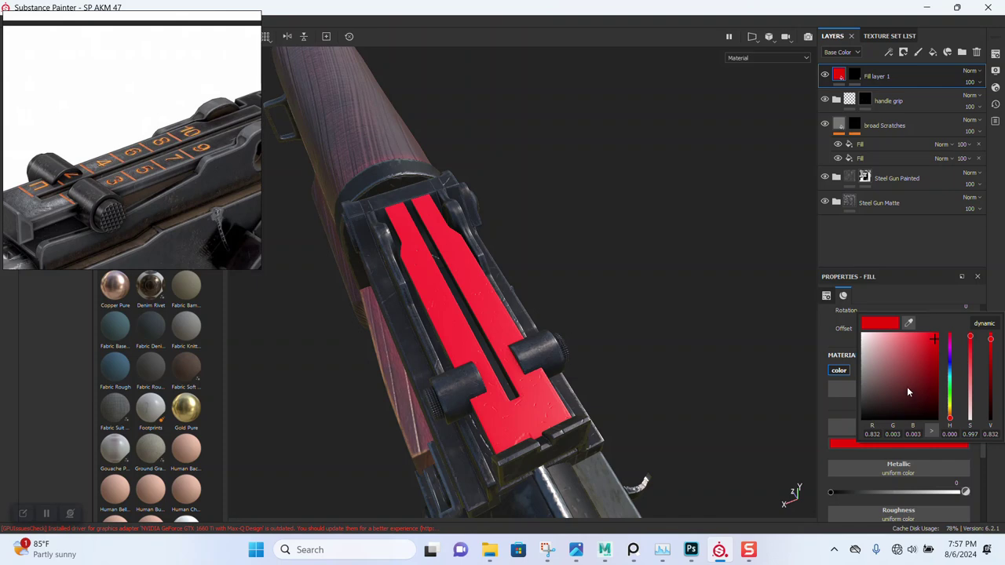
click(910, 324)
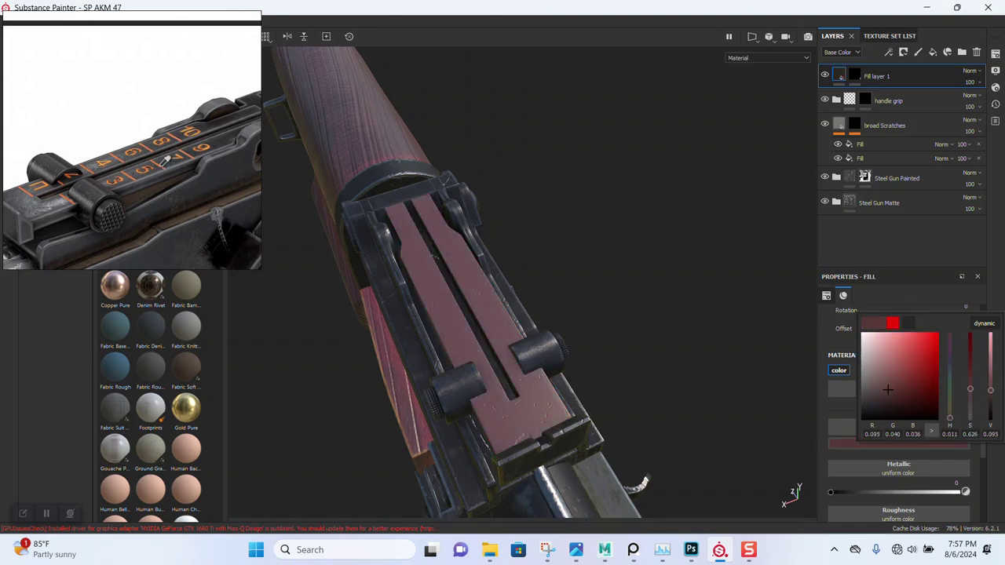
click(165, 161)
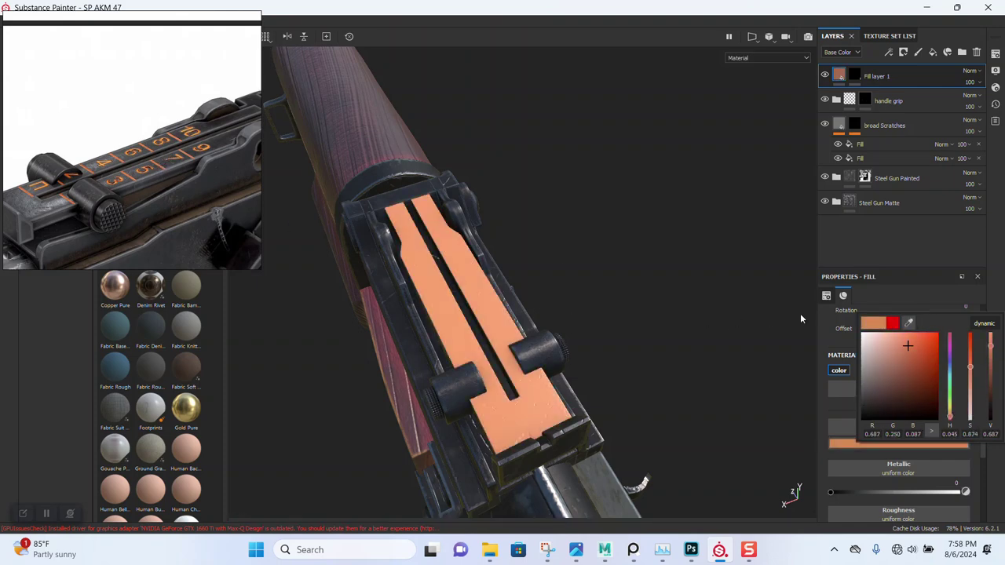
click(933, 253)
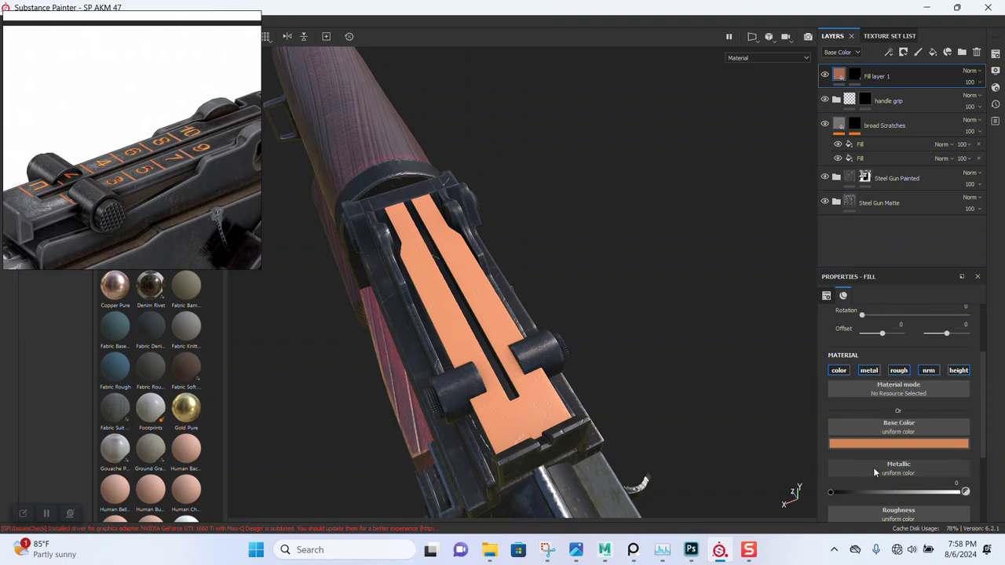
scroll(873, 467, down, 2)
drag(965, 429, 924, 430)
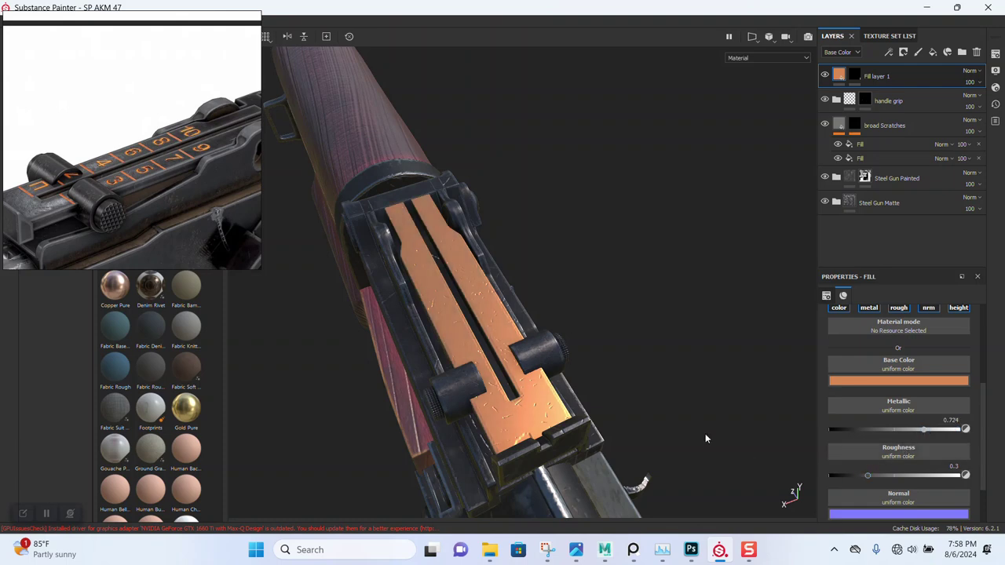
Import target markers.png from ALPHAS into the project shelf as a texture
click(488, 554)
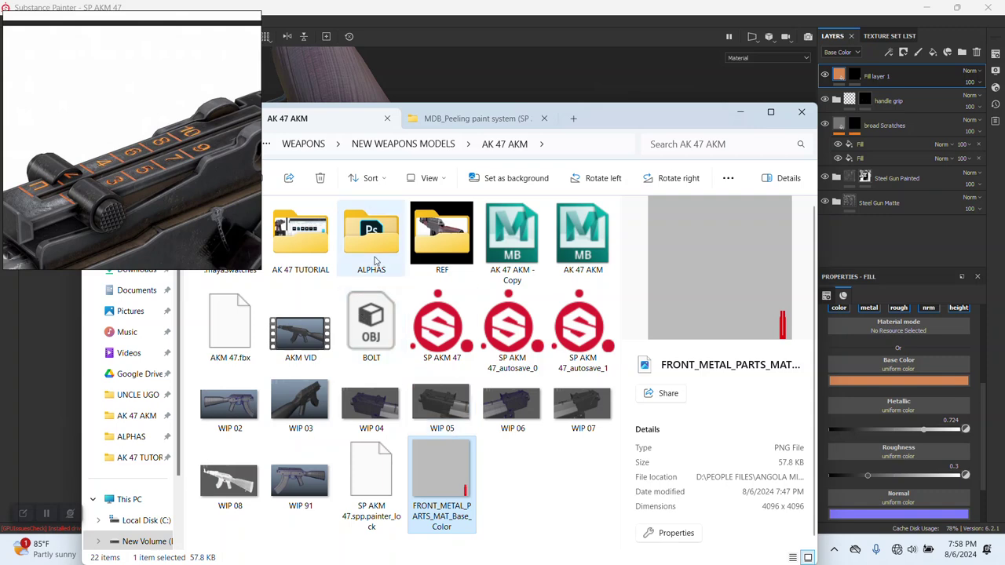
double_click(375, 260)
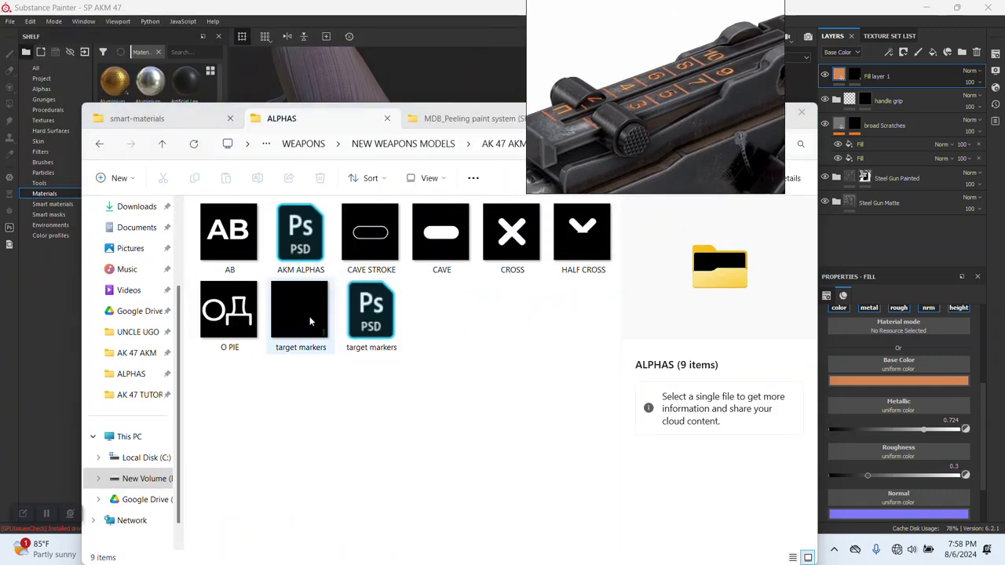
drag(310, 319, 151, 88)
click(655, 167)
click(663, 201)
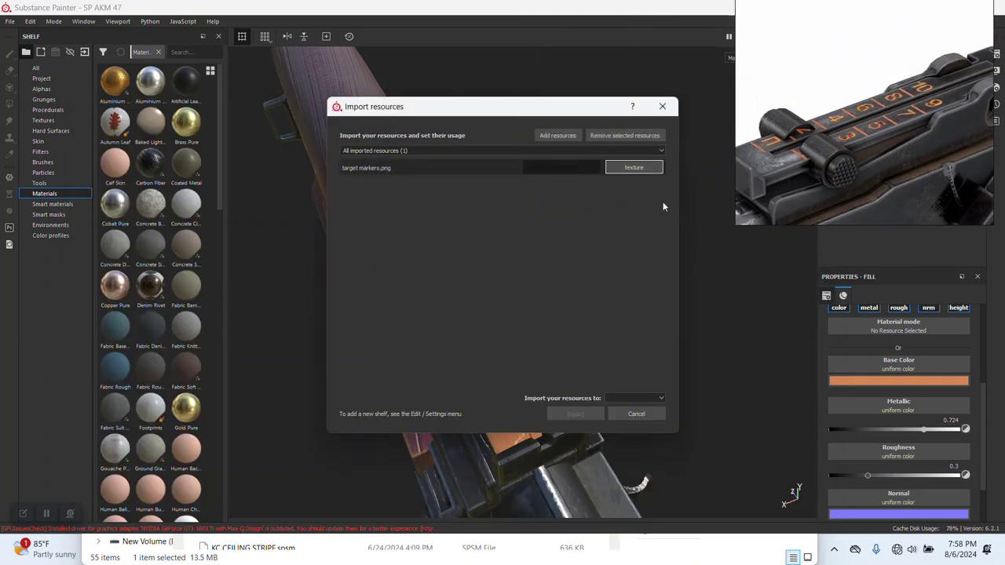
click(615, 398)
click(611, 419)
click(579, 414)
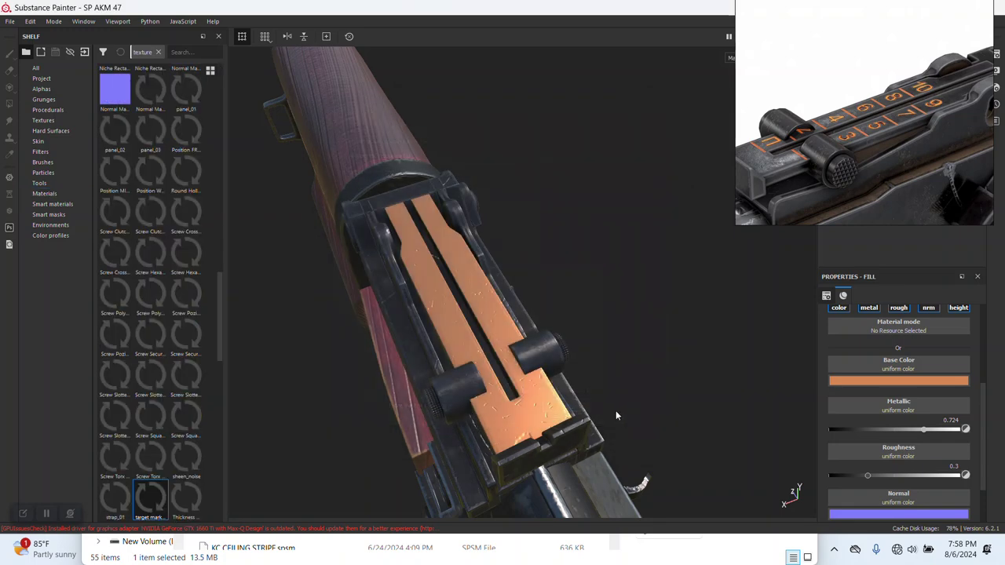
drag(742, 204, 426, 293)
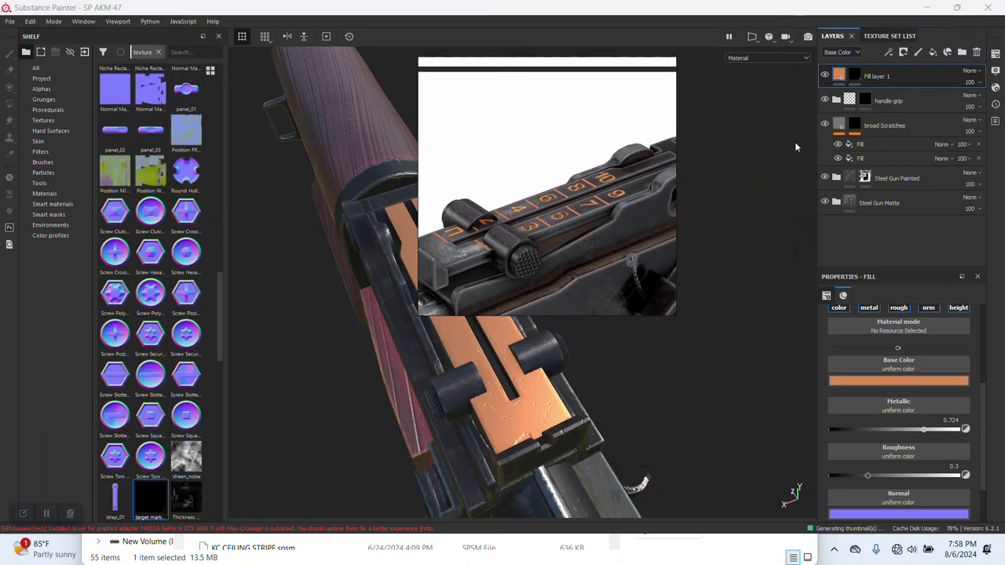
Add a fill to Fill layer 1's mask using target markers as the grayscale image
click(855, 77)
right_click(855, 76)
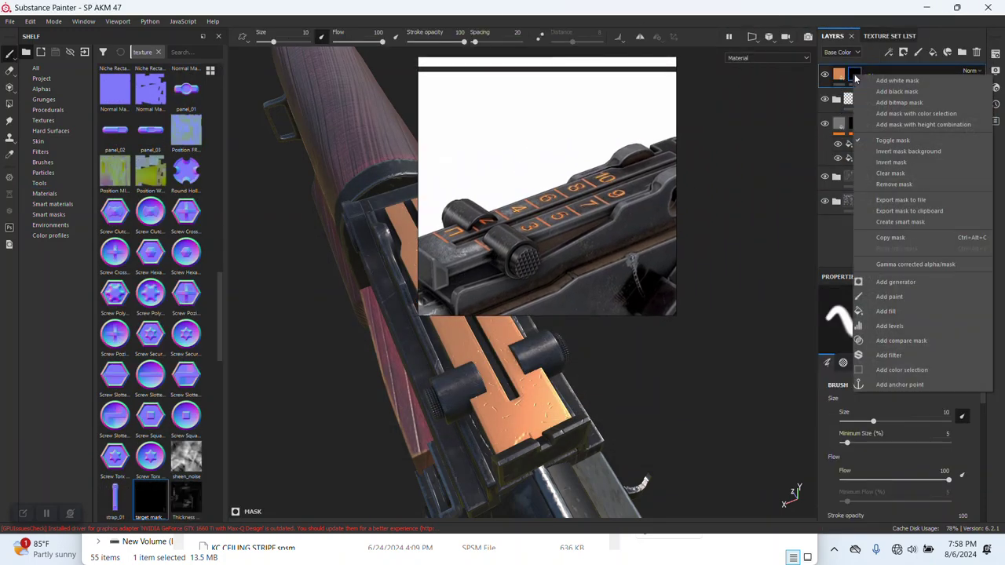
click(890, 102)
right_click(855, 72)
click(886, 308)
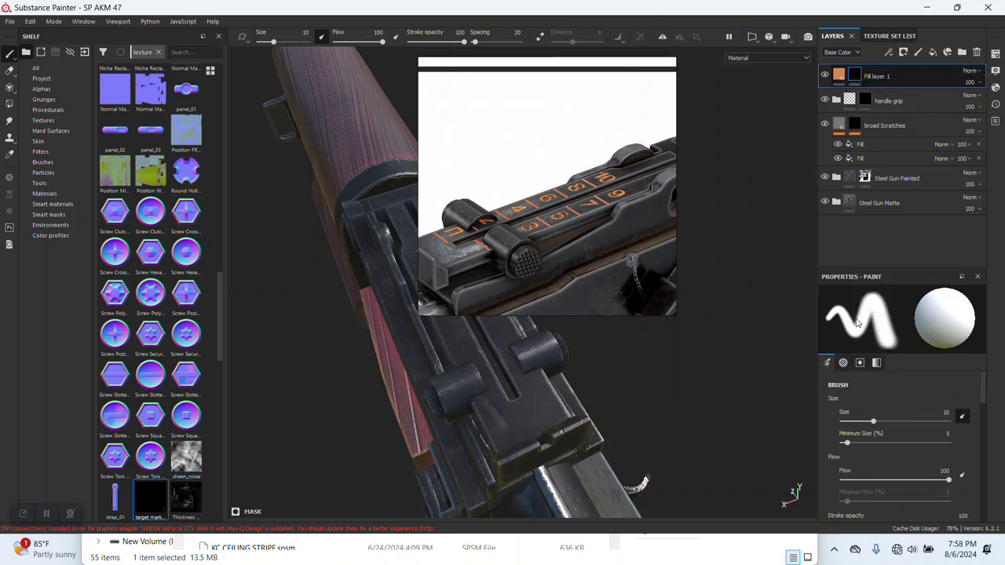
drag(154, 502, 888, 330)
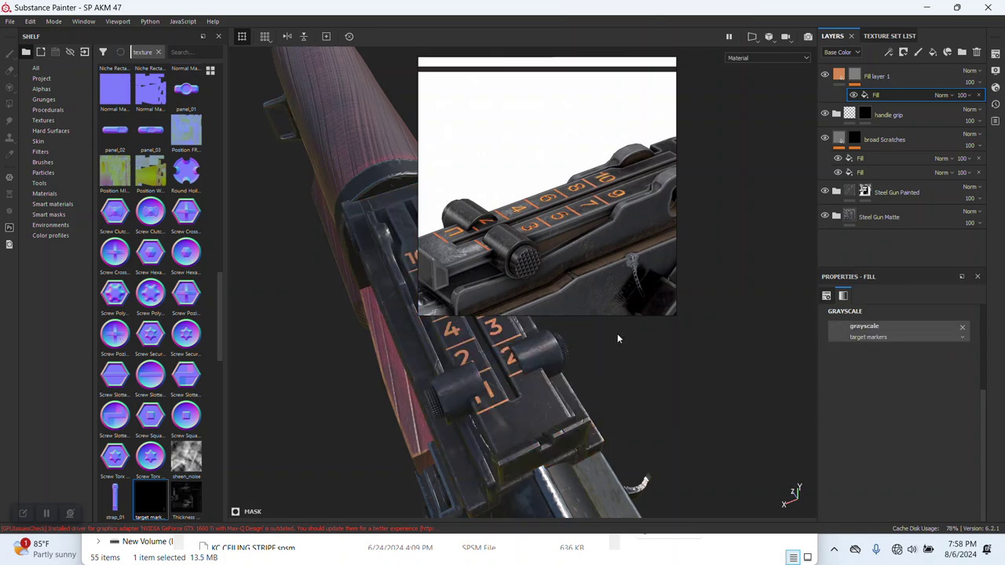
drag(591, 217, 212, 229)
Recess the numbers by setting Fill layer 1's height to -0.48
mouse_move(481, 281)
alt+mouse_down()
mouse_move(498, 337)
mouse_move(509, 312)
alt+mouse_up()
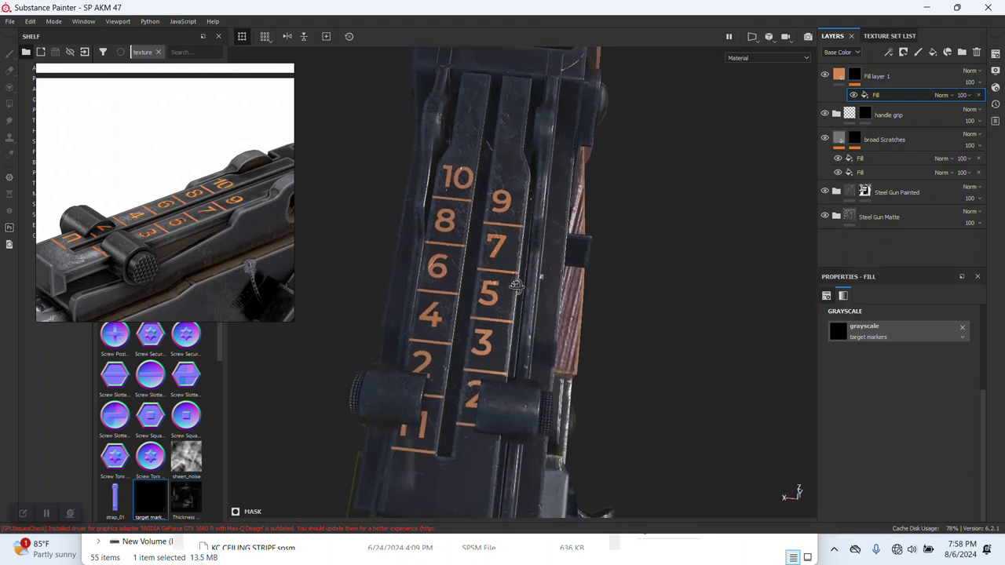
scroll(509, 313, up, 3)
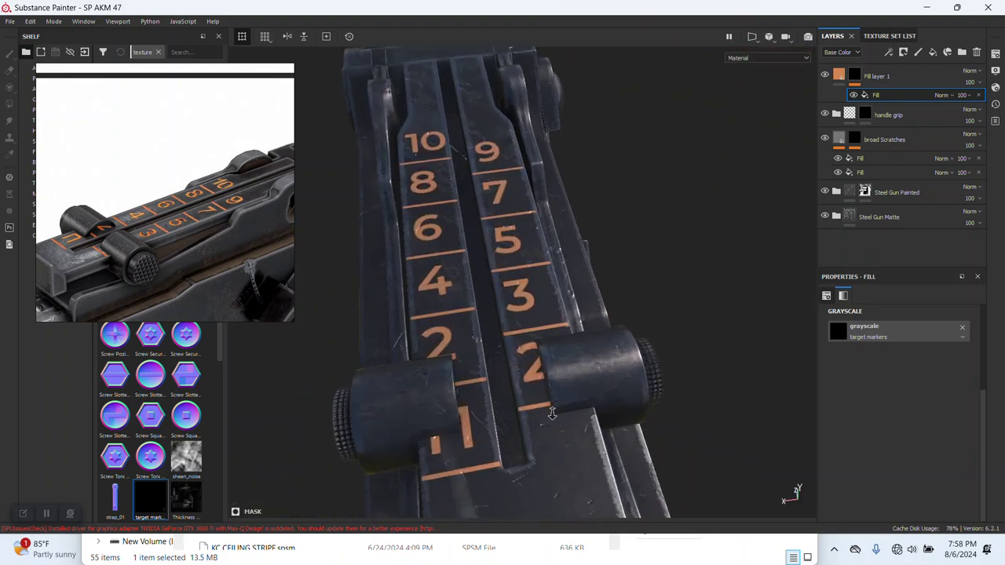
scroll(509, 312, up, 3)
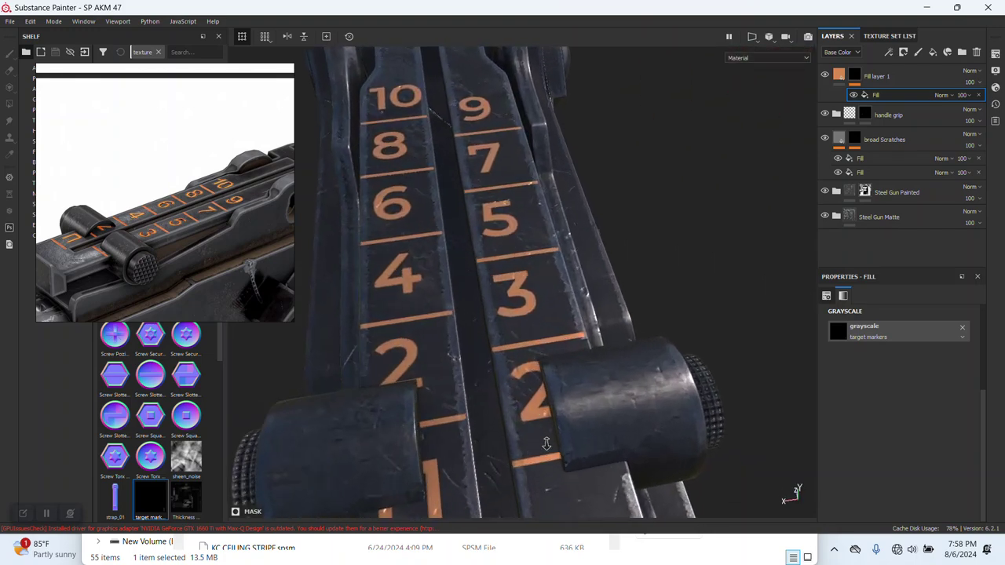
click(840, 76)
scroll(888, 424, down, 5)
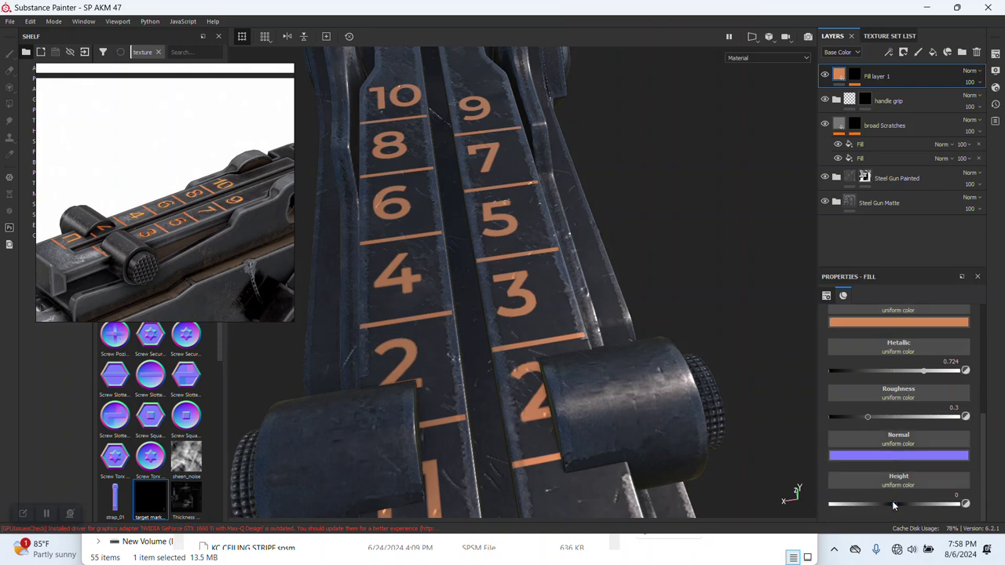
drag(865, 505, 863, 507)
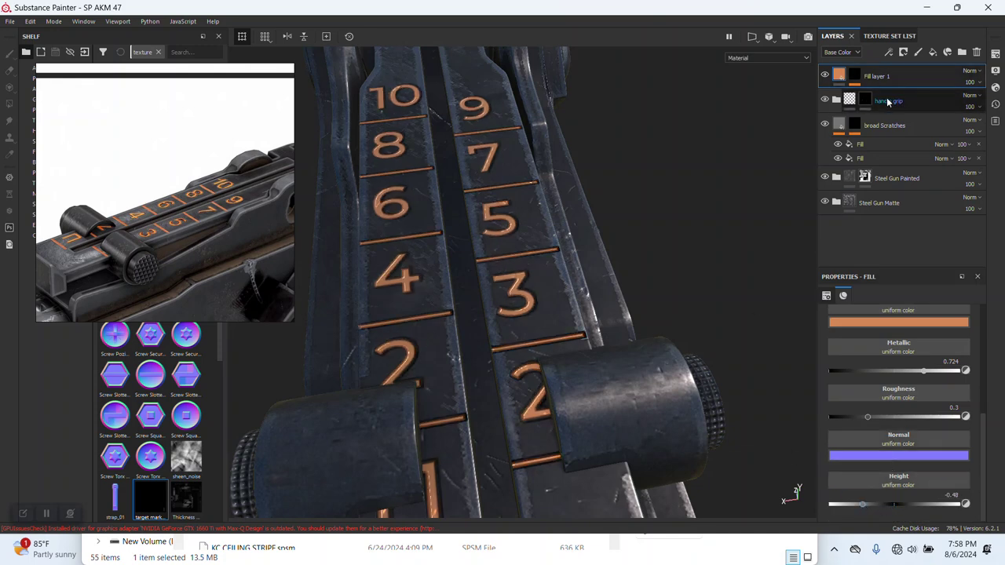
Move Fill layer 1 just above Steel Gun Matte in the layer stack
mouse_move(882, 70)
mouse_down()
mouse_move(892, 158)
mouse_move(853, 200)
mouse_up()
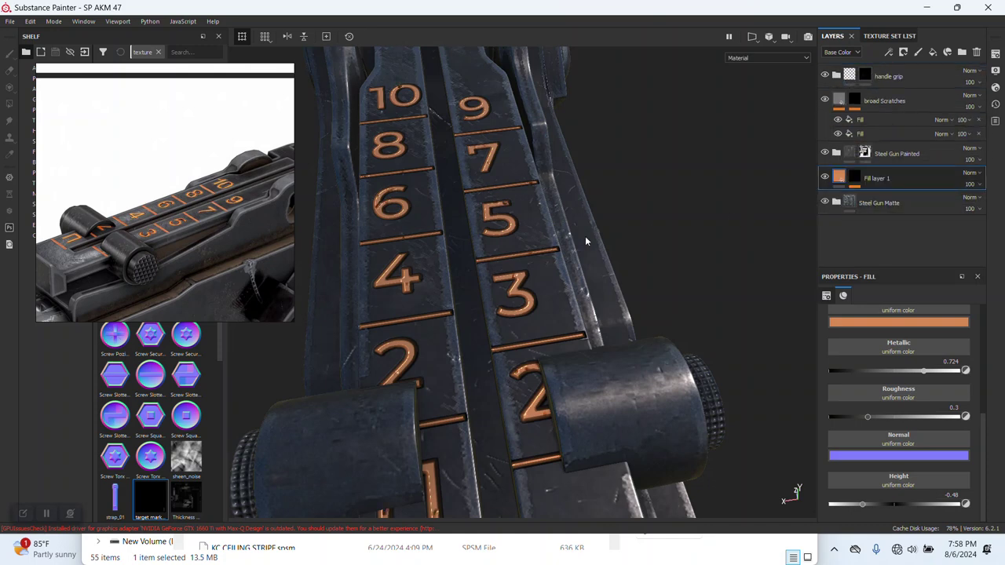
mouse_move(582, 287)
alt+mouse_down()
mouse_move(539, 207)
mouse_move(647, 291)
mouse_move(675, 299)
alt+mouse_up()
mouse_move(878, 179)
mouse_down()
mouse_move(894, 220)
mouse_move(893, 166)
mouse_up()
mouse_move(559, 266)
alt+mouse_down()
mouse_move(544, 282)
mouse_move(605, 108)
mouse_move(550, 165)
mouse_move(593, 242)
mouse_move(640, 228)
alt+mouse_up()
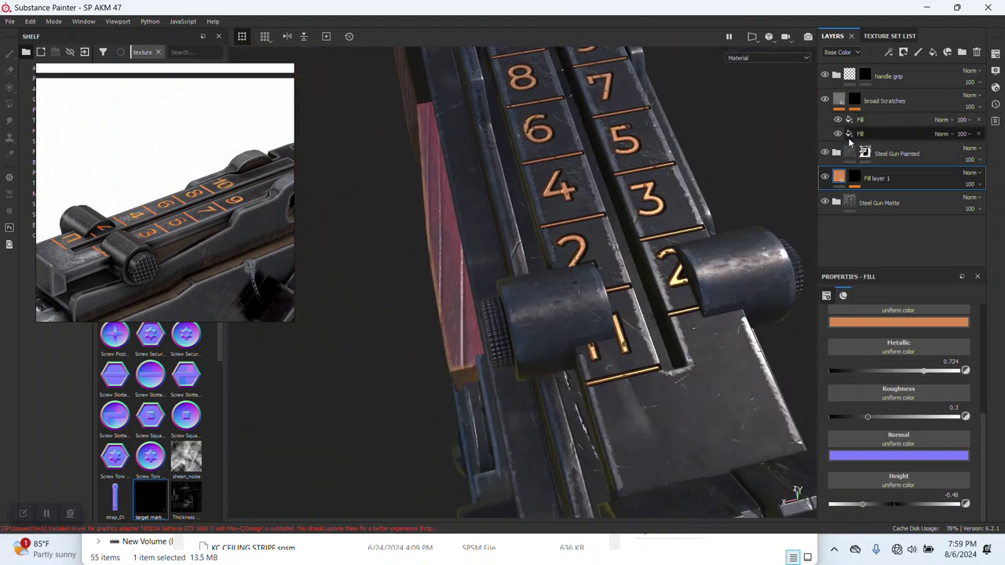
double_click(880, 179)
text(target markers)
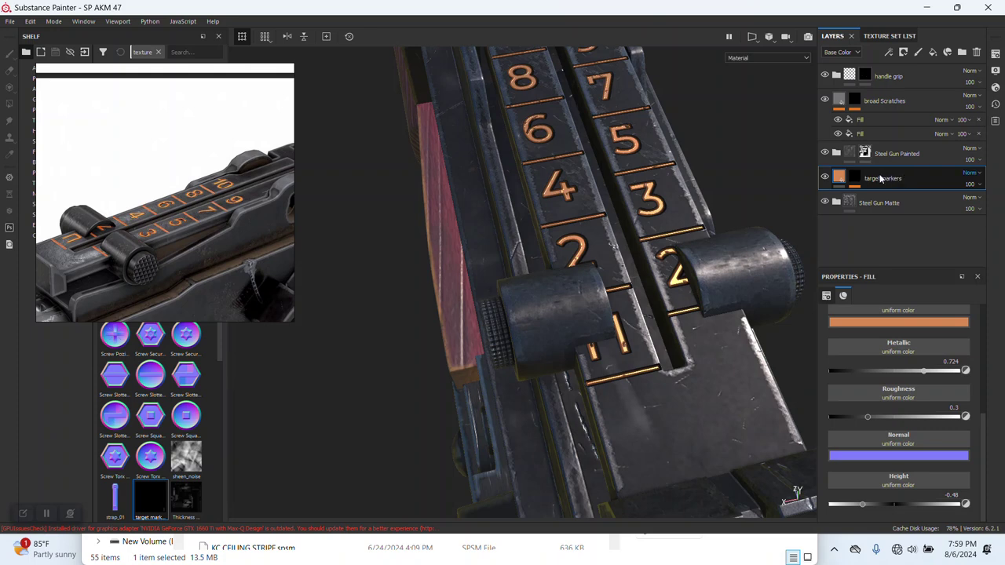
Confirm the layer name 'target markers' and set its roughness to 0.68
key(Return)
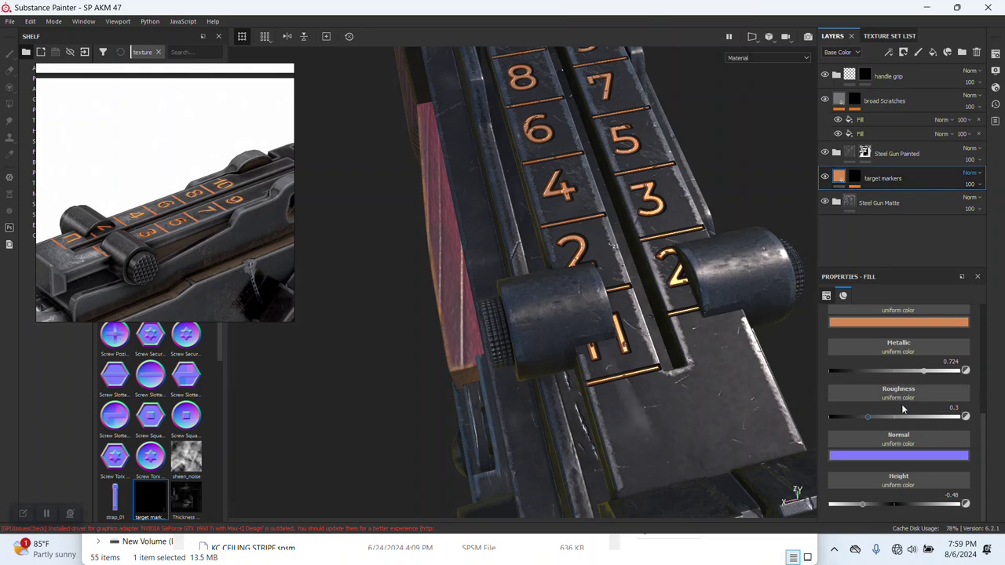
drag(898, 417, 954, 417)
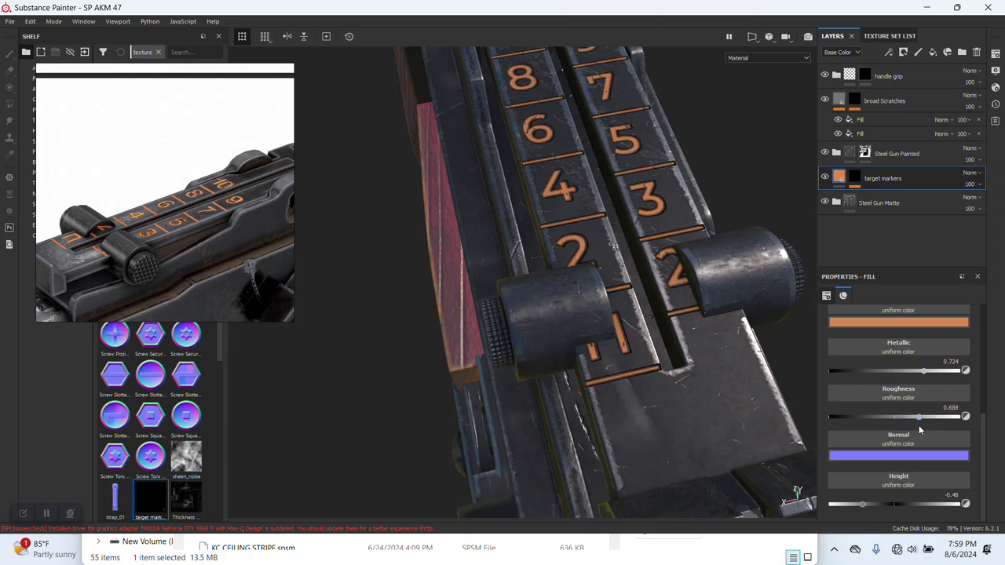
mouse_move(507, 231)
alt+mouse_down()
mouse_move(502, 277)
mouse_move(611, 284)
mouse_move(622, 239)
mouse_move(568, 318)
mouse_move(555, 317)
mouse_move(542, 273)
alt+mouse_up()
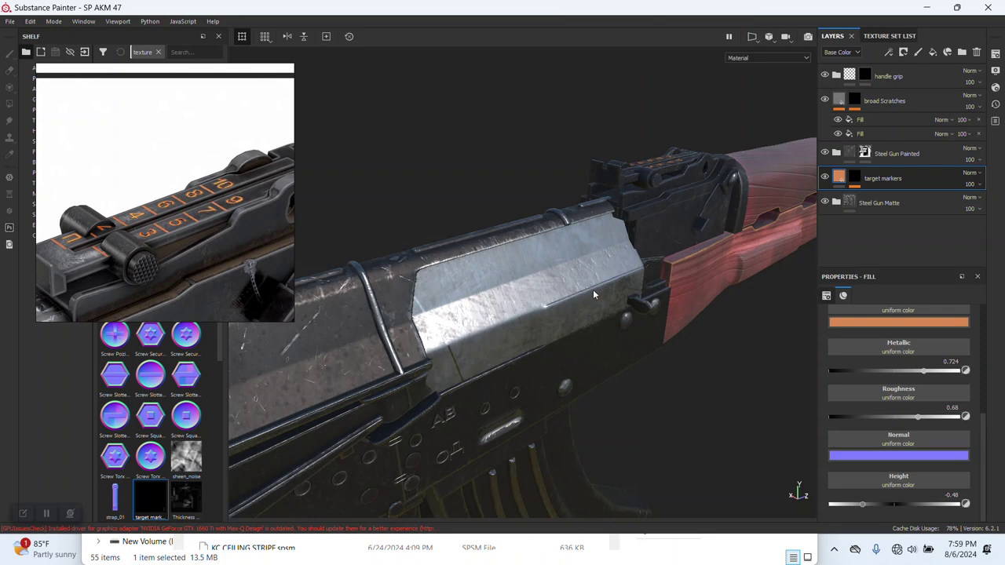
Enable Shadows in Display Settings and frame the barrel and front sight
click(995, 72)
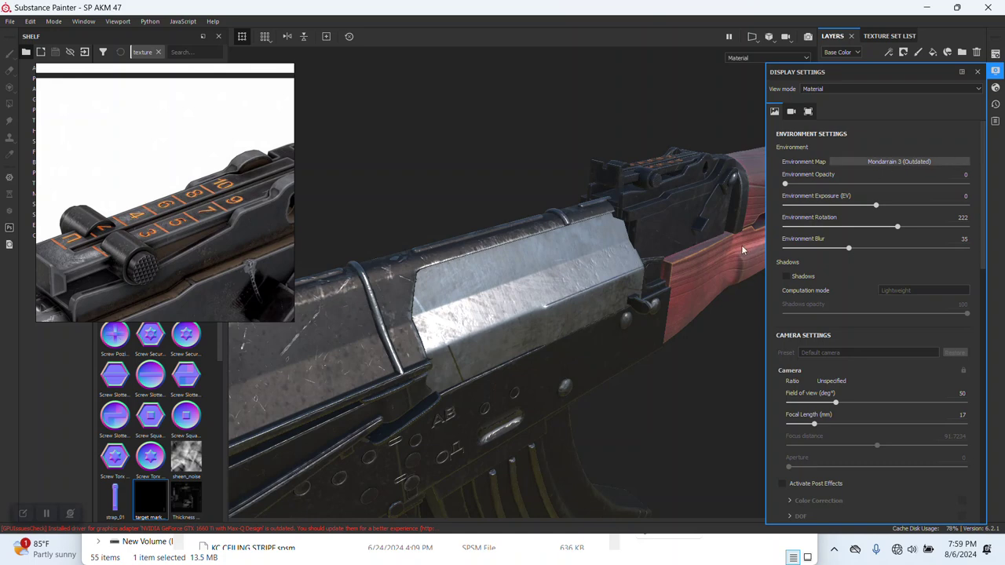
click(786, 276)
mouse_move(571, 393)
alt+mouse_down()
mouse_move(542, 283)
mouse_move(591, 307)
mouse_move(515, 309)
alt+mouse_up()
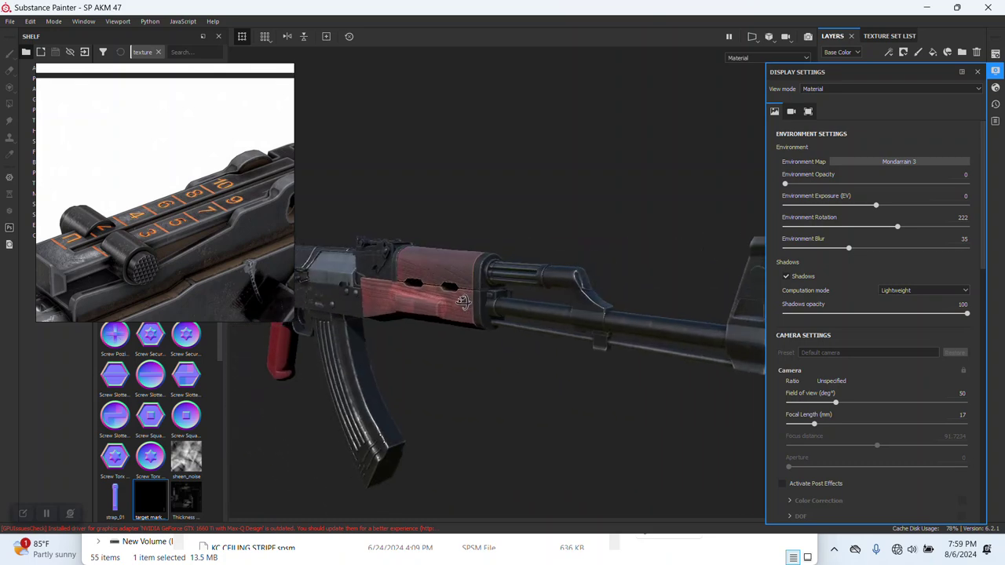
alt+right_drag(515, 310, 547, 402)
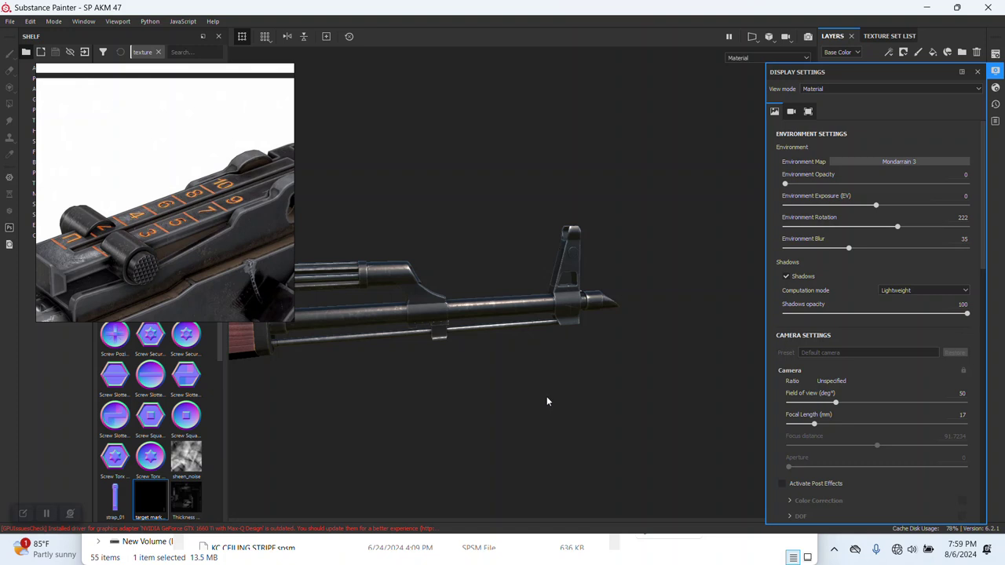
Close Display Settings and zoom the reference view to the muzzle and front sight
click(977, 72)
scroll(222, 210, down, 2)
scroll(205, 200, down, 2)
scroll(189, 189, down, 2)
scroll(176, 178, down, 2)
scroll(177, 178, up, 2)
scroll(157, 235, up, 2)
scroll(181, 204, up, 2)
scroll(196, 182, up, 2)
scroll(173, 173, up, 2)
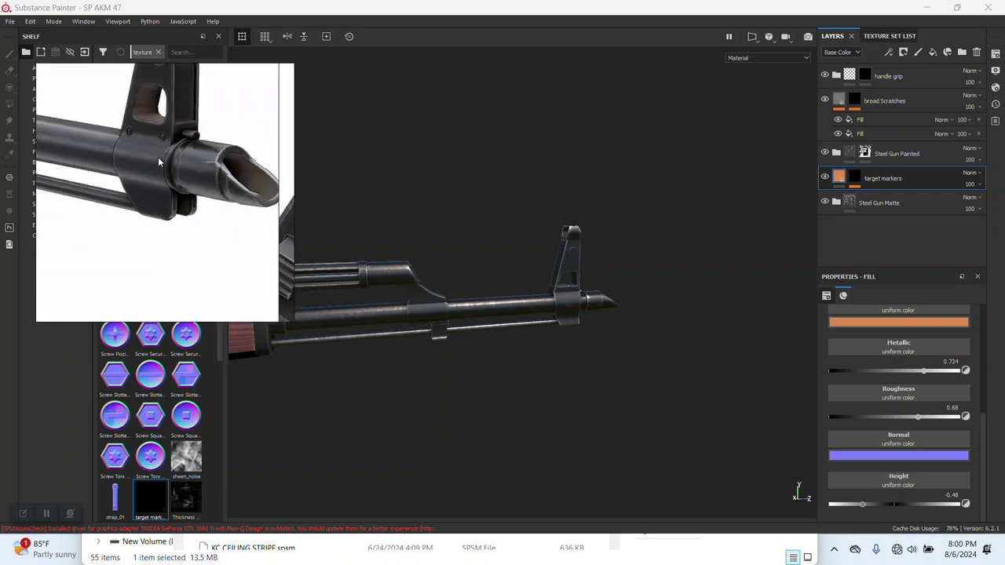
Zoom in closer on the front sight and select the handle grip layer
scroll(158, 158, up, 2)
scroll(176, 207, up, 2)
scroll(206, 214, up, 1)
scroll(481, 320, up, 2)
scroll(584, 354, up, 2)
scroll(534, 322, up, 2)
scroll(526, 314, up, 2)
scroll(525, 338, up, 2)
scroll(524, 364, up, 2)
scroll(558, 416, up, 2)
scroll(558, 422, up, 2)
scroll(537, 393, up, 1)
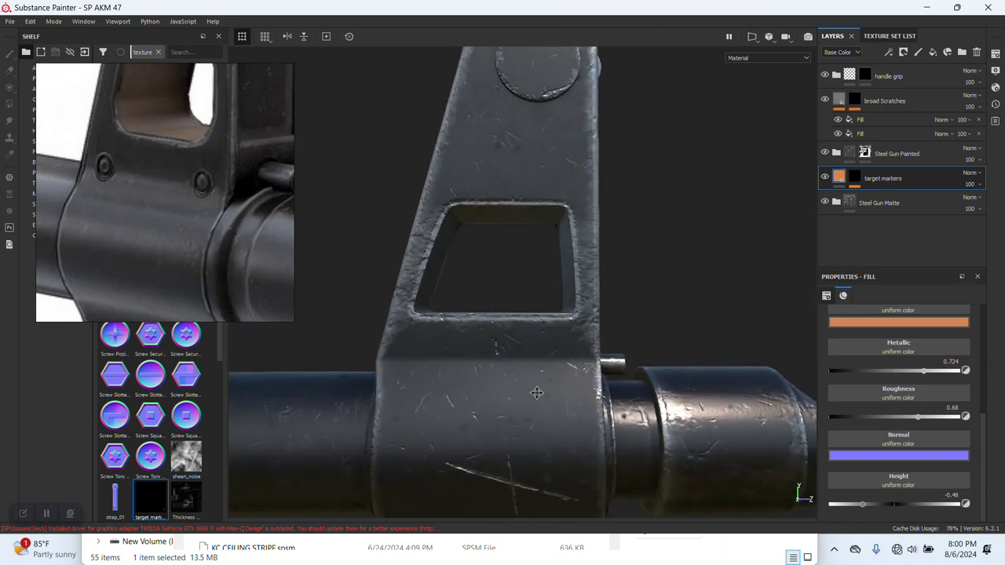
drag(157, 251, 330, 245)
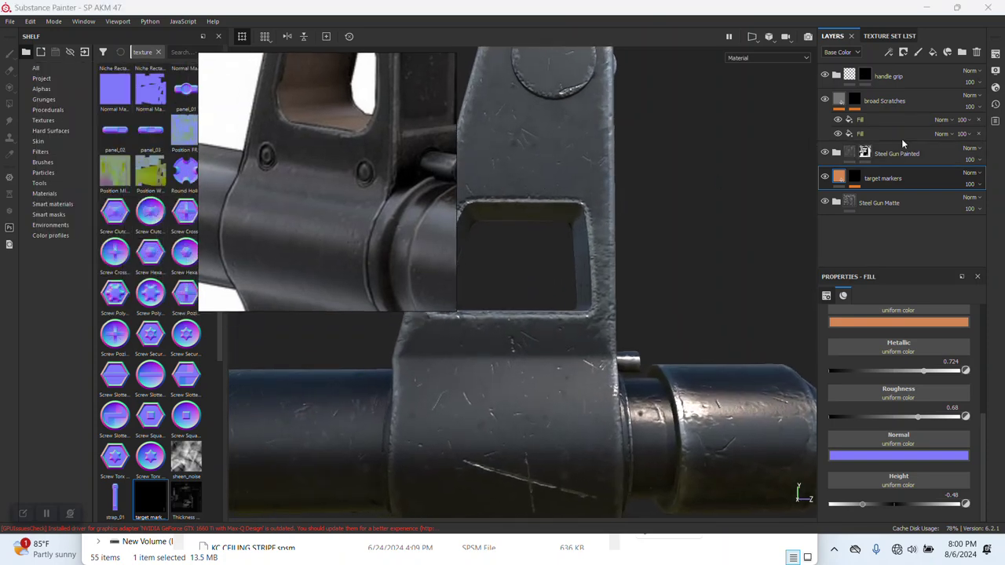
click(917, 77)
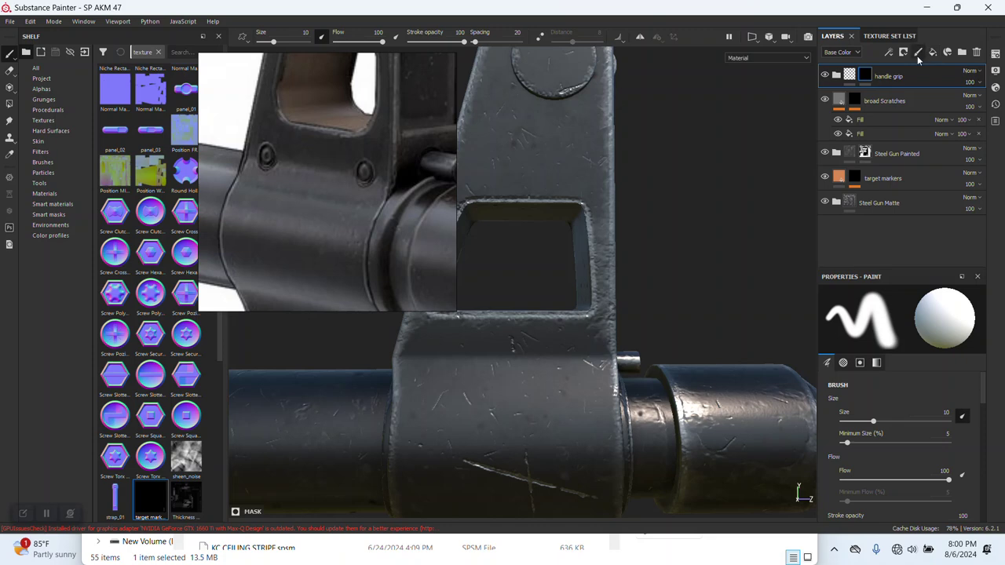
Add a new empty paint layer, Layer 1, and move the floating reference image aside
click(918, 51)
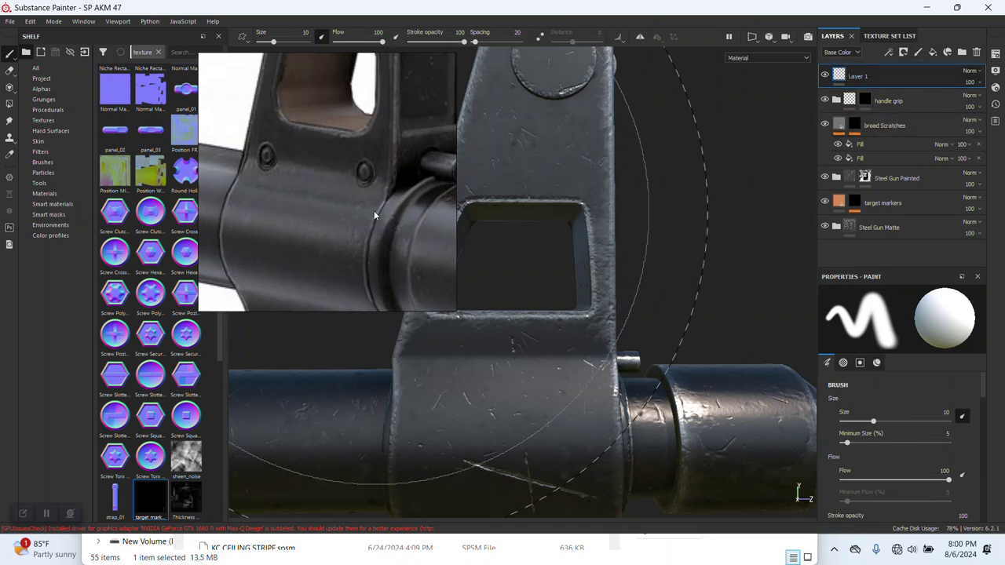
drag(884, 77, 888, 78)
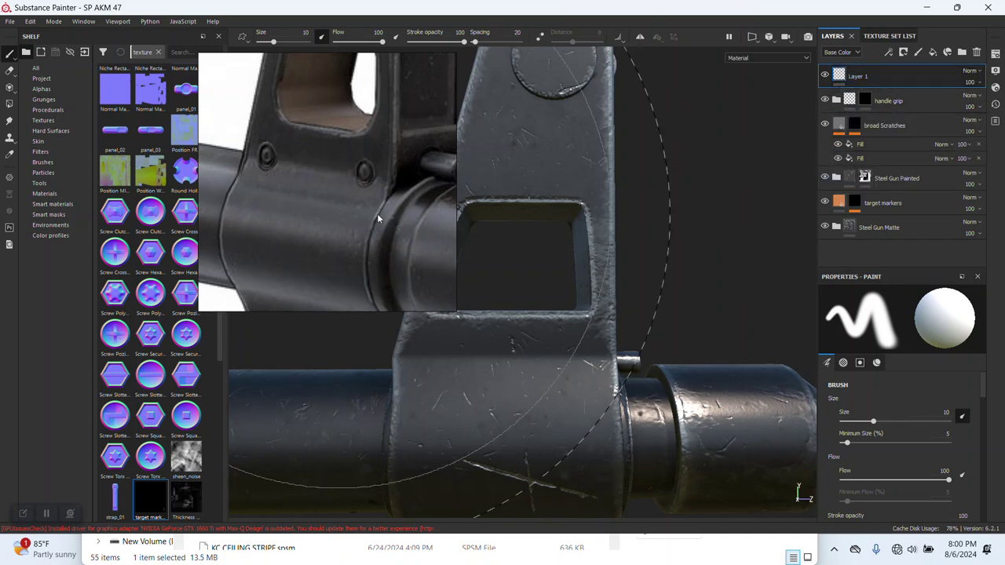
drag(377, 213, 831, 99)
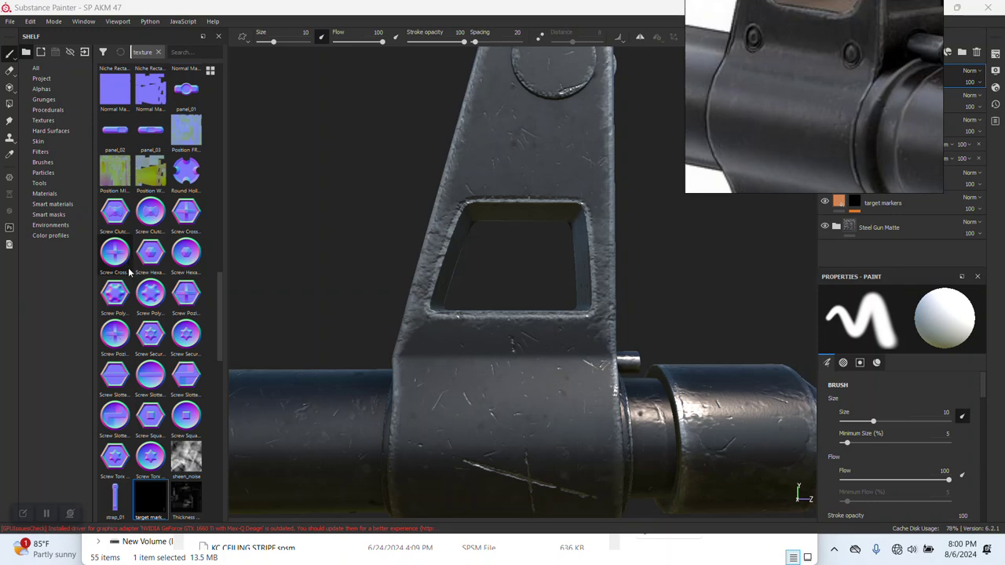
Find and pick the vent_20 stamp in the Shelf, moving the reference image off the layers
scroll(136, 271, down, 5)
scroll(143, 282, down, 5)
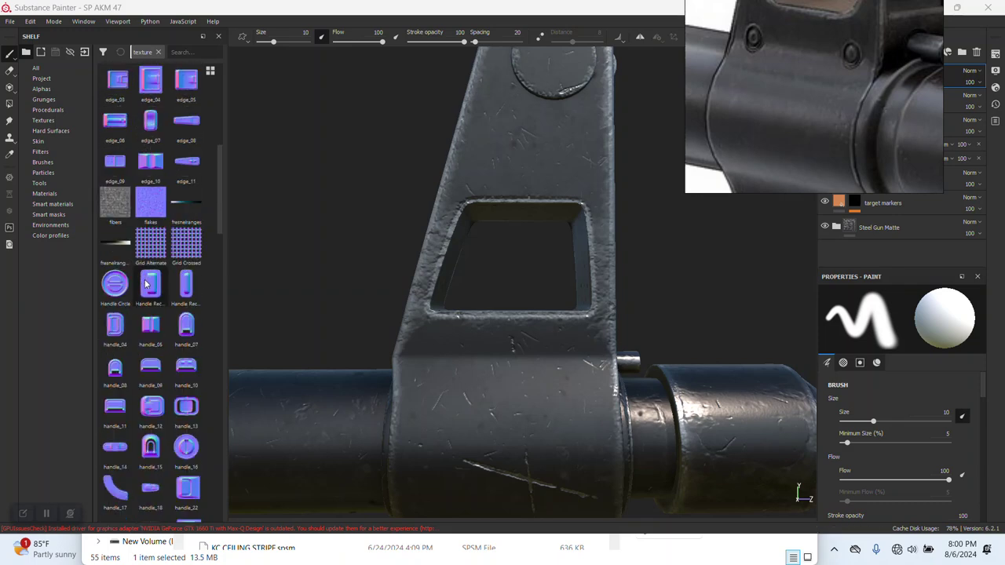
scroll(144, 284, up, 5)
scroll(144, 284, up, 3)
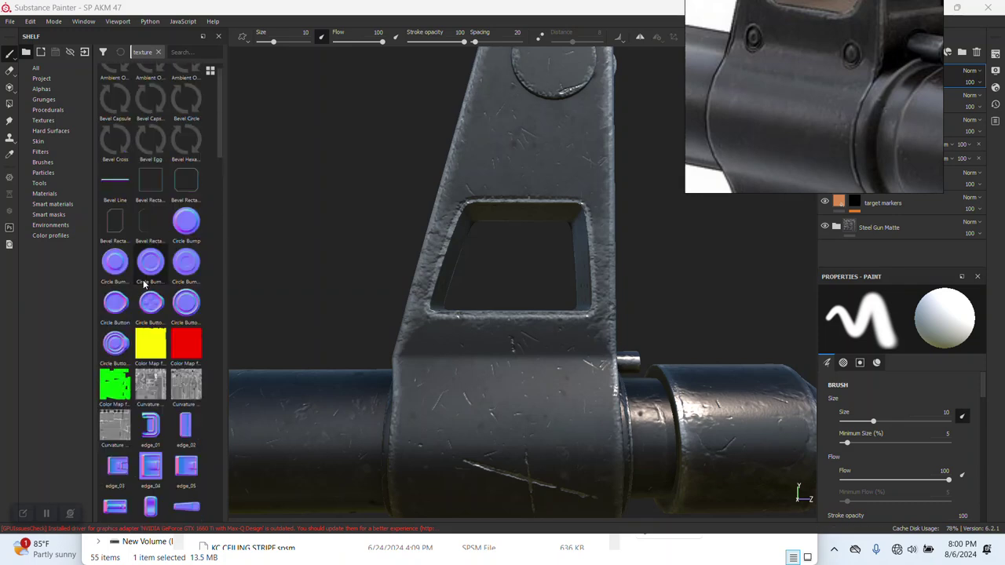
scroll(144, 284, up, 1)
scroll(144, 284, down, 5)
scroll(144, 284, down, 5)
scroll(143, 285, down, 5)
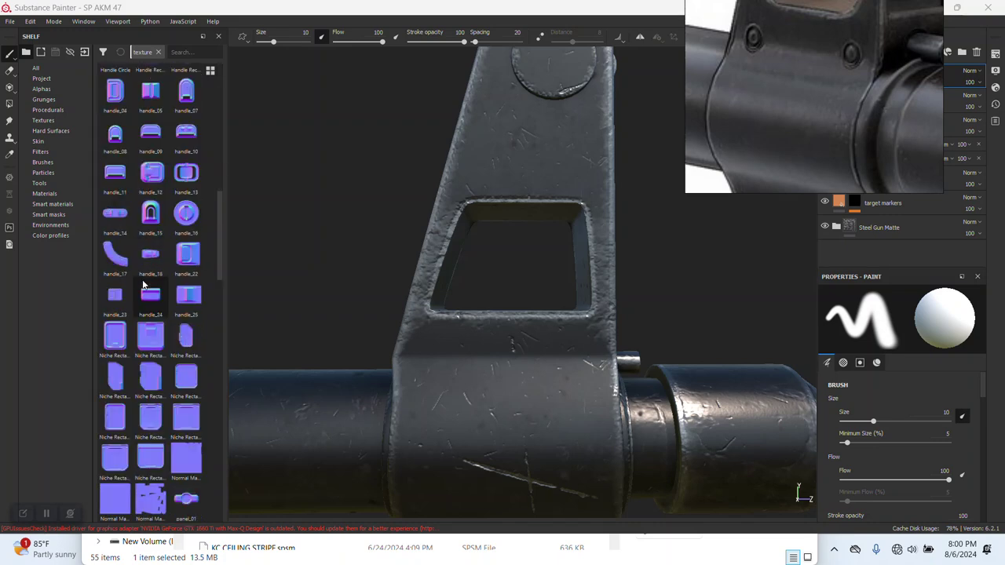
scroll(143, 284, down, 5)
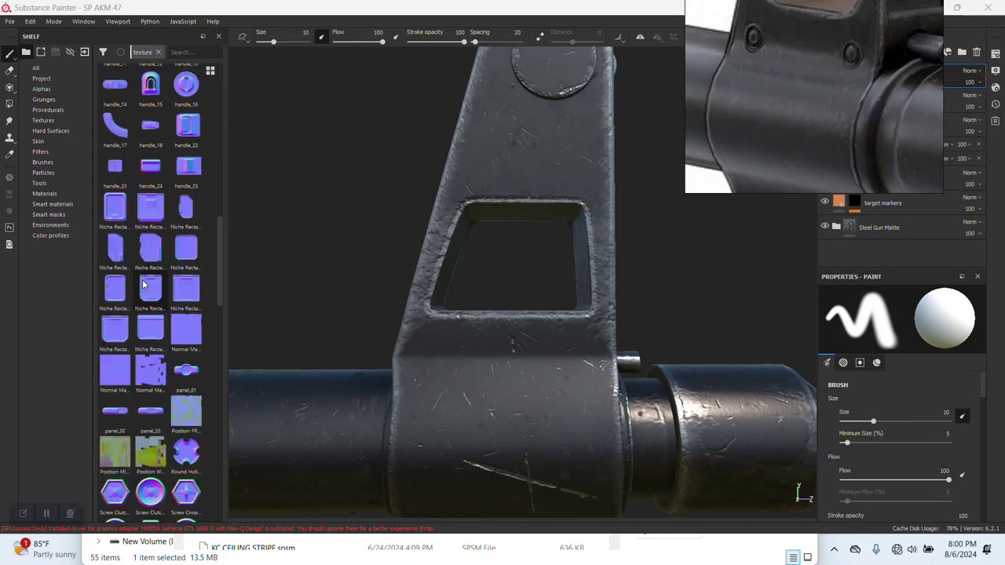
scroll(144, 284, down, 5)
scroll(143, 284, down, 5)
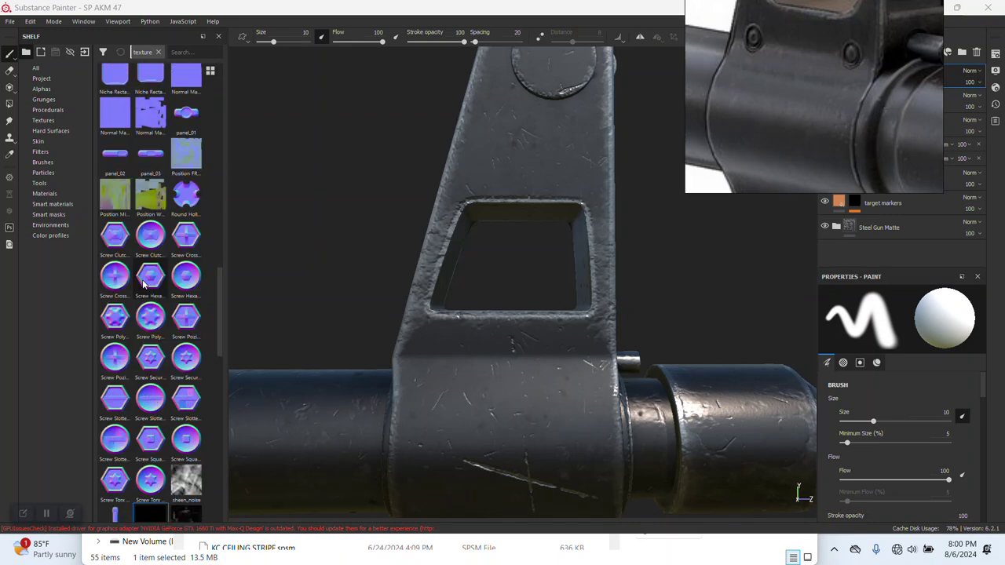
scroll(143, 284, down, 5)
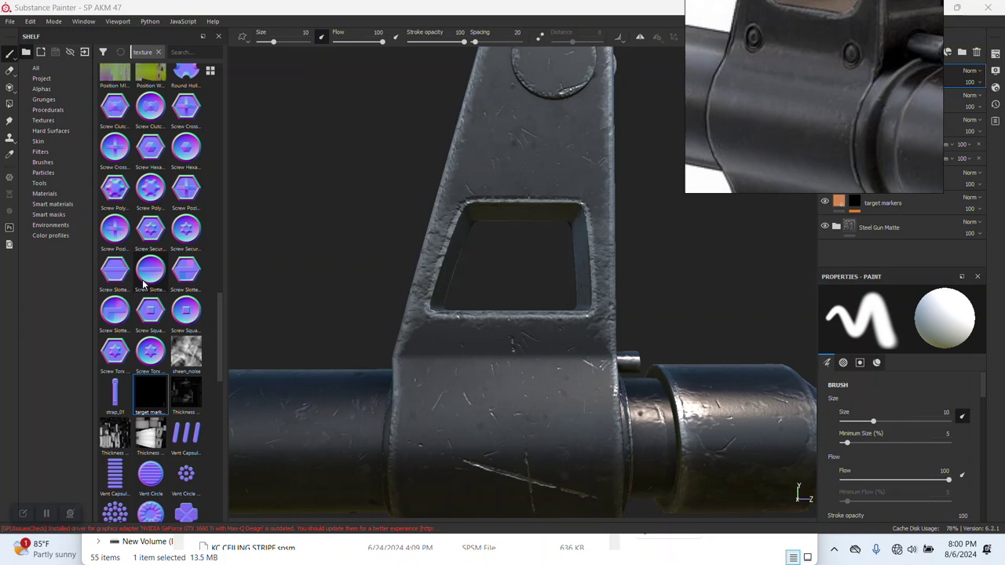
scroll(143, 284, down, 5)
scroll(143, 285, down, 5)
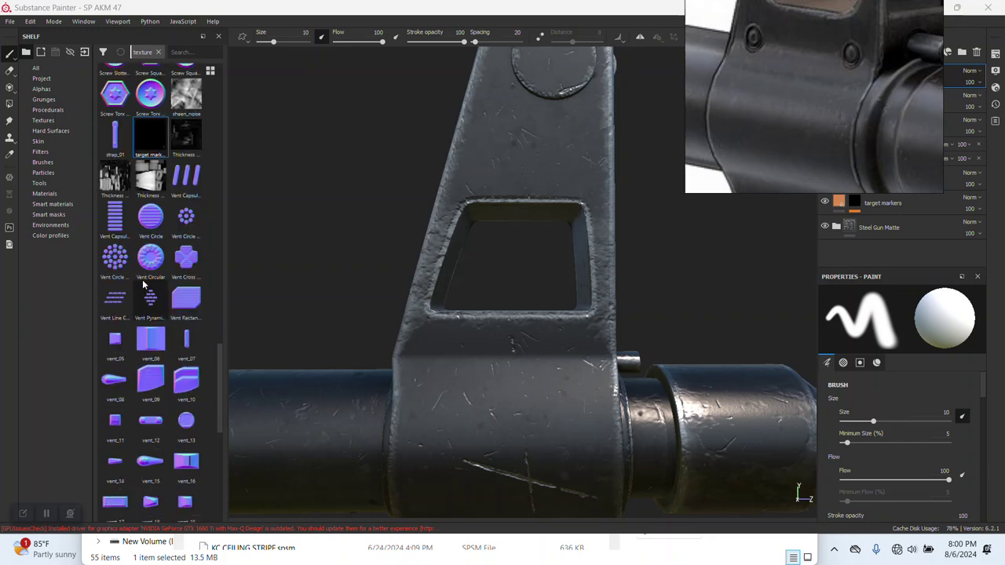
scroll(142, 280, down, 5)
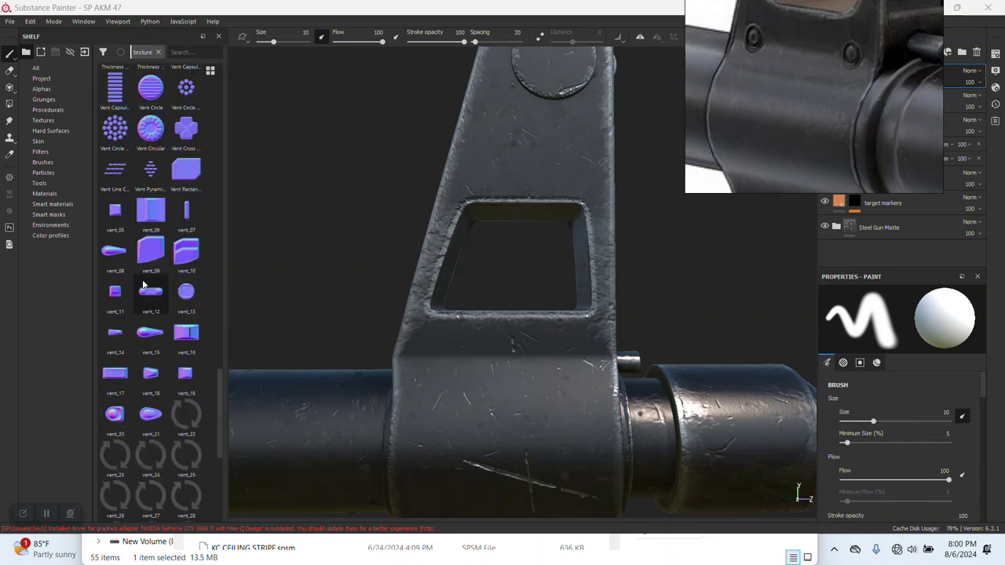
scroll(143, 285, down, 10)
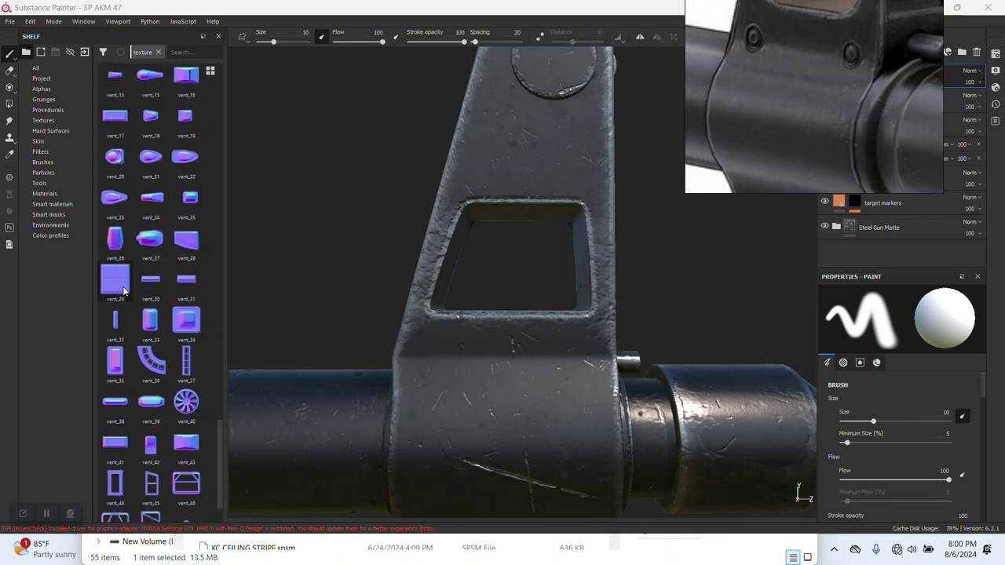
click(116, 160)
drag(751, 172, 420, 125)
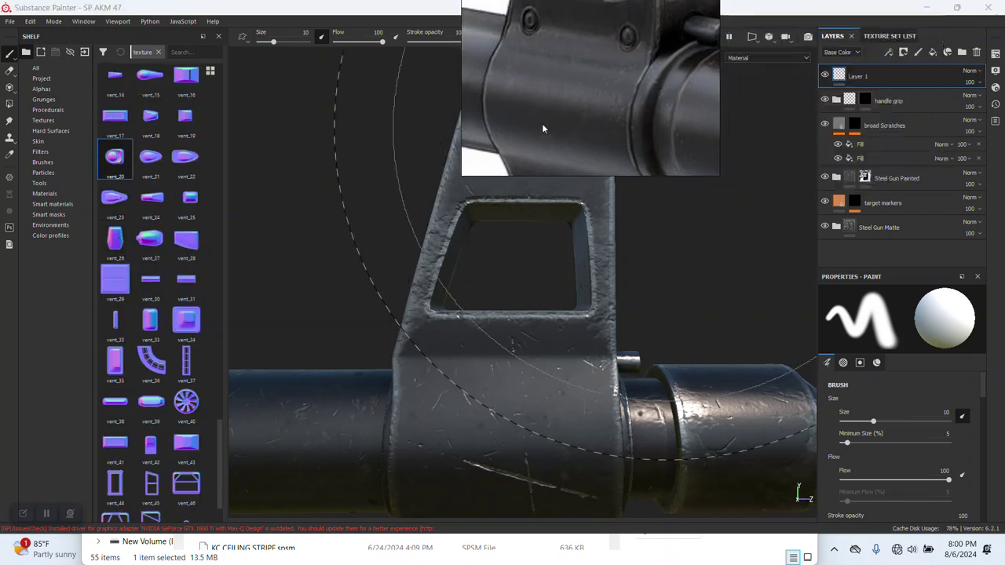
Load vent_20 from the Shelf as the brush's Normal detail
scroll(887, 484, down, 5)
scroll(885, 483, down, 5)
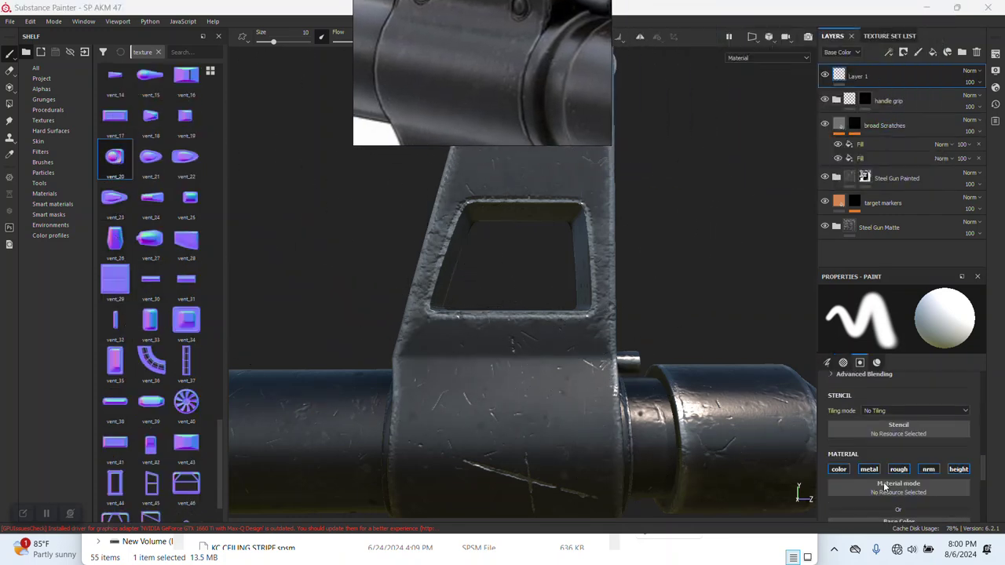
scroll(883, 481, down, 5)
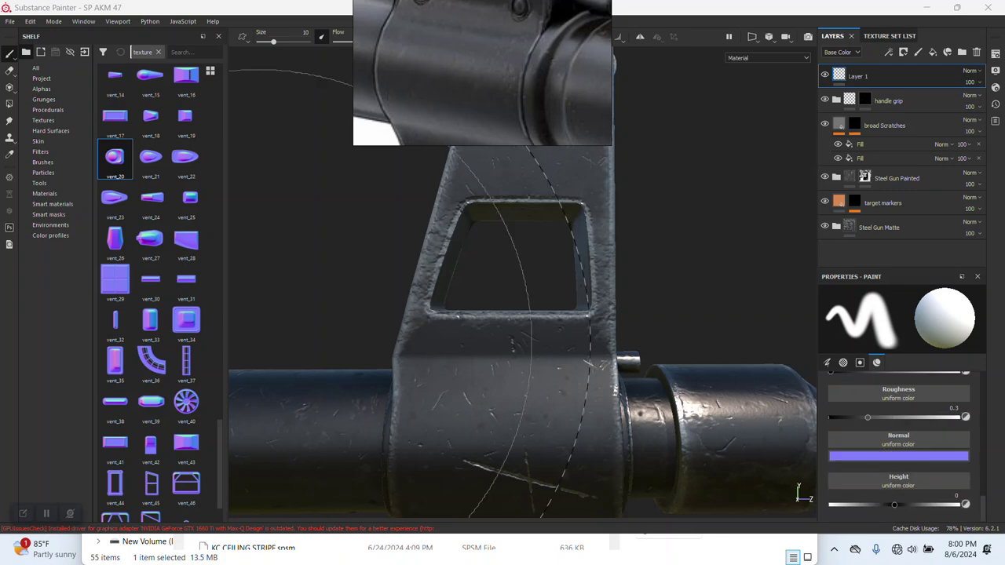
drag(116, 161, 824, 407)
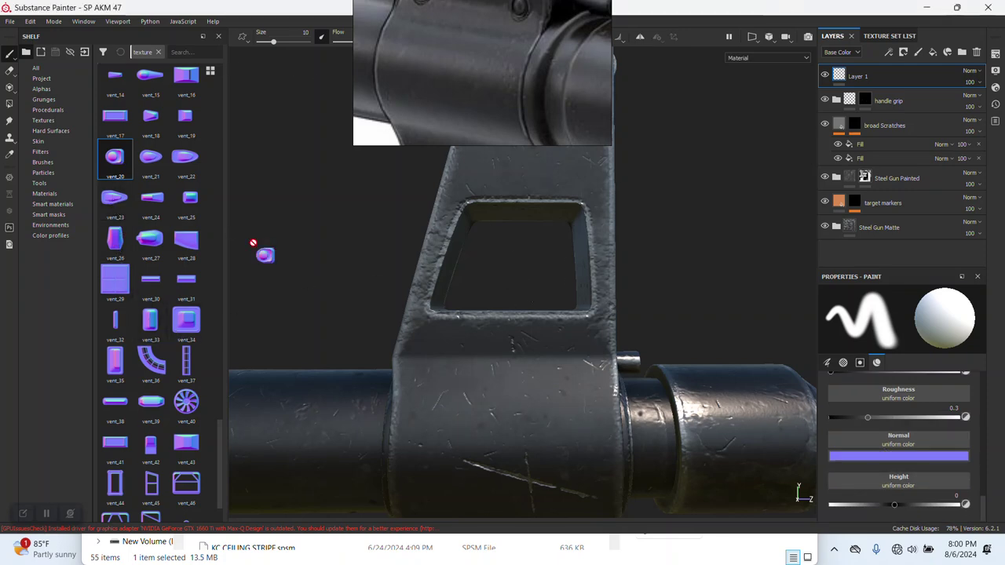
drag(887, 447, 896, 455)
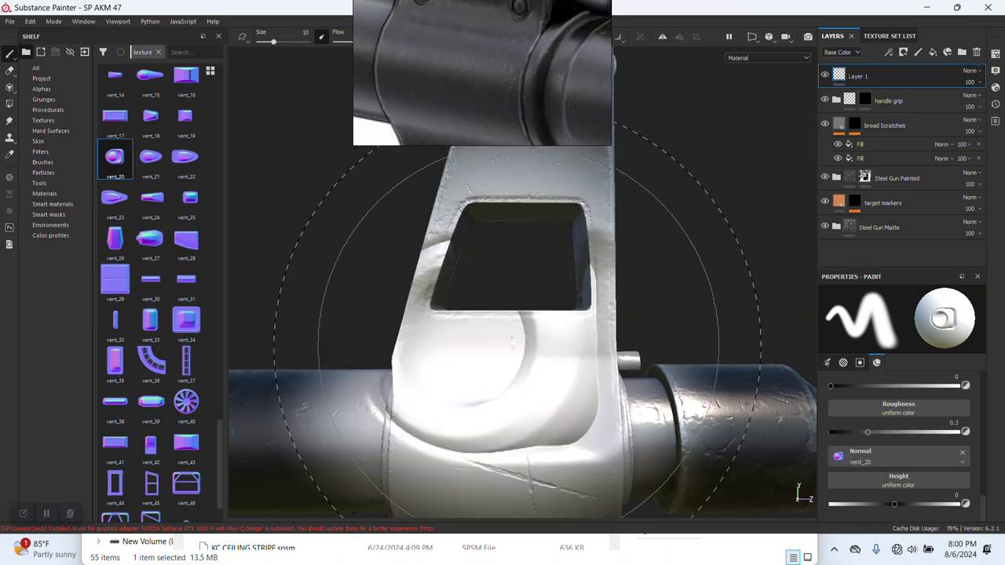
Reduce the brush size to about 1.86, test-stamp the vent on the gas block, and undo it
scroll(861, 462, up, 2)
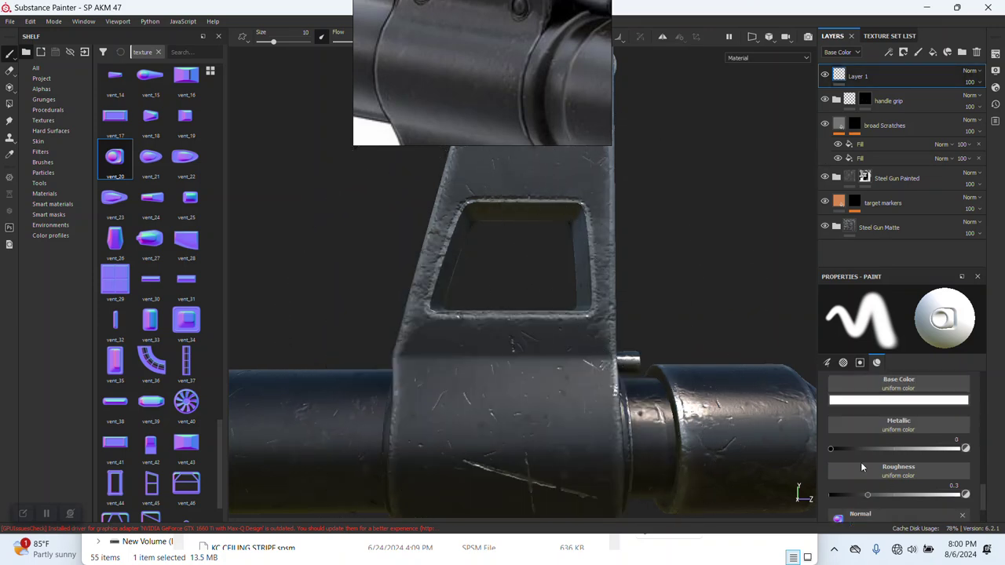
scroll(861, 462, up, 2)
scroll(848, 471, up, 1)
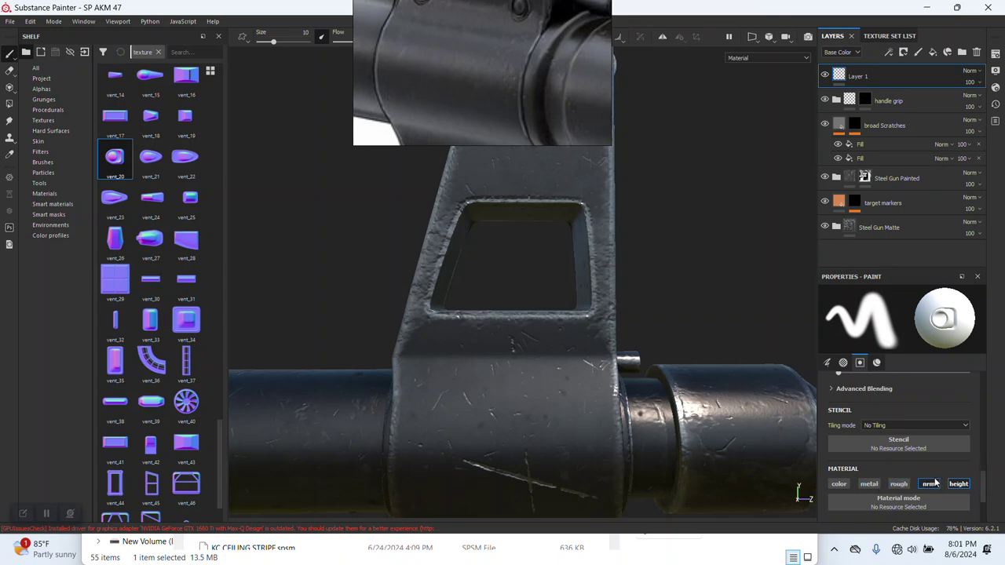
ctrl+right_drag(481, 330, 439, 330)
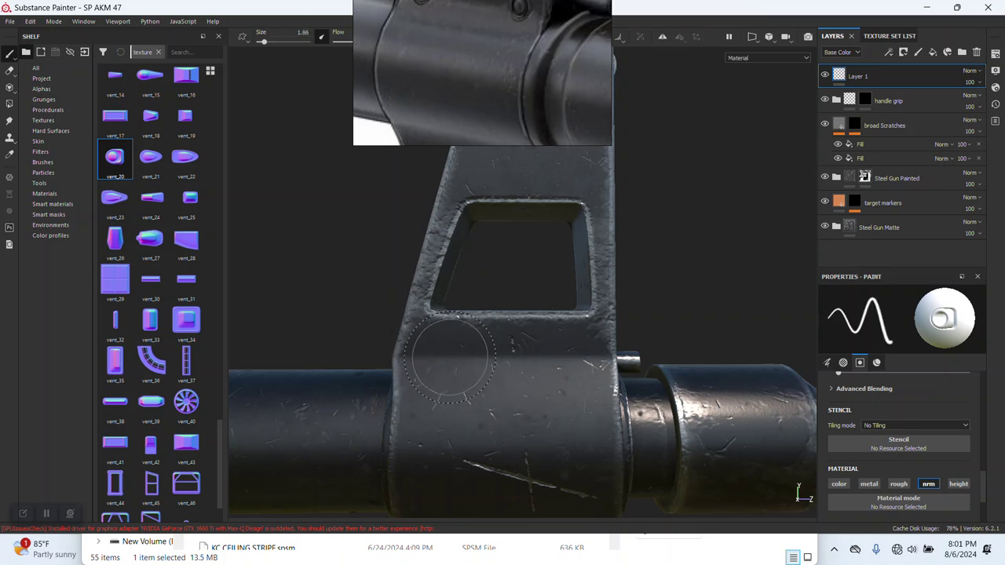
scroll(472, 358, up, 2)
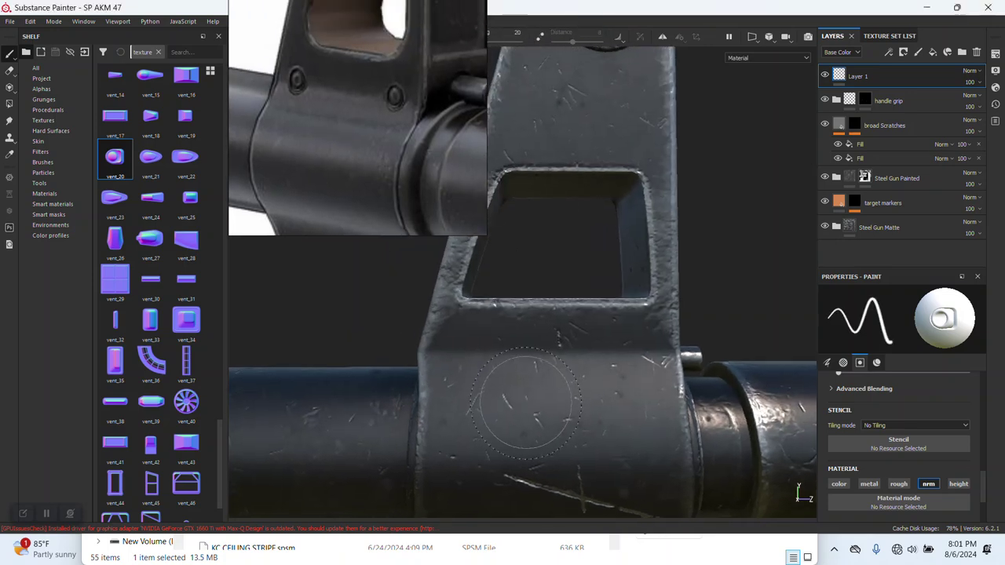
scroll(493, 357, up, 1)
click(469, 344)
key(ctrl+z)
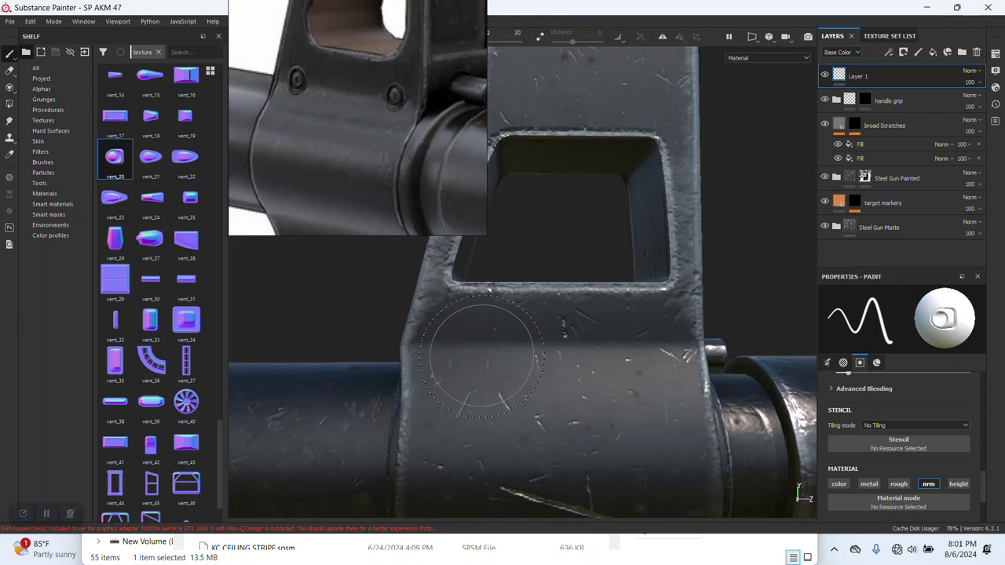
Shrink the vent brush to fit the gas block and undo a test stamp
ctrl+right_drag(482, 358, 455, 357)
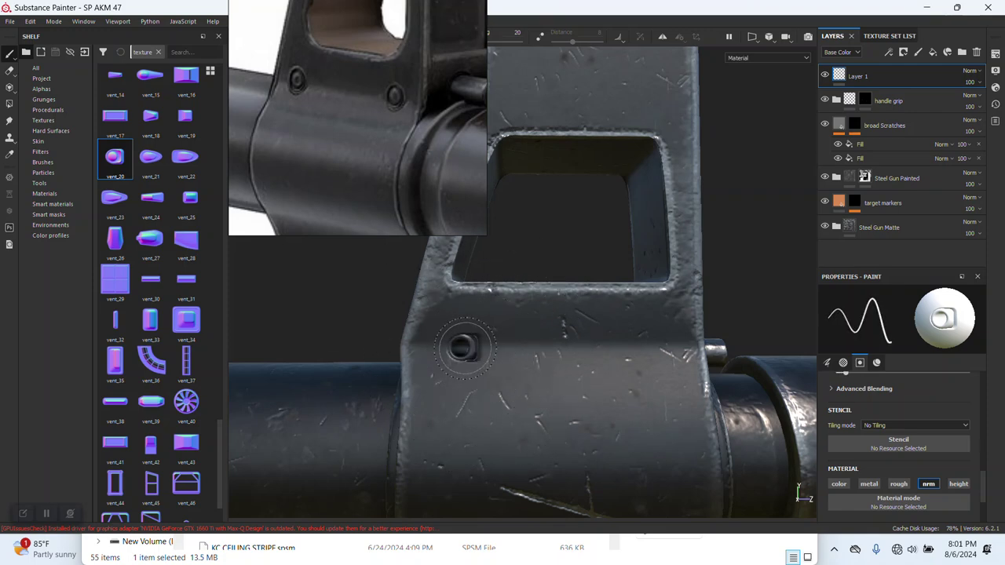
scroll(879, 425, up, 3)
scroll(880, 426, up, 2)
scroll(880, 425, up, 2)
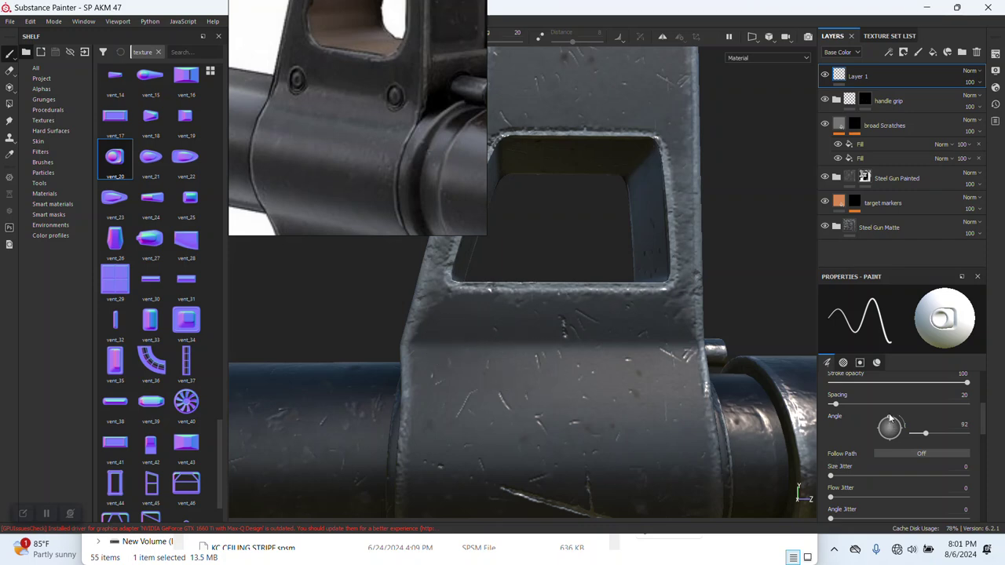
click(459, 351)
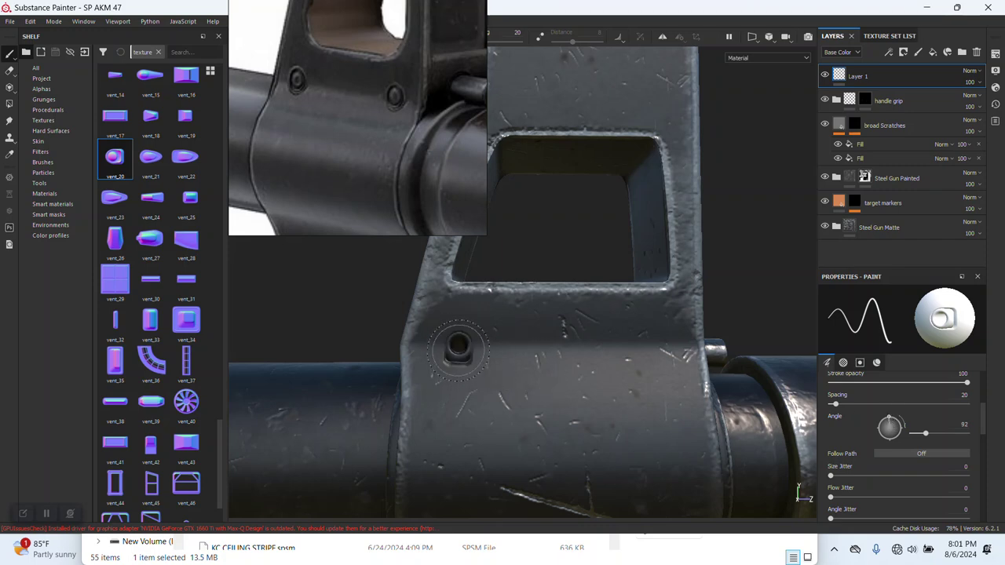
key(ctrl+z)
Enable mirror symmetry, undo another test stamp, and rotate the brush angle to 109°
click(661, 38)
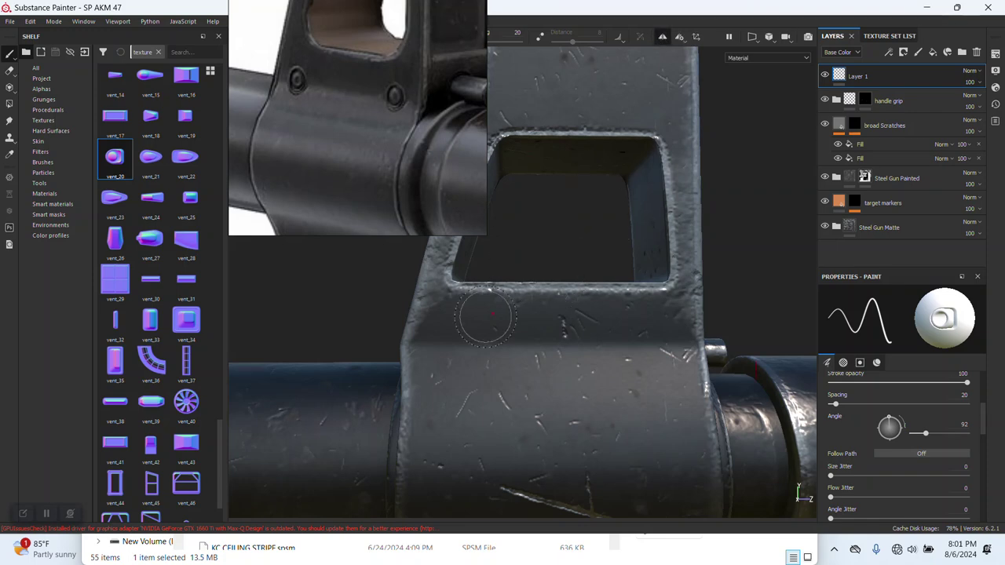
click(460, 350)
key(ctrl+z)
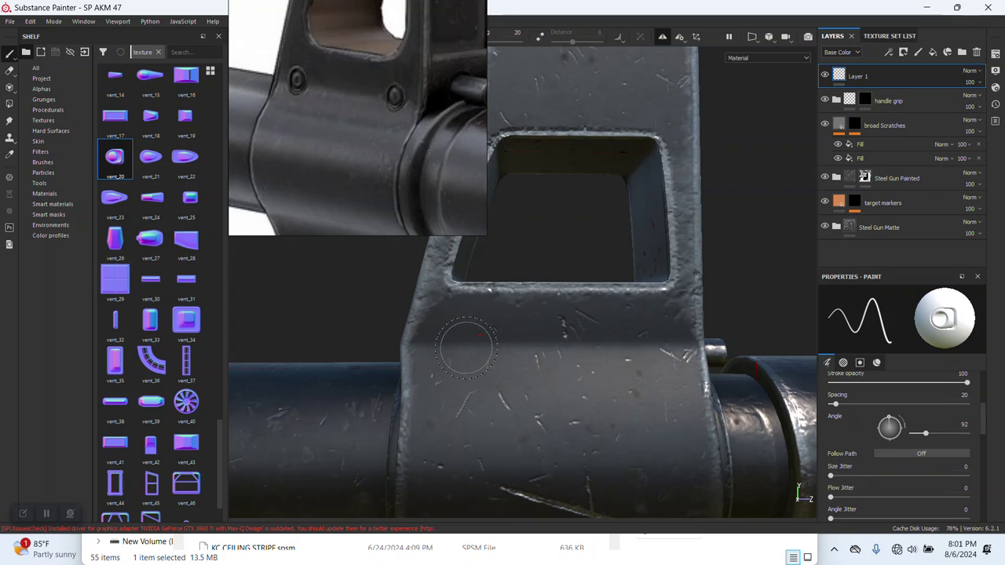
ctrl+drag(450, 335, 454, 340)
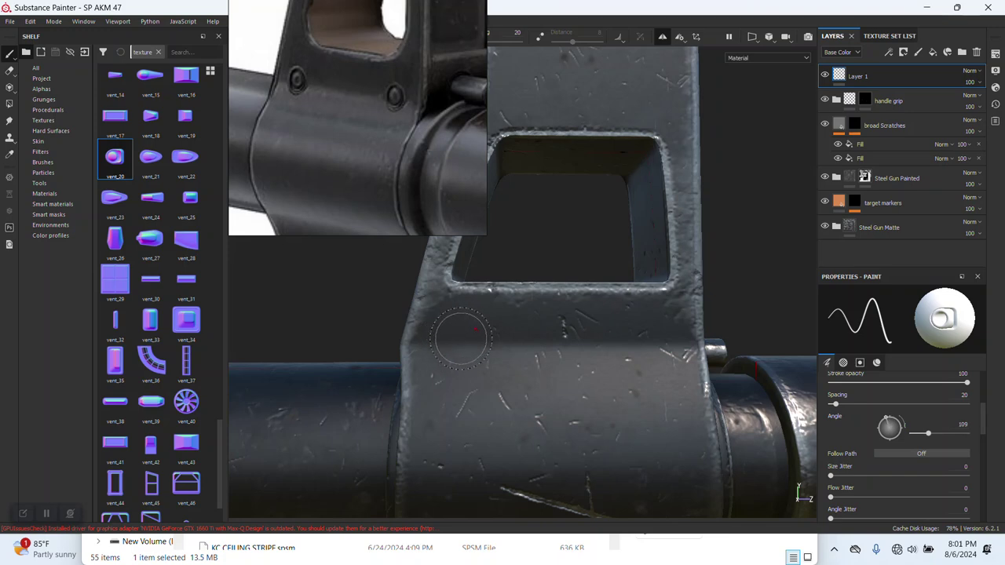
ctrl+right_drag(462, 338, 462, 338)
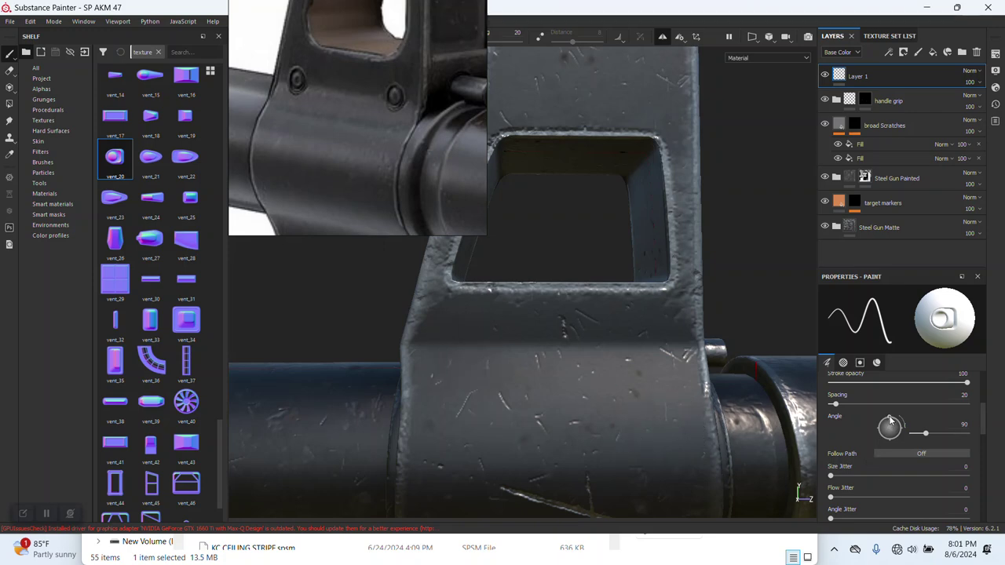
Stamp matching vent_20 screw holes on the left and right sides of the sight block
click(464, 354)
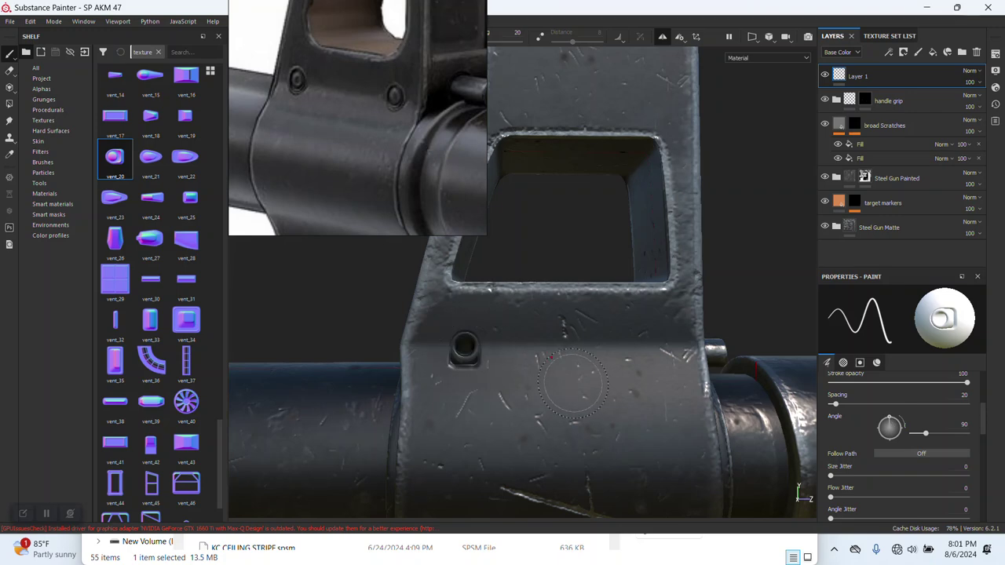
key(ctrl+z)
click(466, 347)
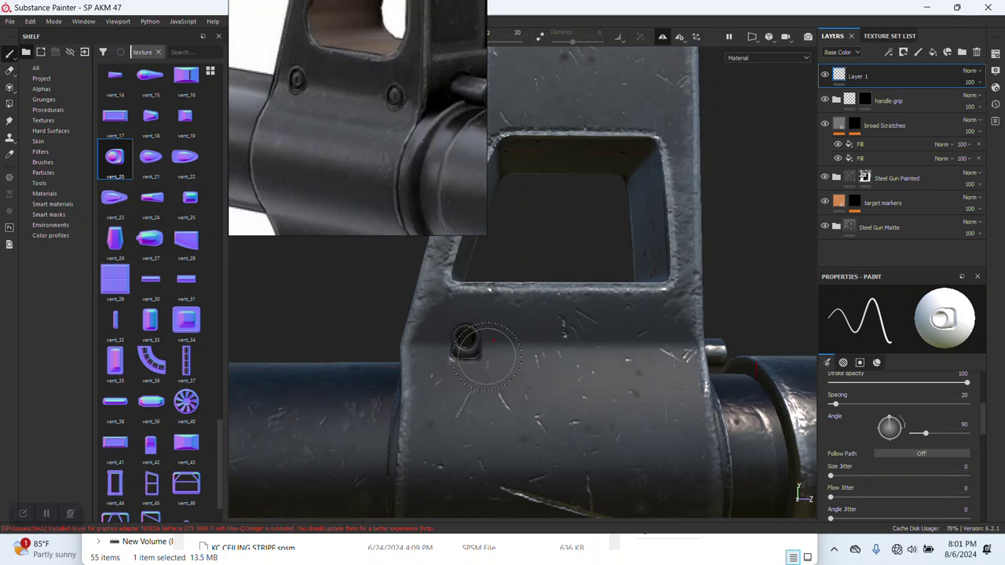
key(ctrl+z)
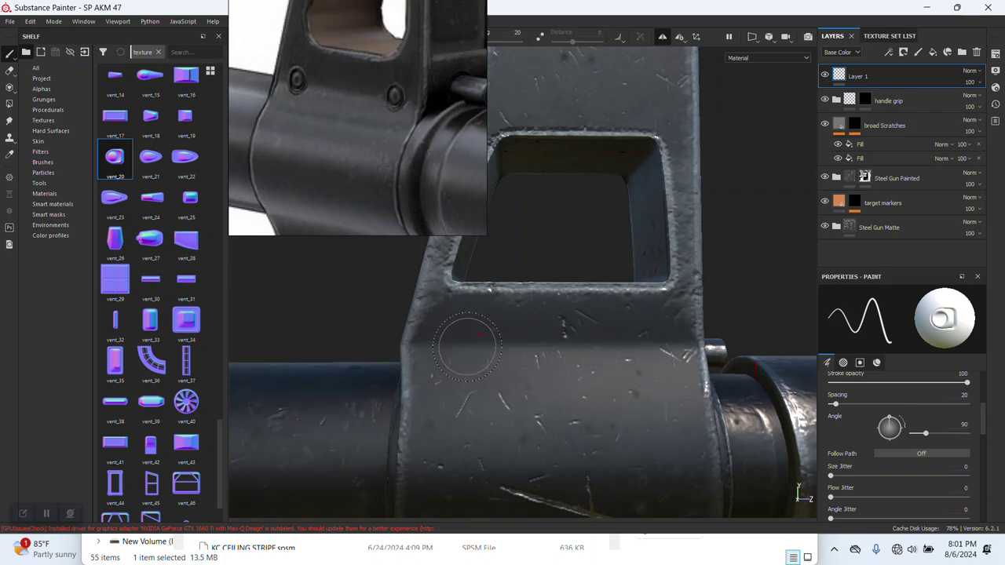
click(468, 347)
click(633, 349)
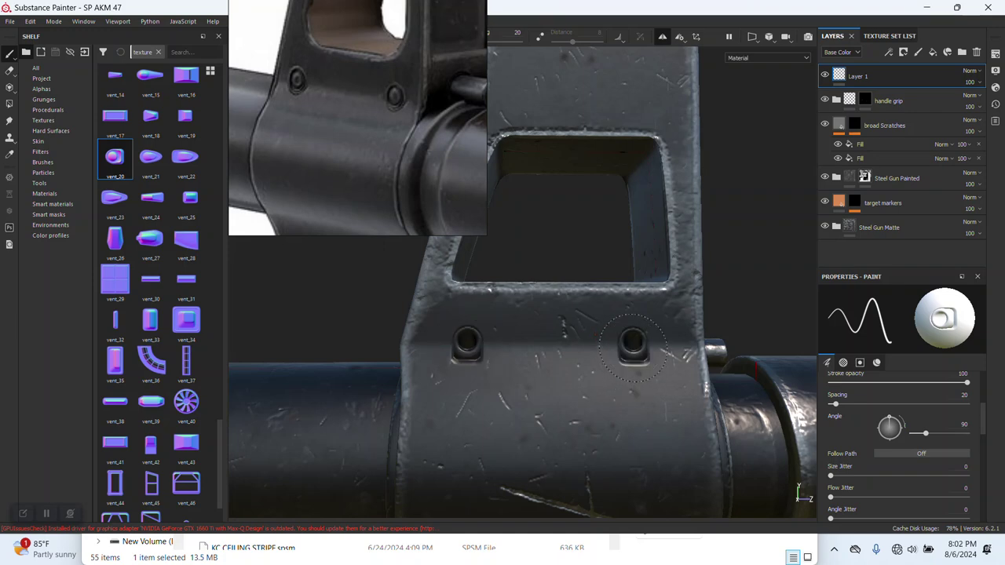
Stamp a round hole onto the sight post, then check the front sight and muzzle
mouse_move(633, 344)
alt+mouse_down()
mouse_move(676, 379)
mouse_move(652, 365)
mouse_move(626, 380)
mouse_move(639, 382)
mouse_move(605, 426)
alt+mouse_up()
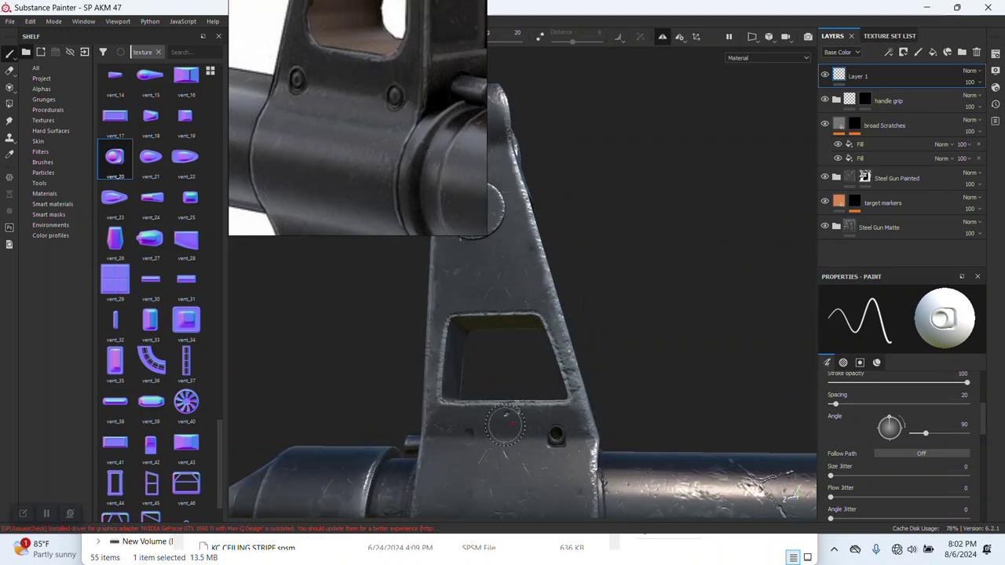
scroll(582, 456, up, 3)
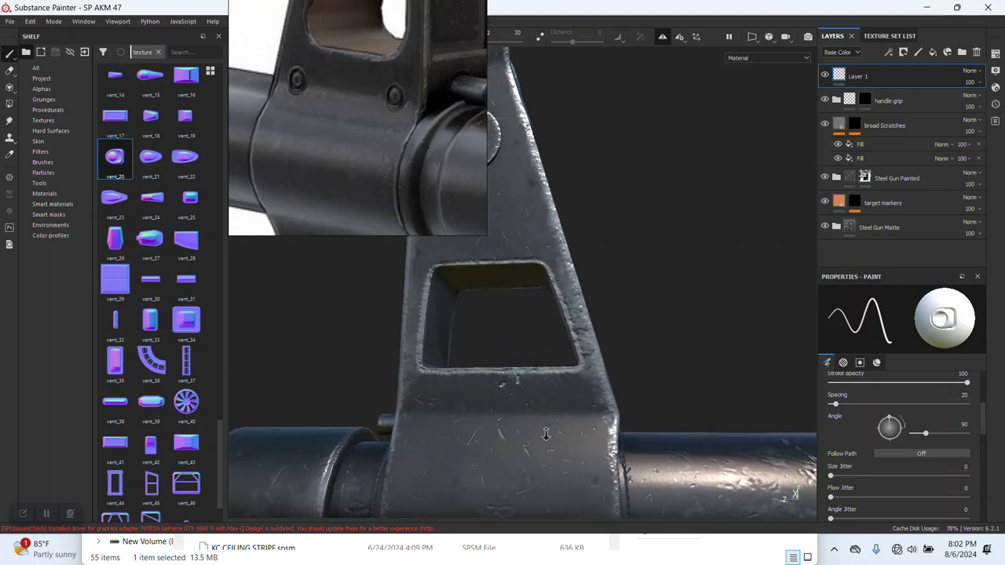
click(588, 416)
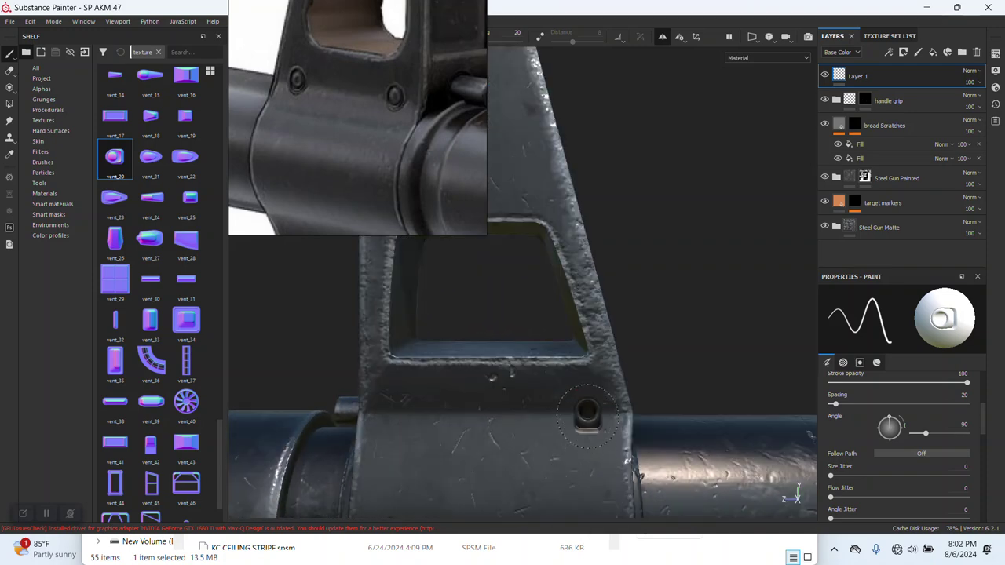
mouse_move(431, 366)
alt+mouse_down()
mouse_move(635, 353)
mouse_move(685, 387)
alt+mouse_up()
drag(353, 176, 348, 65)
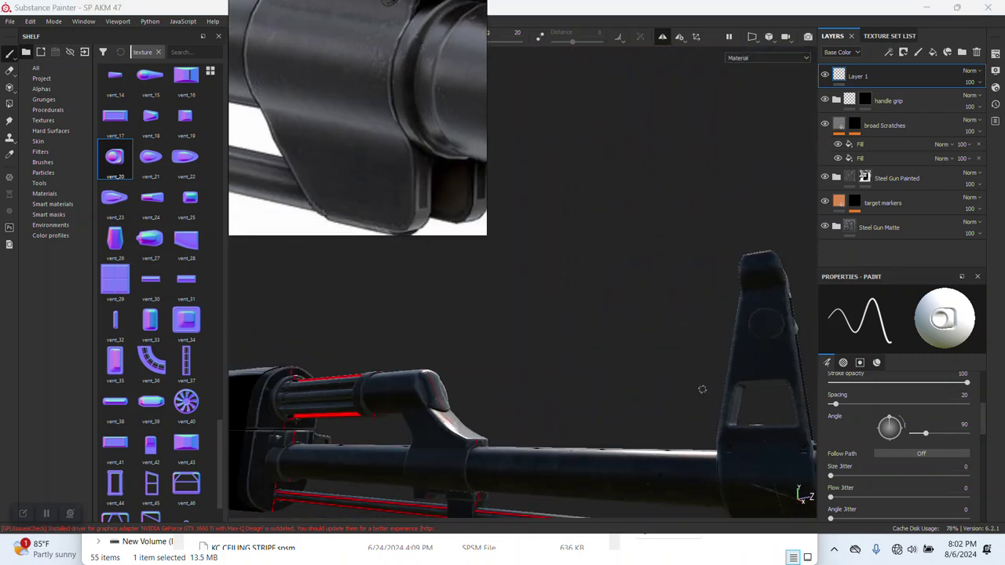
alt+drag(702, 389, 562, 336)
mouse_move(630, 367)
alt+mouse_down()
mouse_move(571, 364)
mouse_move(554, 400)
mouse_move(592, 361)
mouse_move(529, 355)
mouse_move(589, 359)
mouse_move(610, 374)
mouse_move(665, 352)
alt+mouse_up()
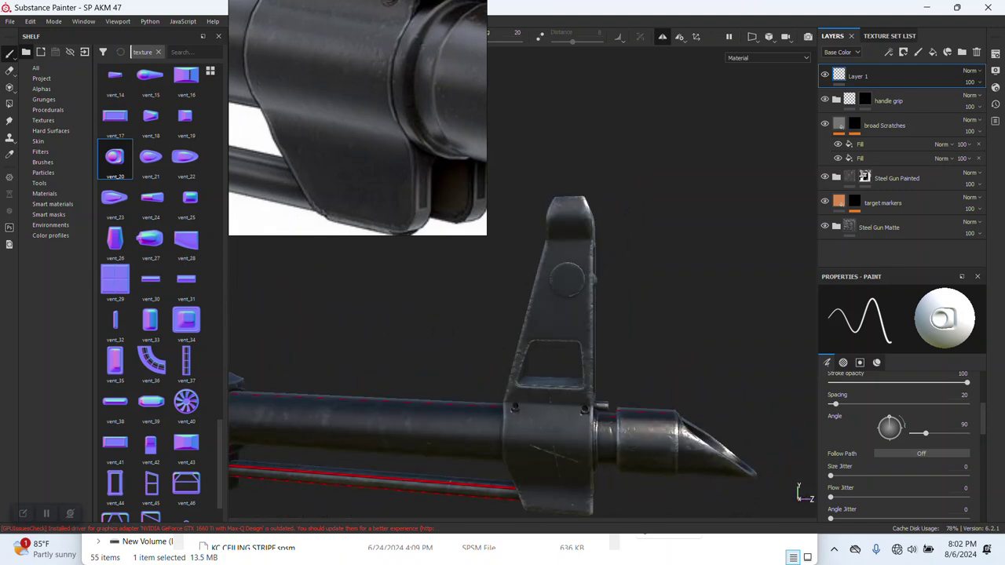
right_click(845, 76)
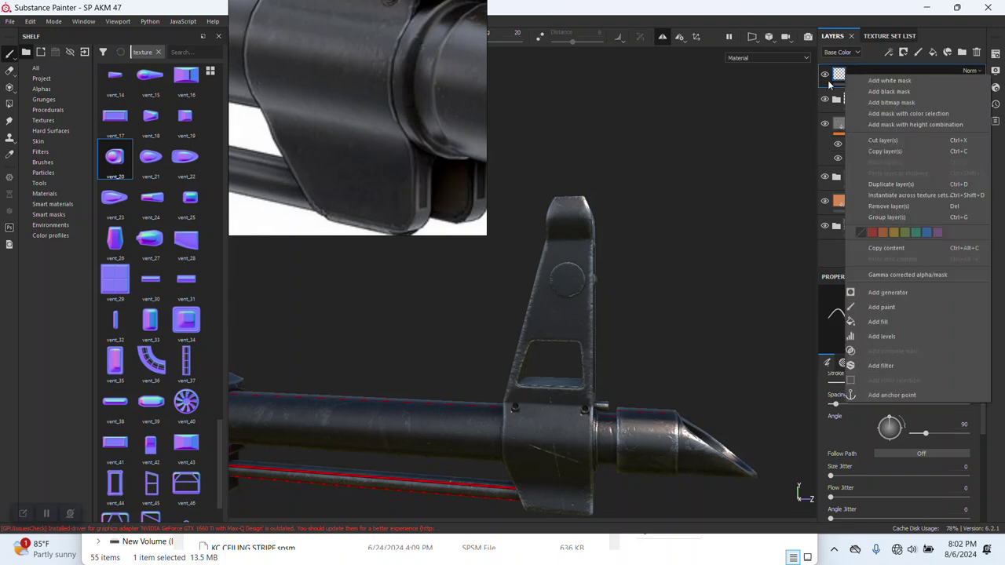
Give Layer 1 an anchor point and move it beneath the expanded Steel Gun Painted folder
click(891, 395)
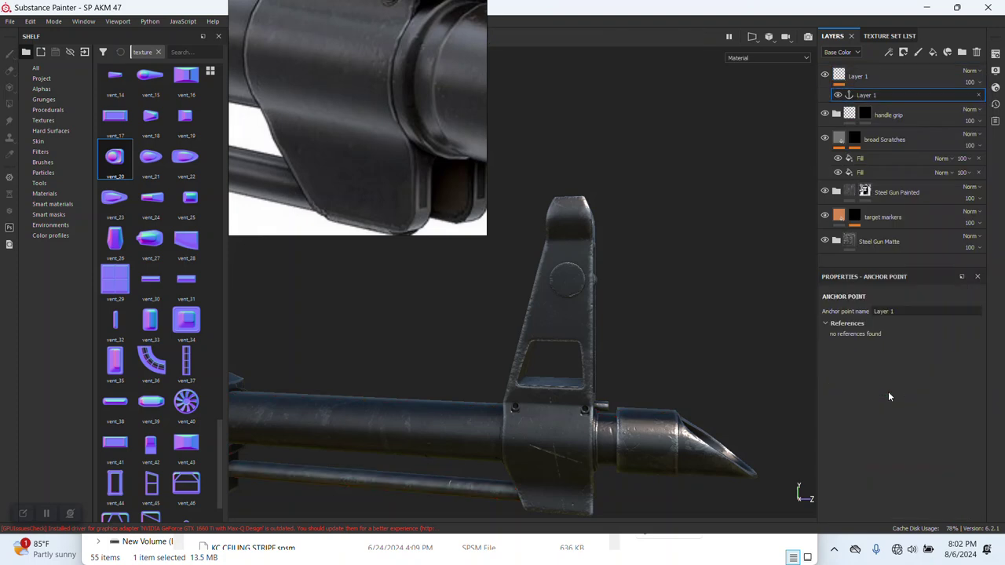
drag(878, 79, 882, 202)
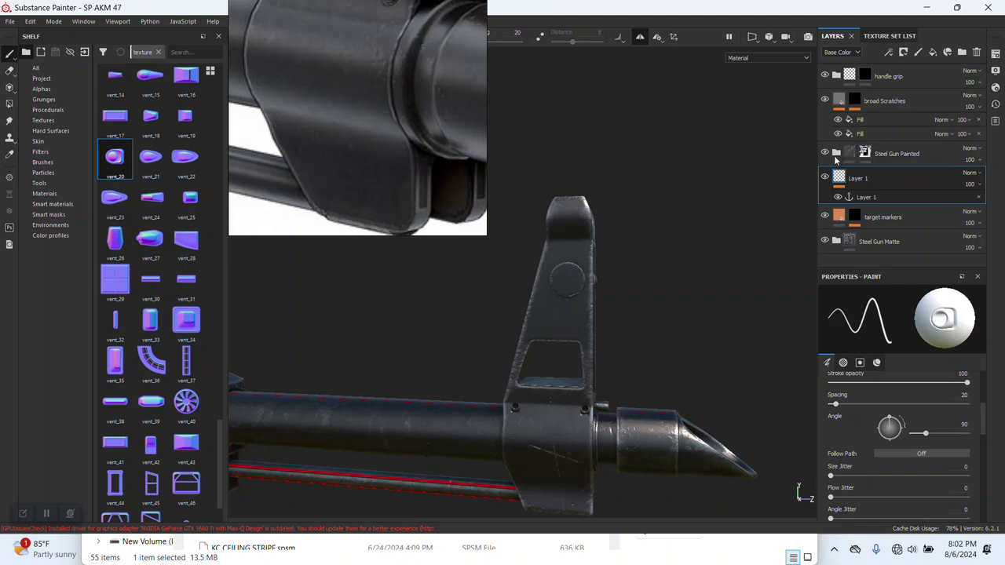
click(835, 155)
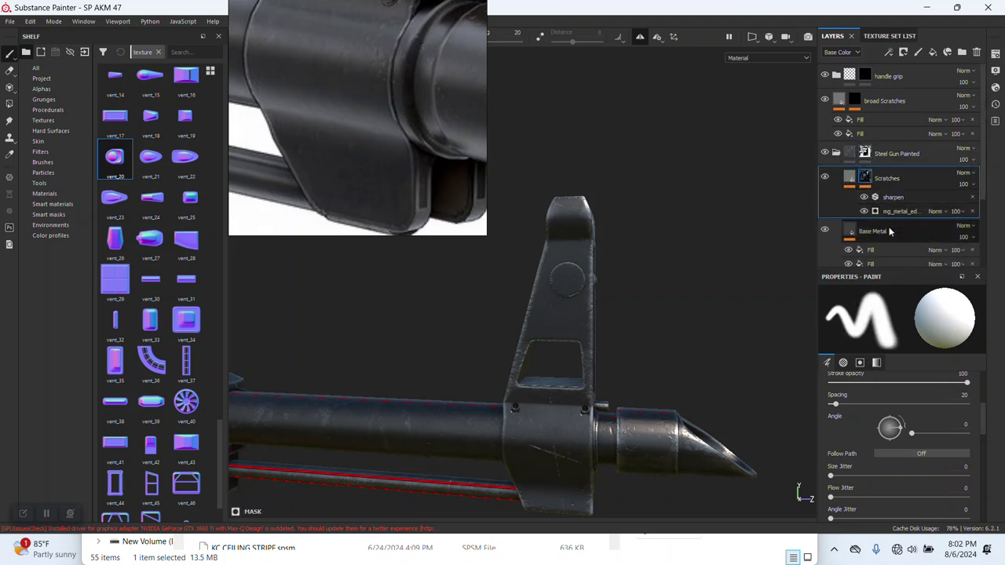
scroll(852, 236, down, 1)
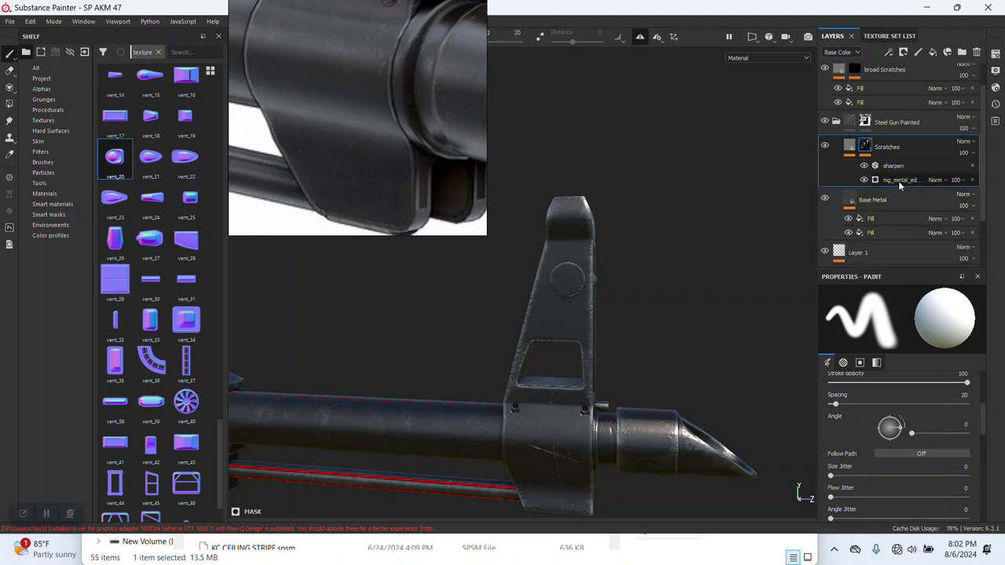
scroll(919, 425, down, 5)
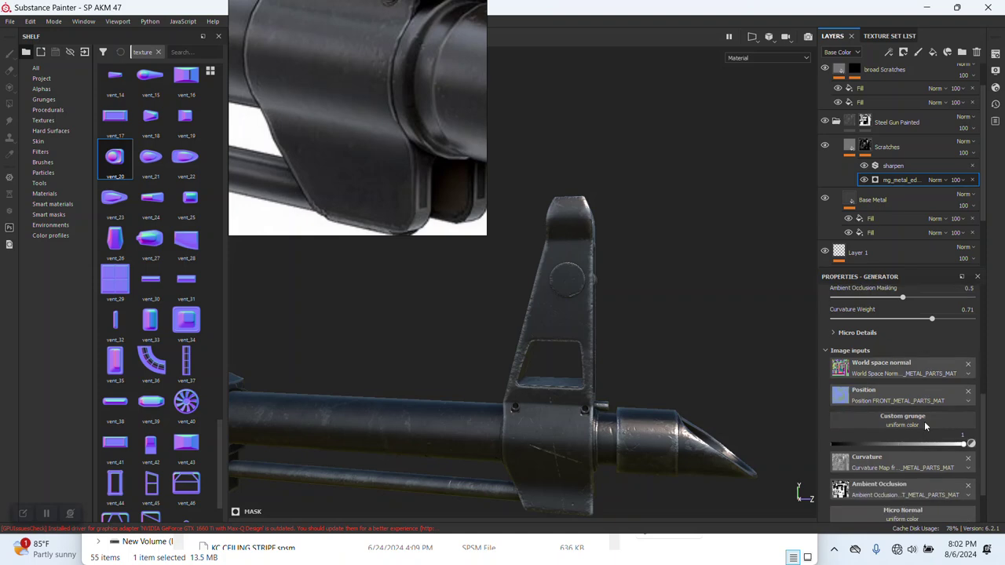
click(913, 459)
click(926, 304)
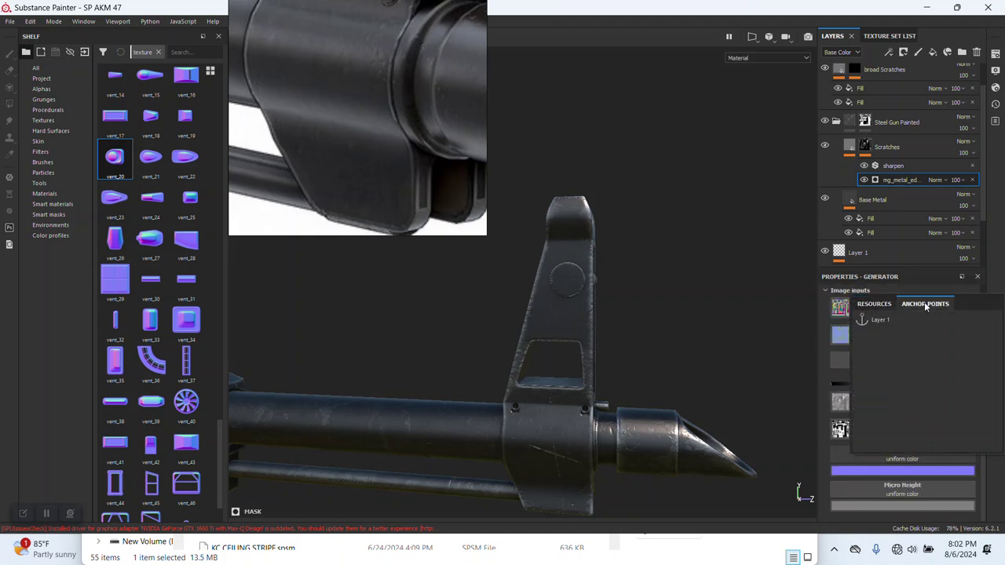
click(879, 321)
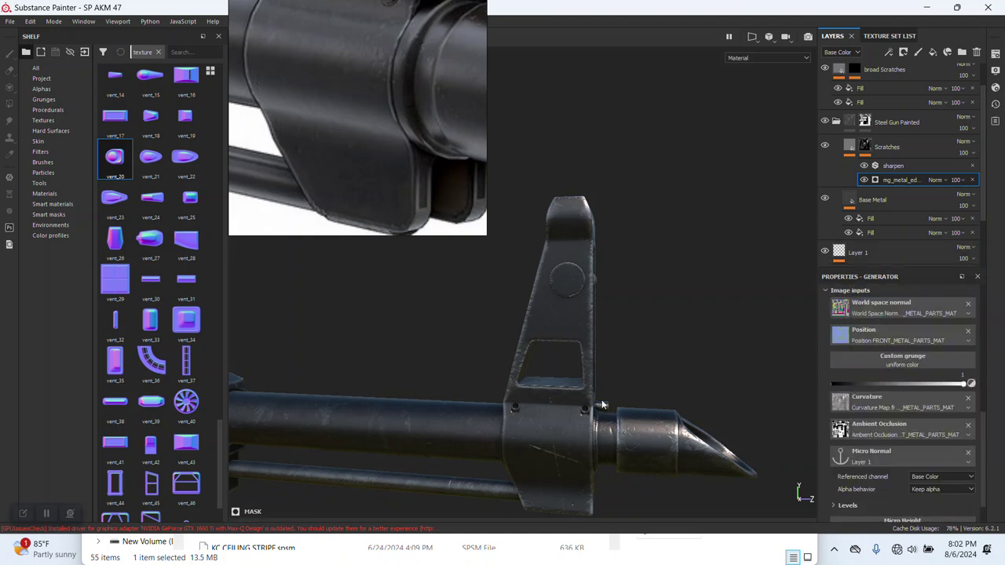
scroll(603, 445, up, 1)
scroll(602, 445, up, 2)
scroll(634, 404, up, 2)
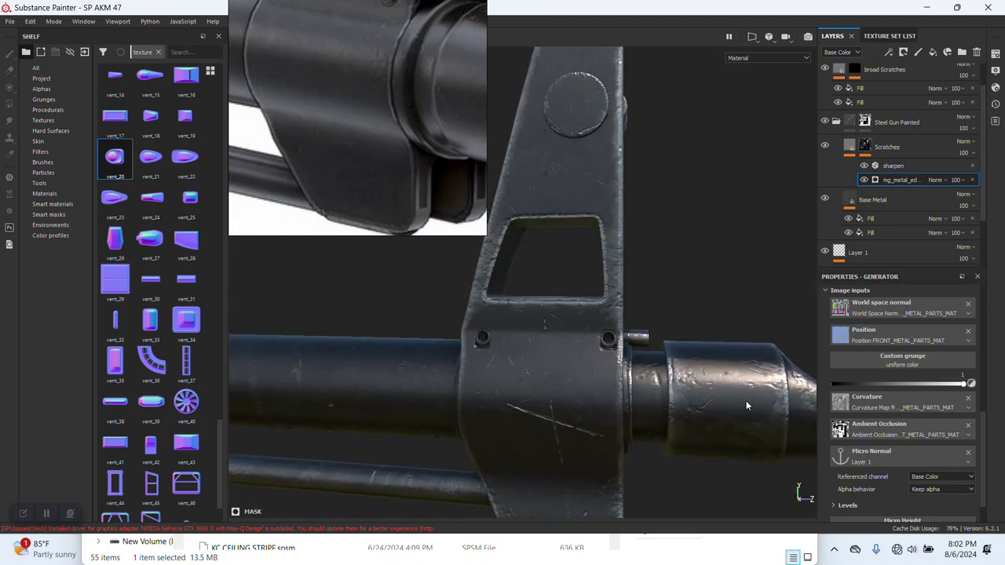
scroll(934, 379, up, 3)
click(838, 367)
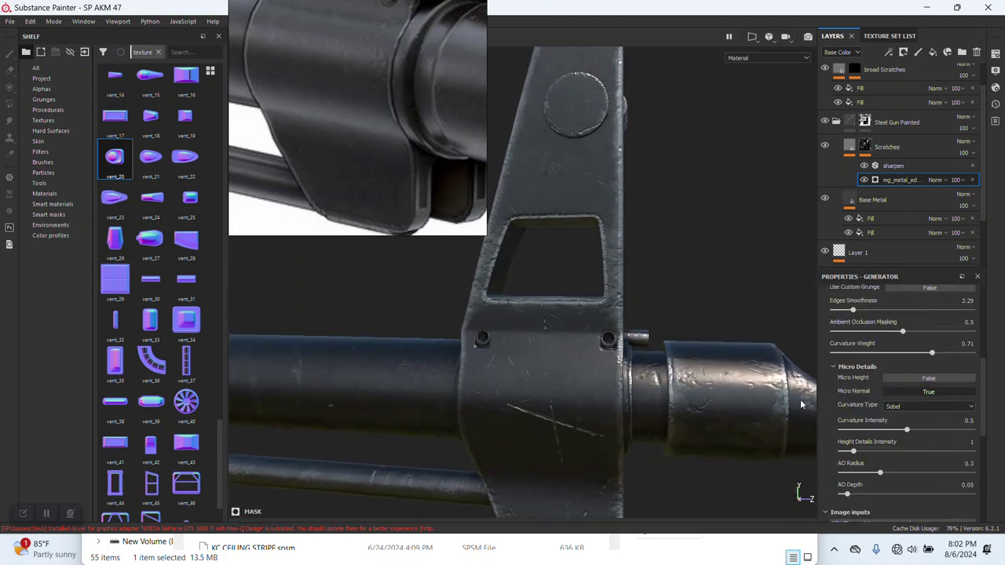
scroll(652, 358, up, 2)
scroll(658, 344, up, 2)
scroll(665, 328, up, 2)
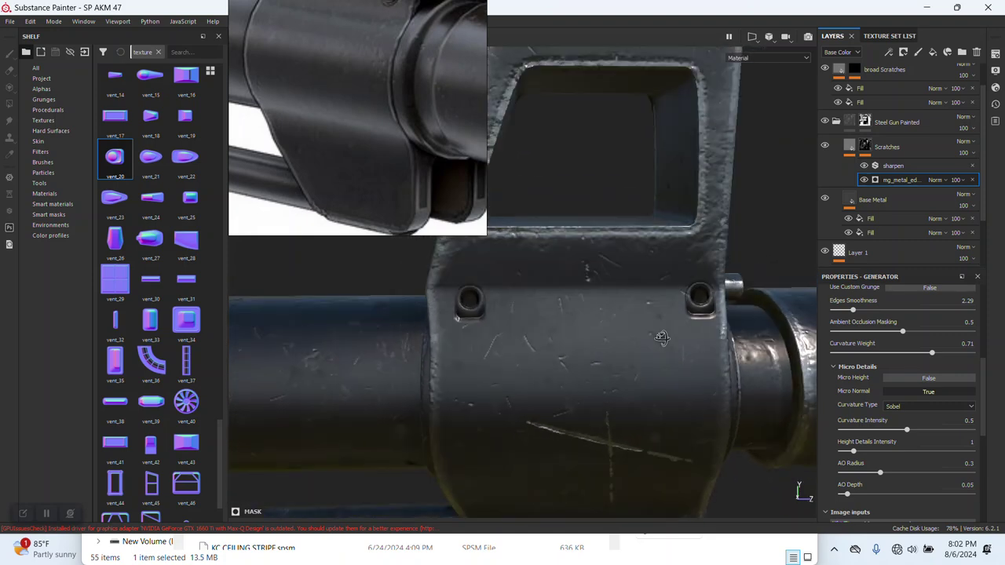
scroll(672, 309, up, 2)
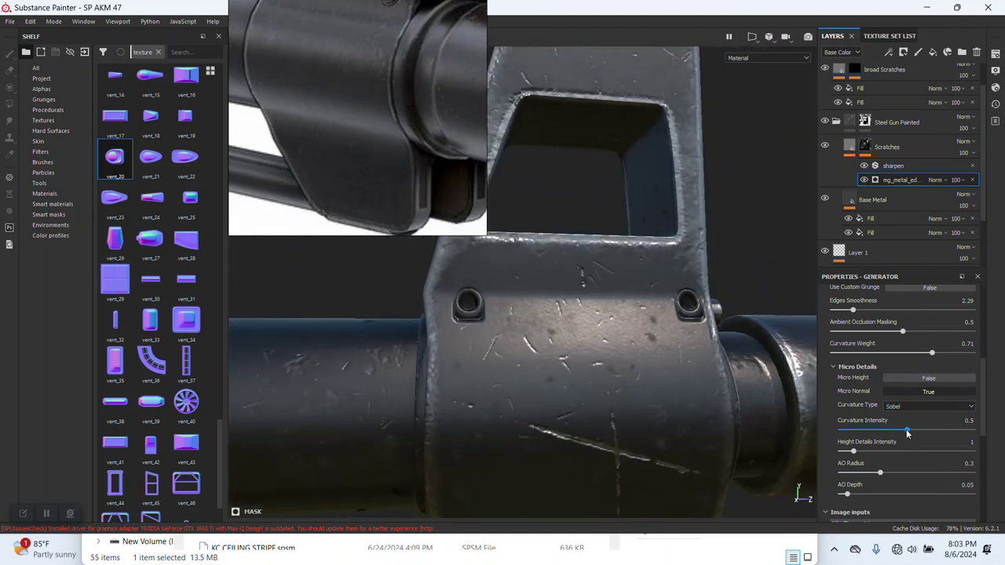
click(955, 430)
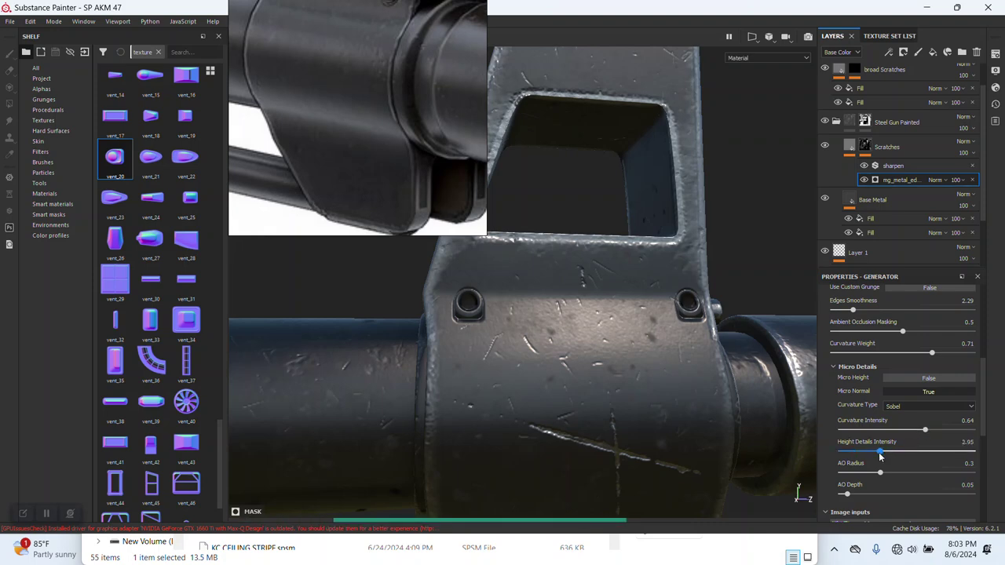
alt+drag(626, 336, 652, 377)
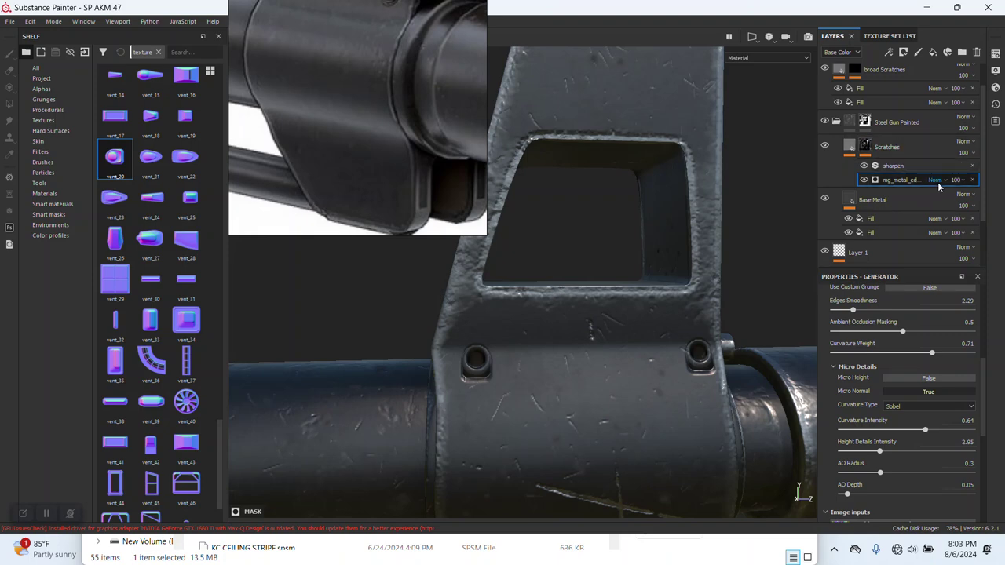
click(913, 407)
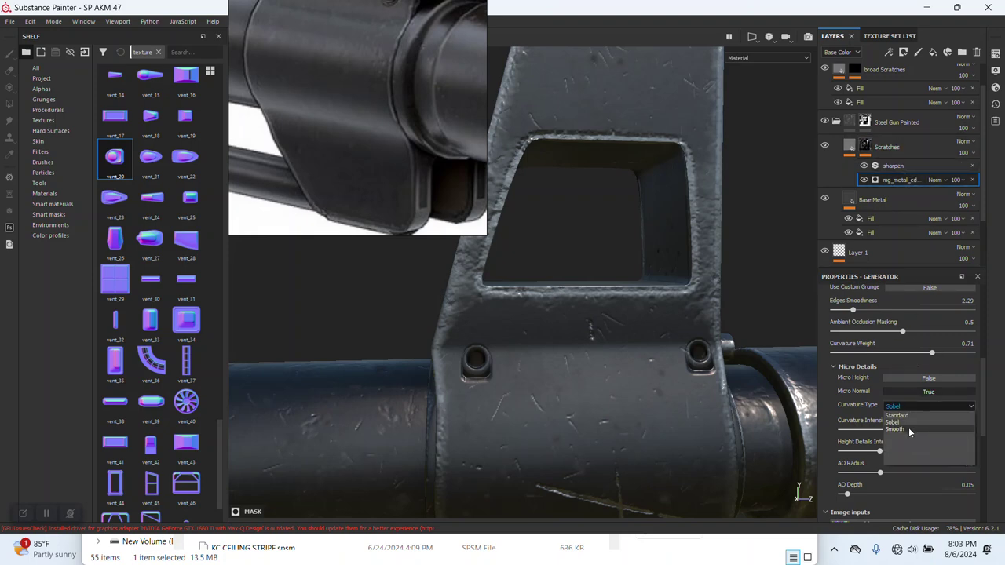
click(906, 415)
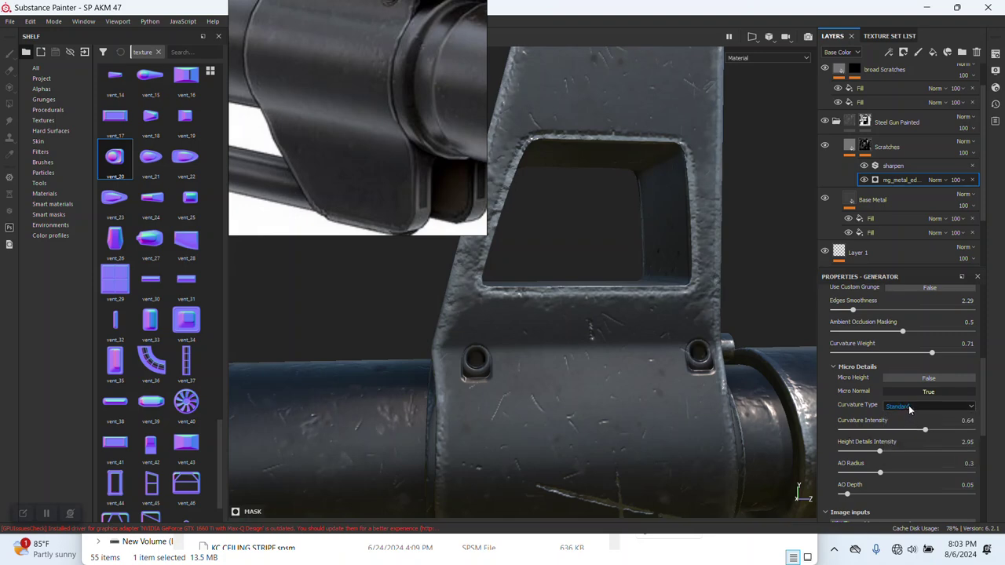
click(908, 405)
click(905, 424)
right_click(870, 151)
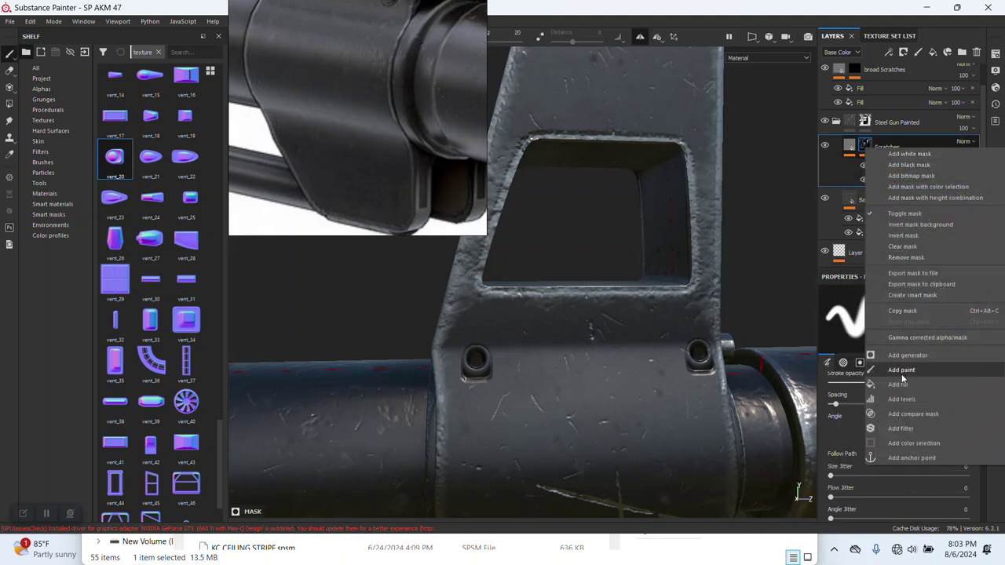
Add a paint layer to the Scratches mask and paint wear on the bolt hole's lower rim with a tiny brush
click(901, 370)
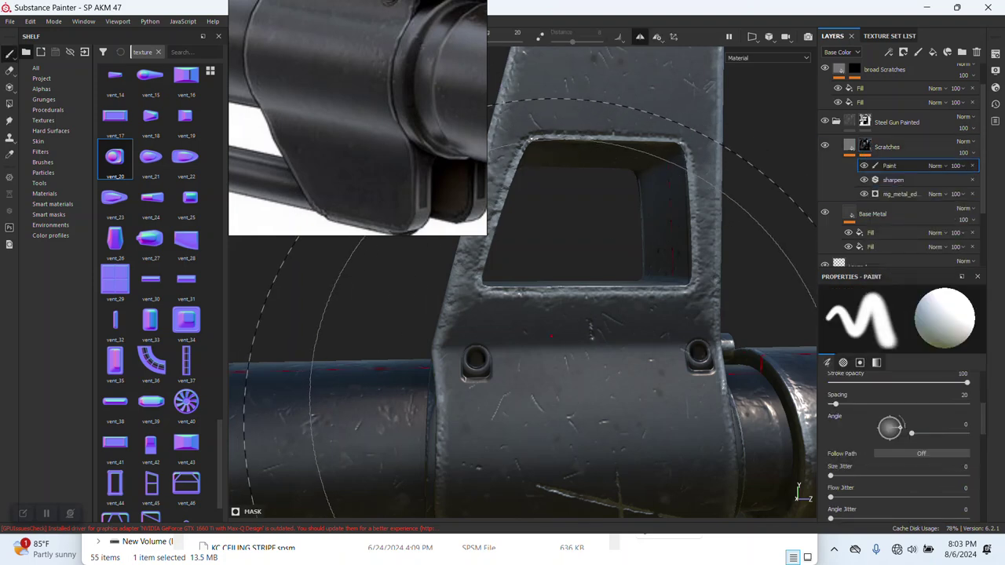
ctrl+right_drag(496, 365, 440, 366)
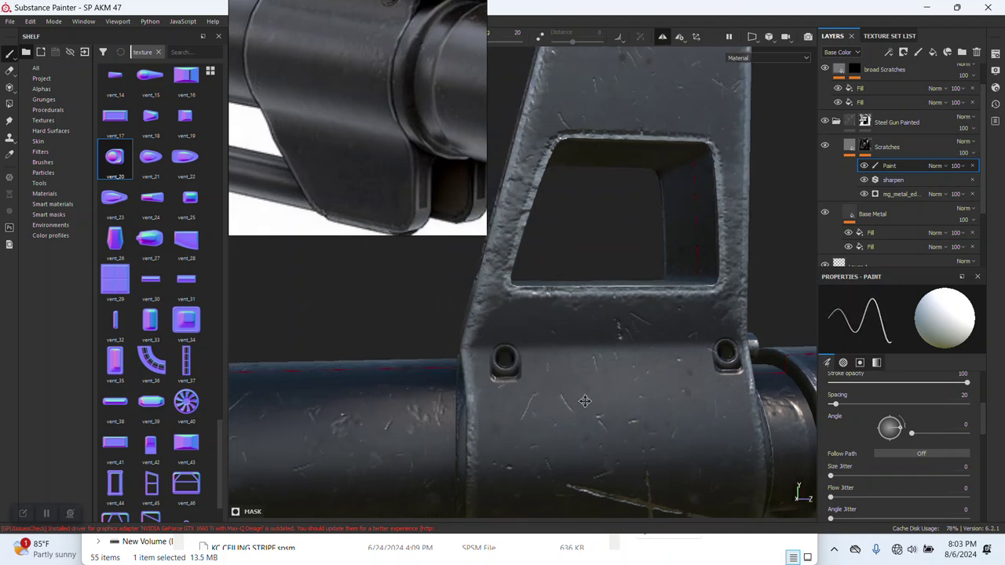
scroll(502, 378, up, 5)
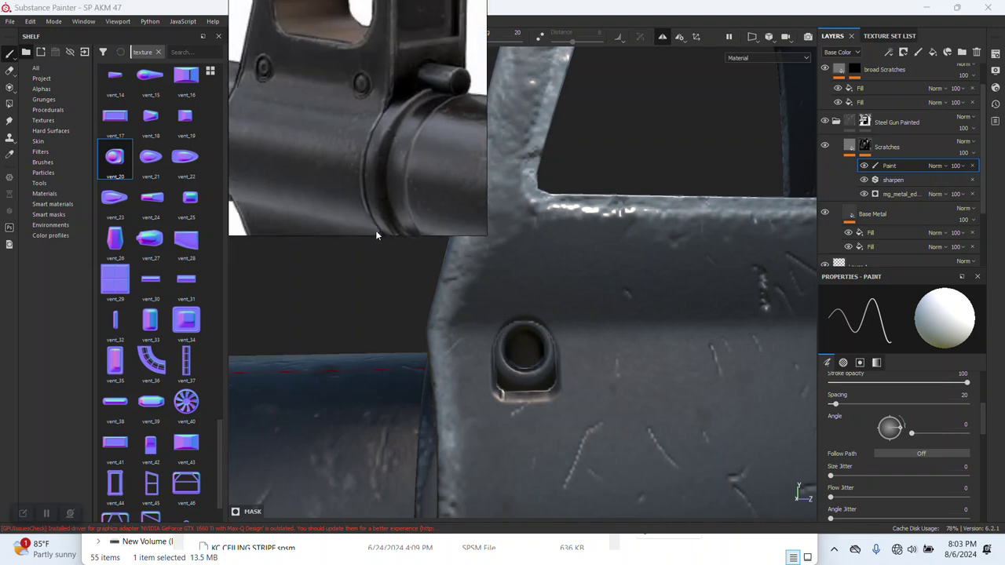
scroll(532, 357, up, 2)
scroll(541, 370, up, 1)
drag(541, 372, 526, 384)
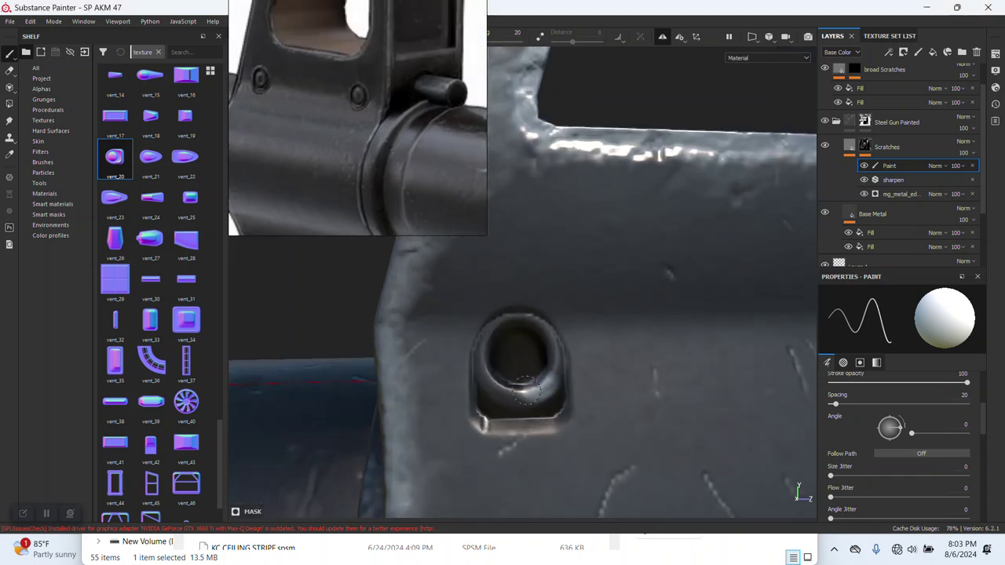
At about 50 brush flow, paint wear along the hole's upper and left inner rims
drag(450, 122, 822, 124)
drag(362, 43, 359, 45)
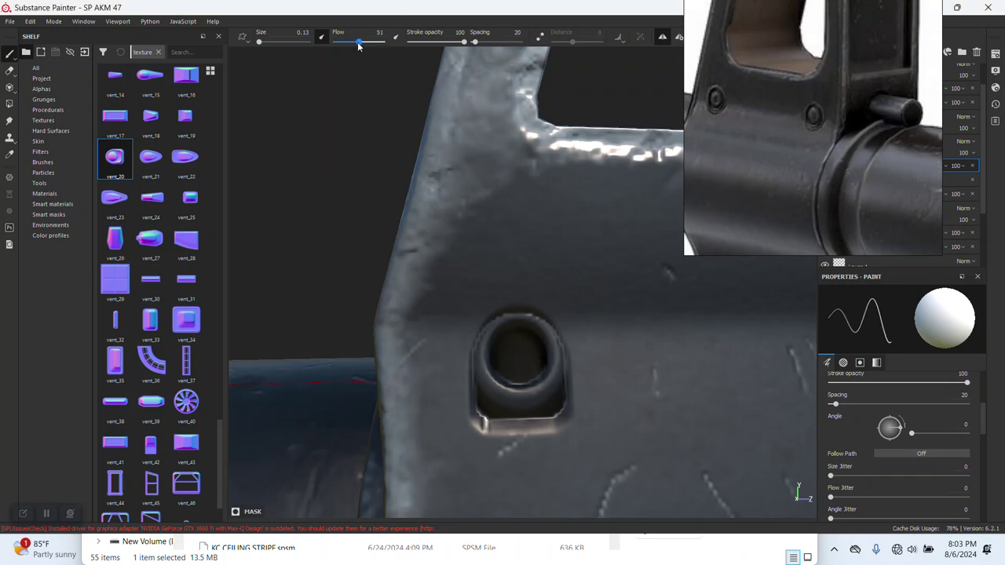
drag(523, 333, 548, 357)
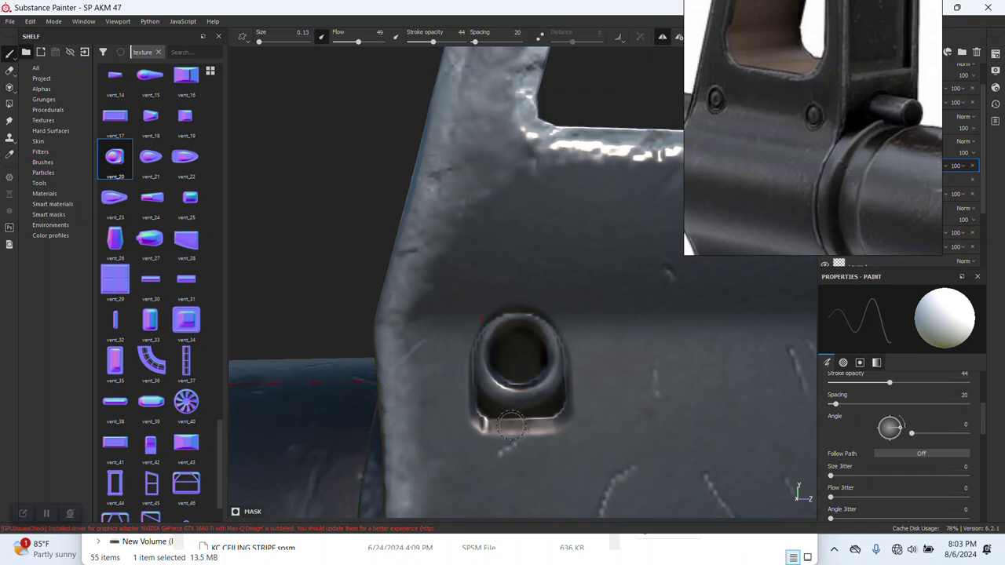
alt+drag(582, 426, 507, 336)
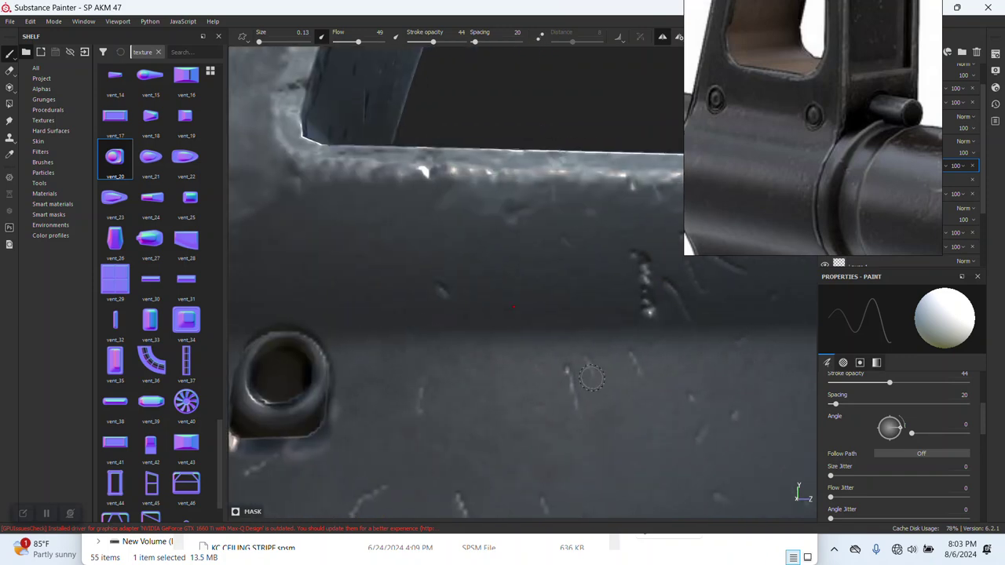
mouse_move(483, 314)
mouse_down()
mouse_move(504, 355)
mouse_move(495, 385)
mouse_move(521, 380)
mouse_up()
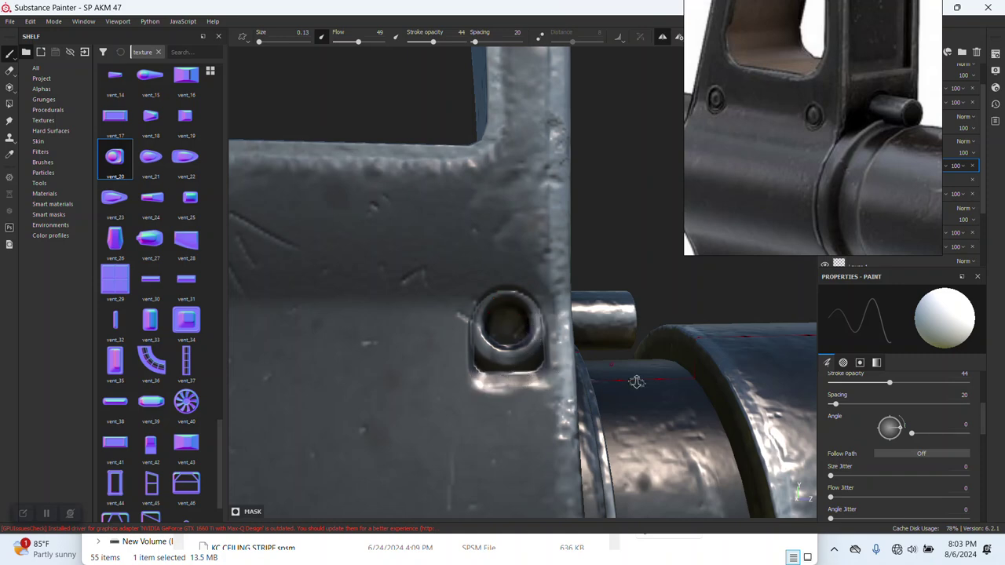
scroll(636, 382, down, 5)
alt+drag(637, 382, 566, 369)
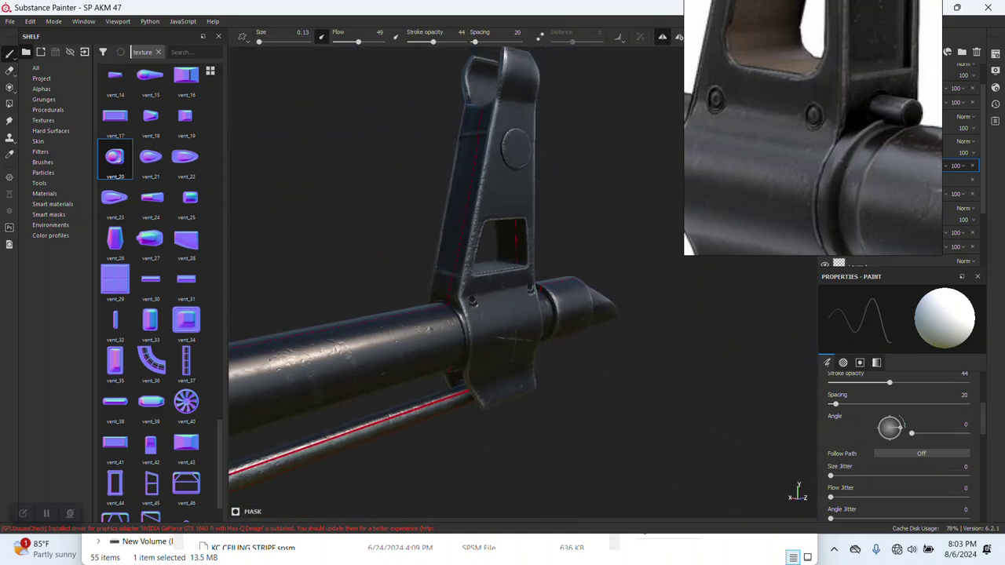
alt+drag(515, 235, 519, 239)
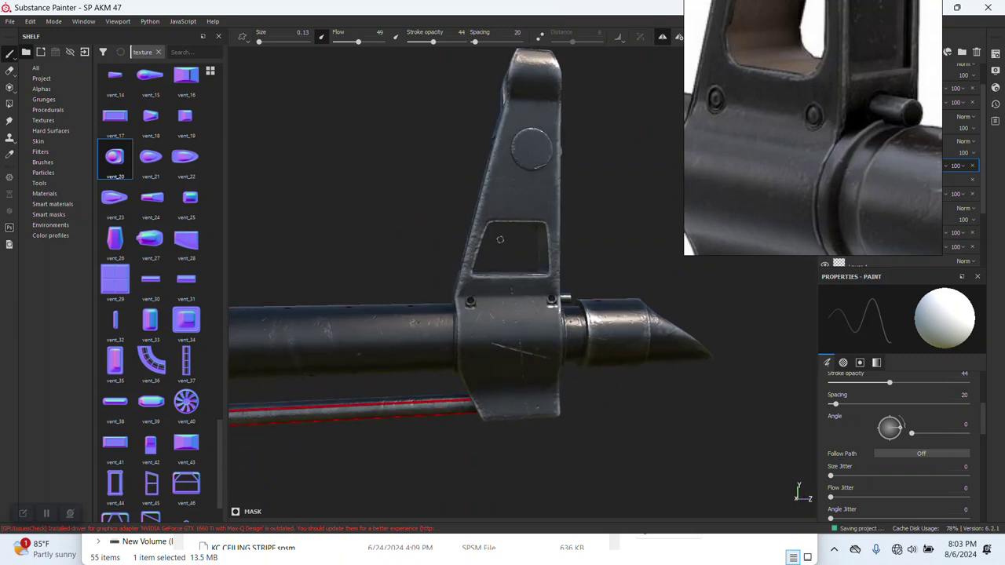
Orbit and zoom around the receiver, magazine and red grip to inspect the texturing
drag(746, 206, 141, 240)
scroll(551, 278, down, 3)
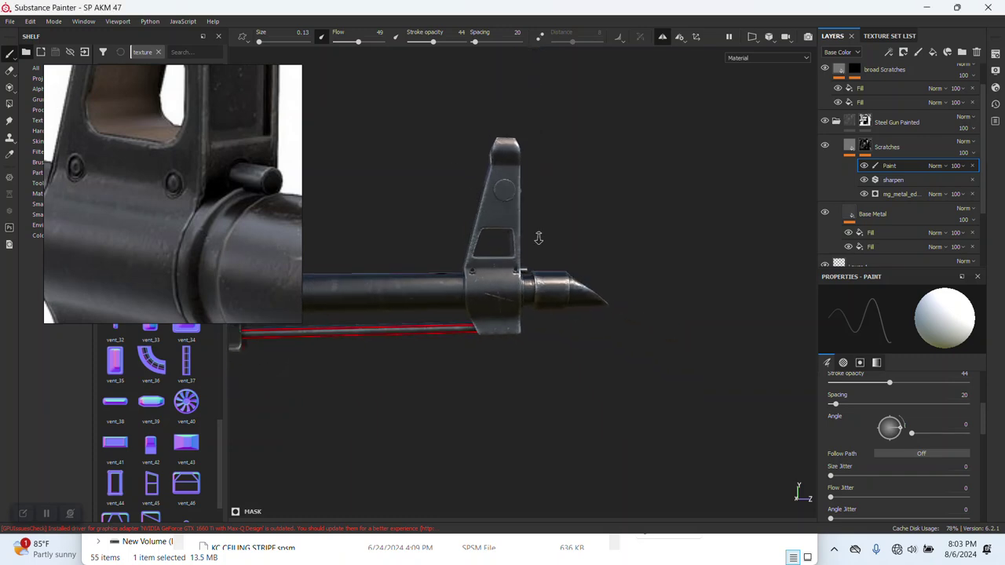
alt+middle_drag(551, 278, 480, 171)
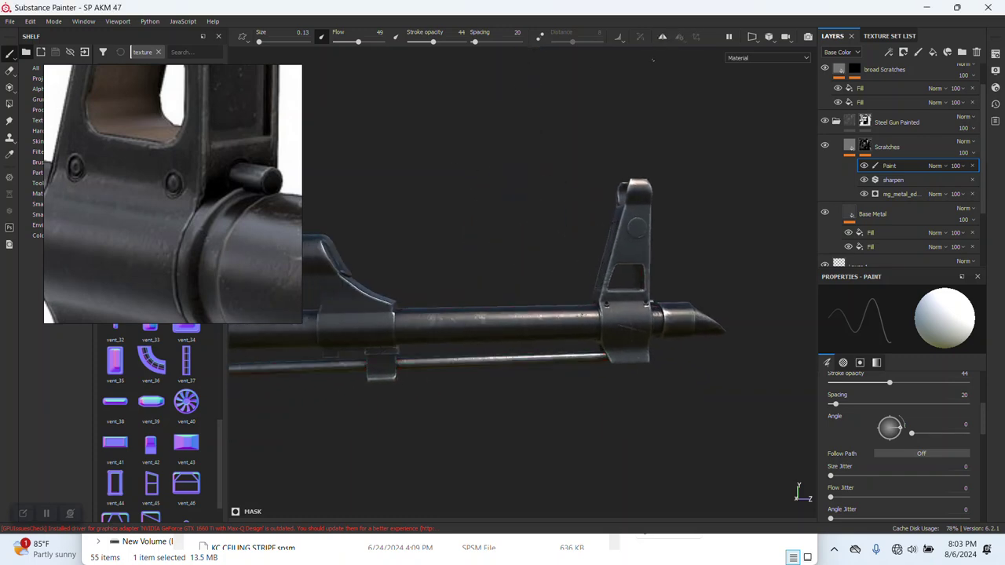
scroll(495, 318, down, 2)
scroll(494, 319, down, 2)
scroll(495, 318, down, 2)
mouse_move(417, 273)
alt+mouse_down()
mouse_move(440, 293)
mouse_move(483, 289)
mouse_move(774, 375)
alt+mouse_up()
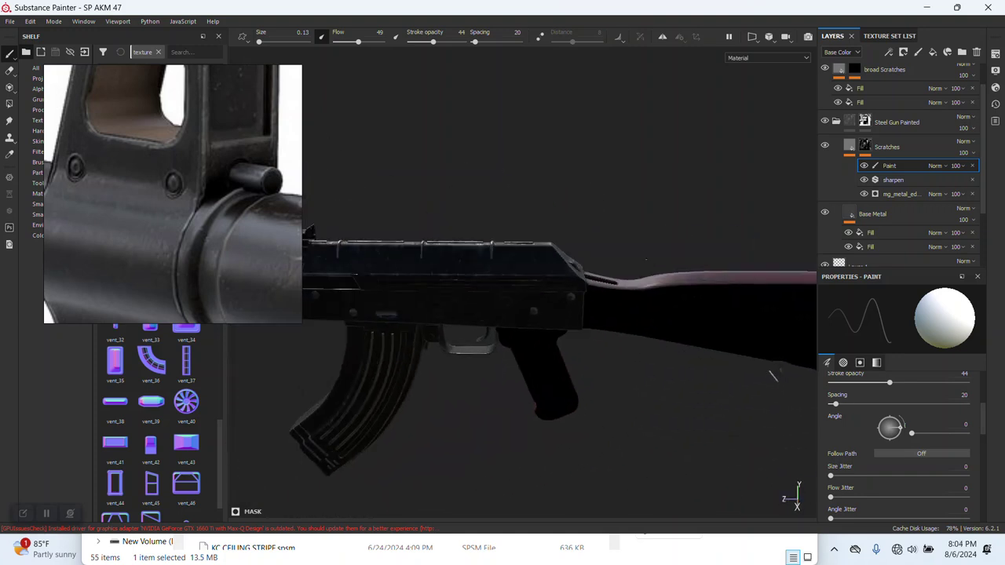
shift+right_drag(774, 376, 597, 299)
alt+drag(581, 275, 550, 241)
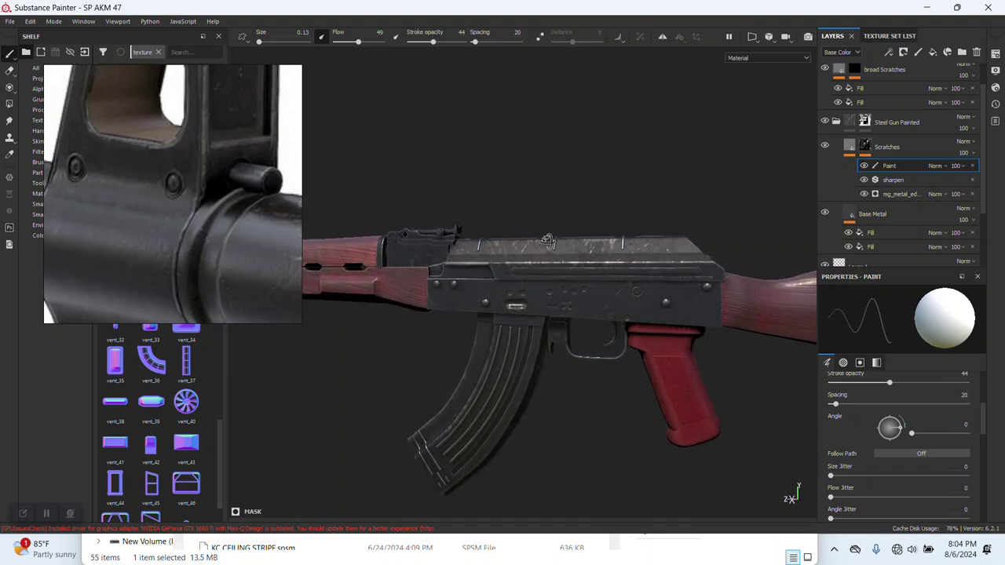
alt+right_drag(549, 241, 692, 393)
alt+right_drag(597, 377, 525, 321)
middle_drag(525, 322, 520, 283)
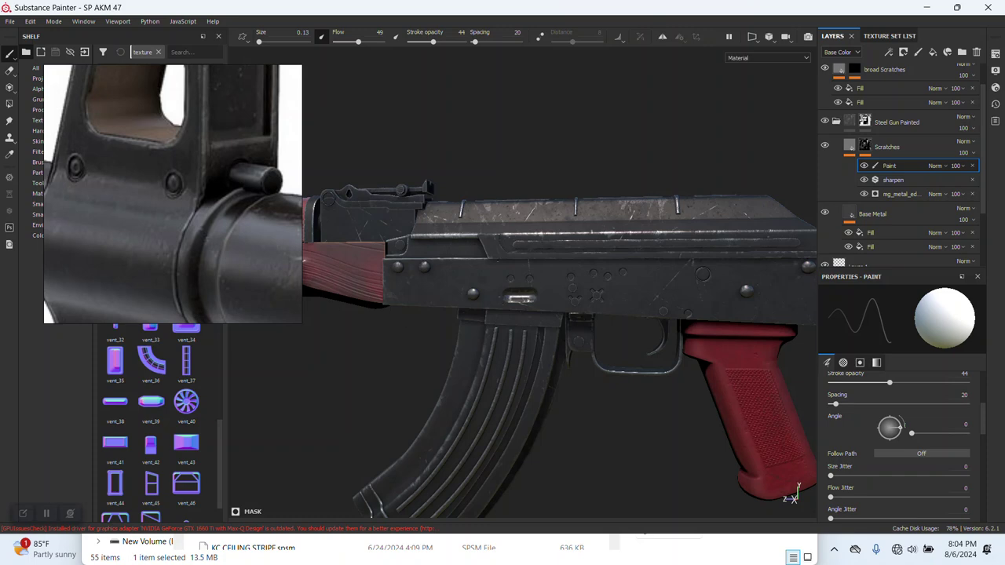
Hide the side panels and frame the whole rifle in slight perspective
key(Tab)
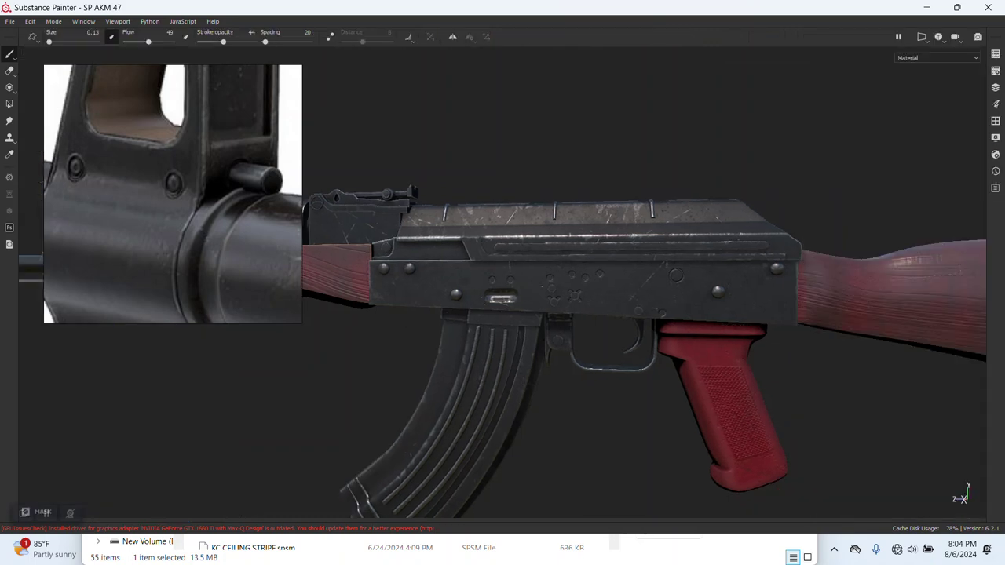
scroll(827, 365, down, 3)
scroll(826, 365, down, 2)
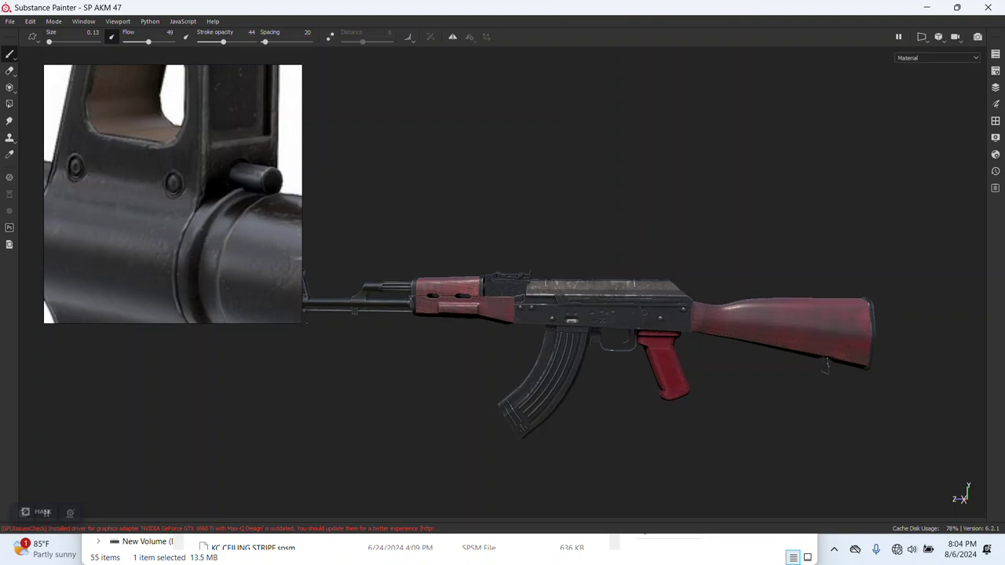
alt+drag(610, 361, 514, 358)
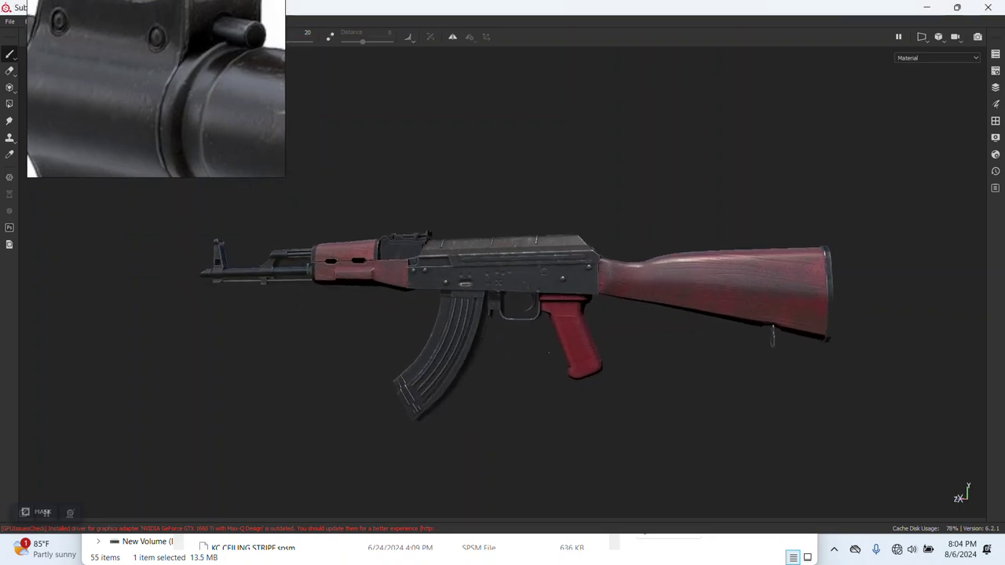
alt+right_drag(515, 358, 500, 374)
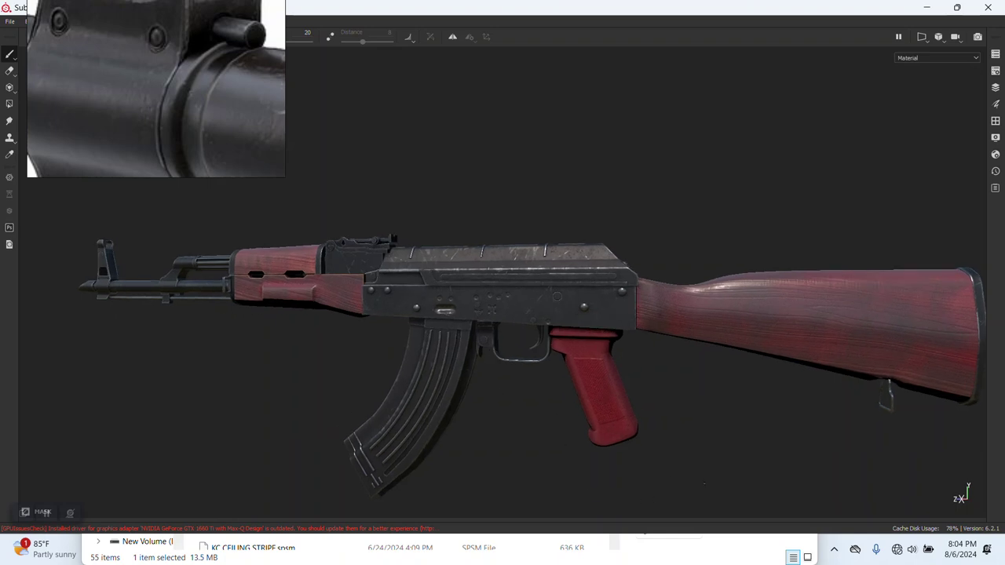